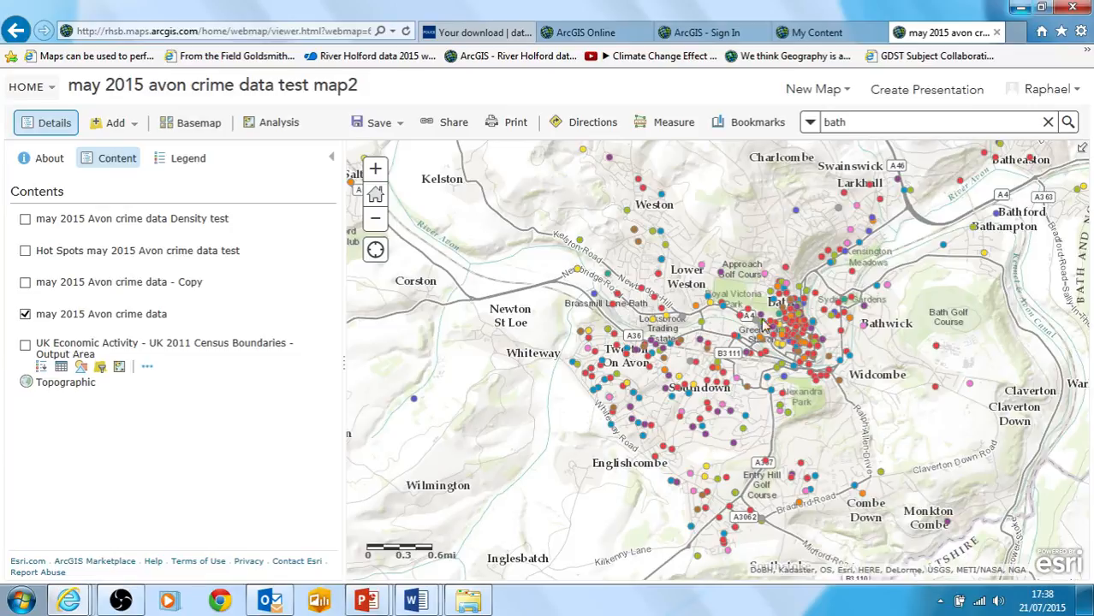
Check a crime point's details in central Bath and preview the Copy heat map, Hot Spots and Density test layers one at a time
click(789, 323)
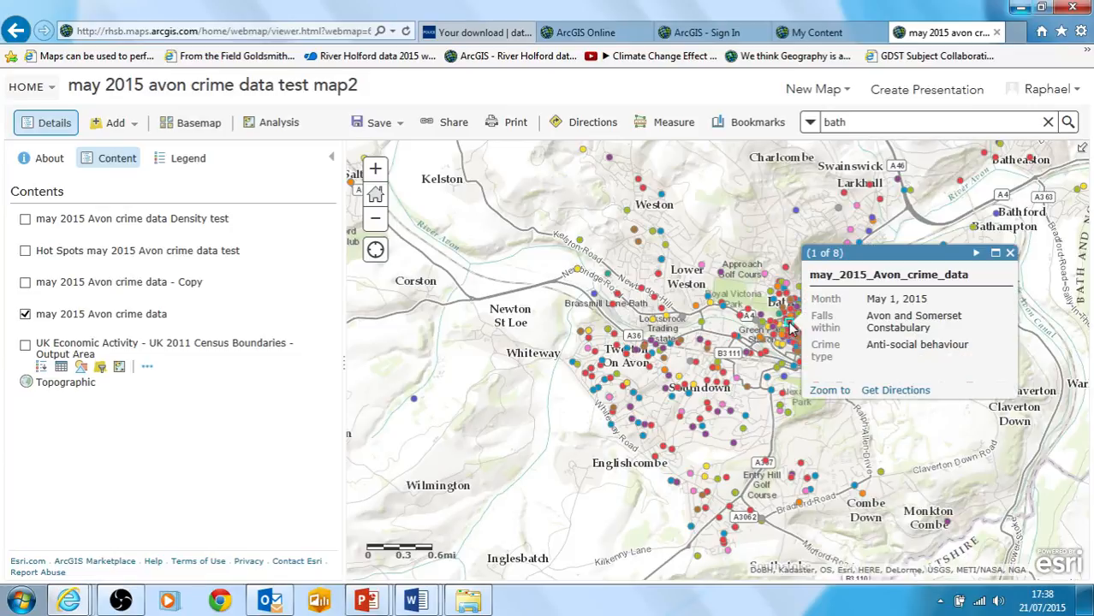
click(1010, 253)
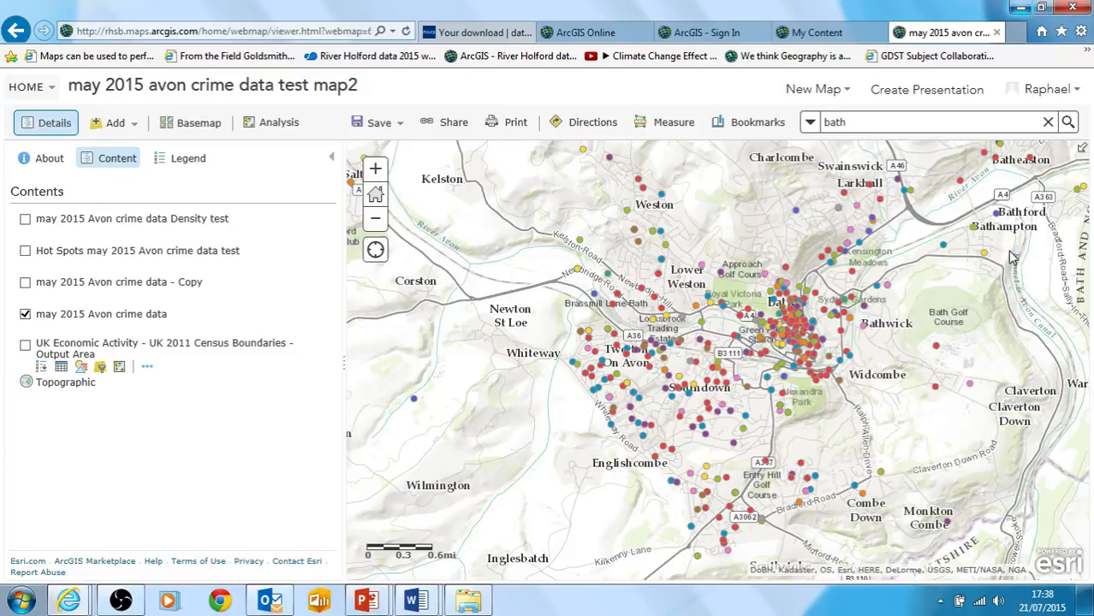
click(25, 282)
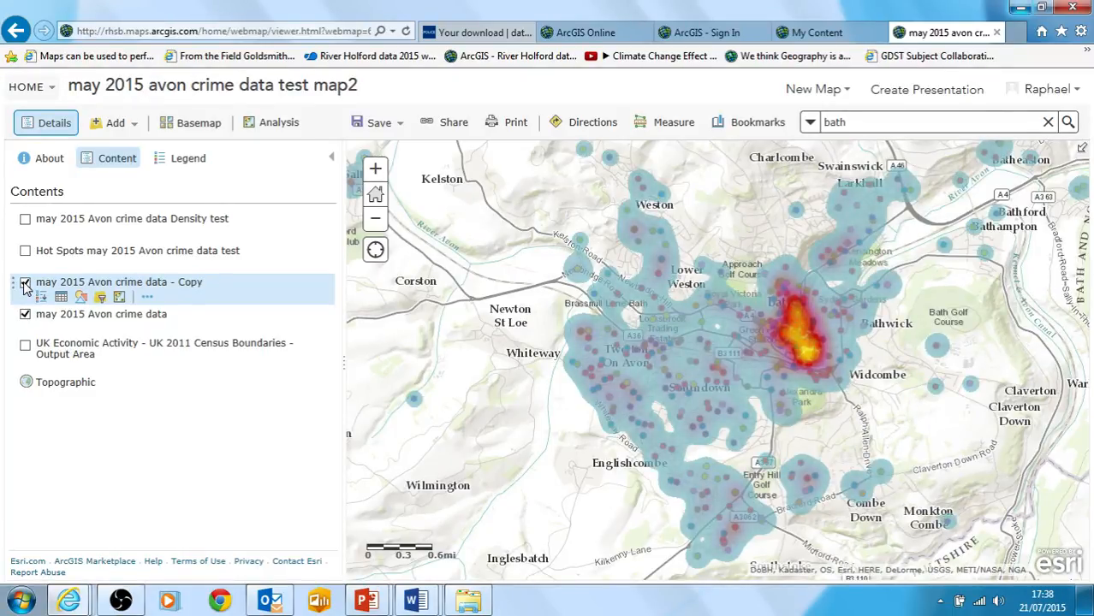
click(25, 282)
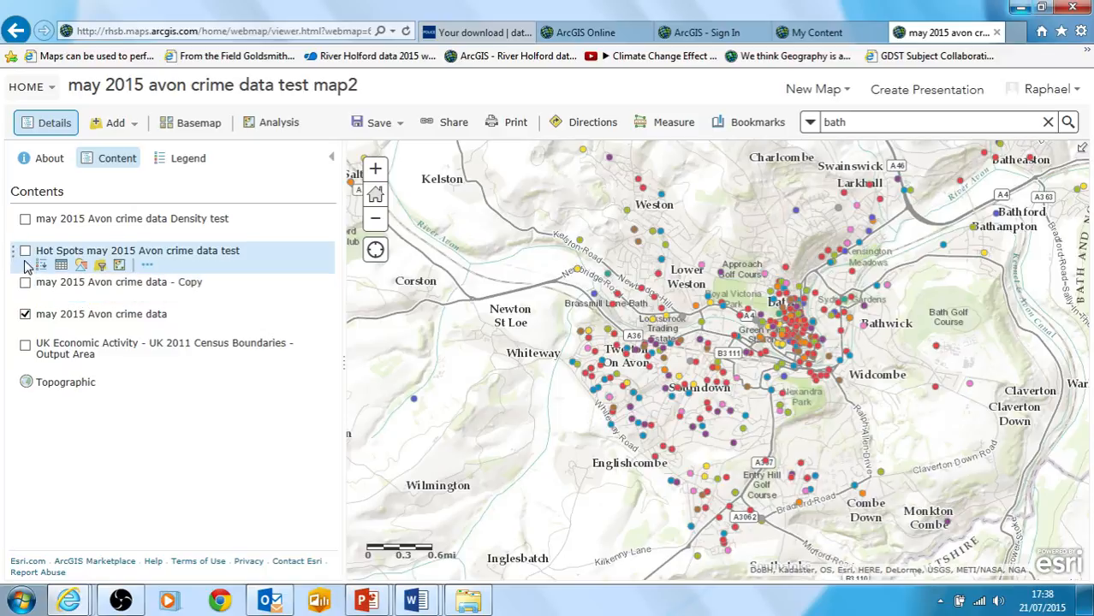
click(25, 250)
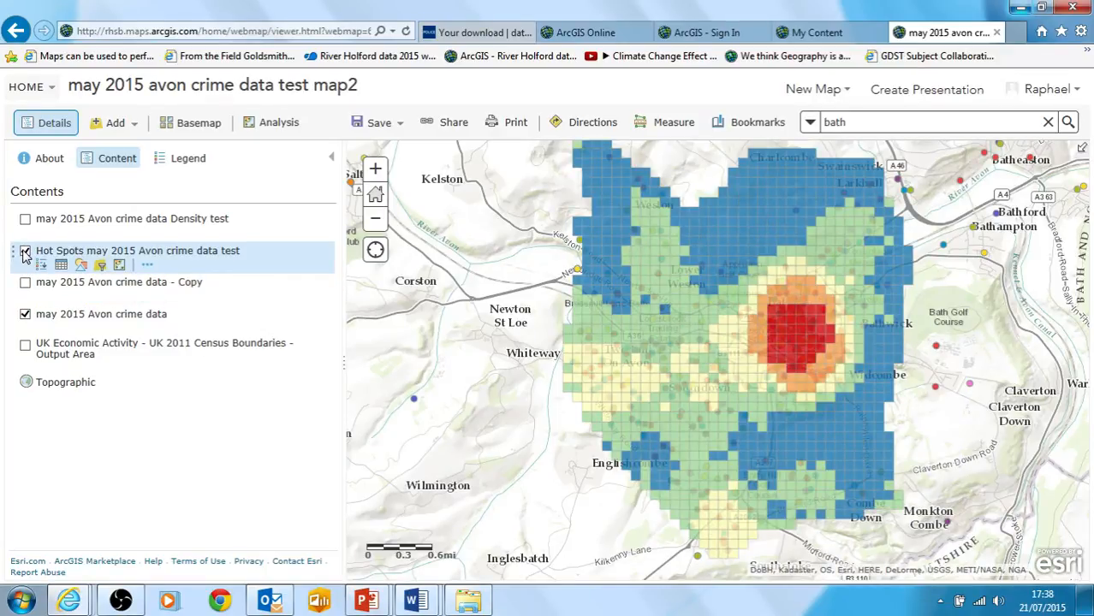
click(24, 252)
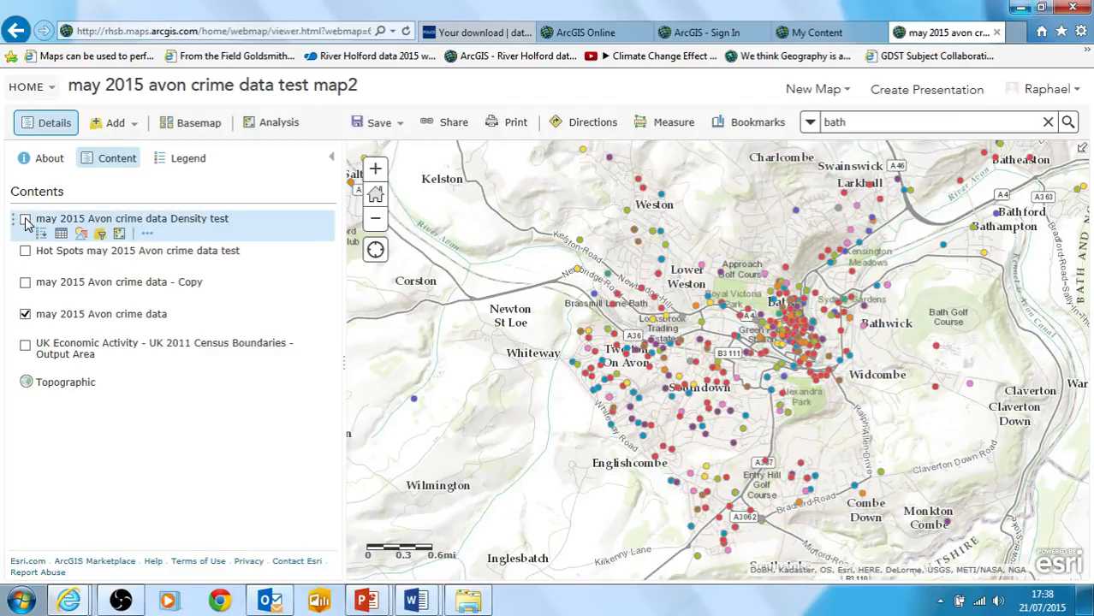
click(25, 220)
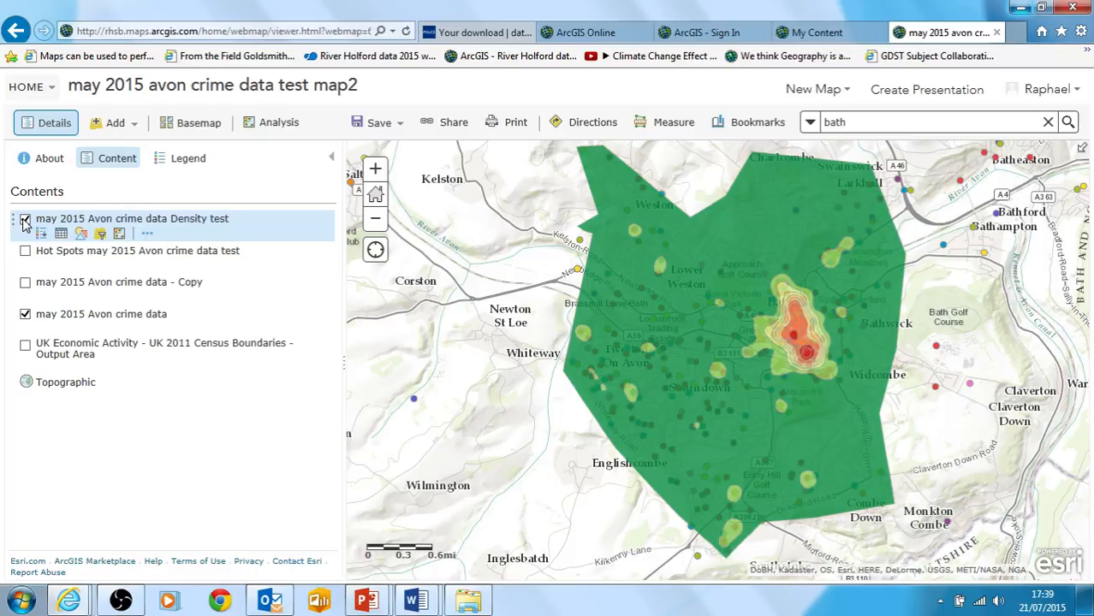
click(25, 221)
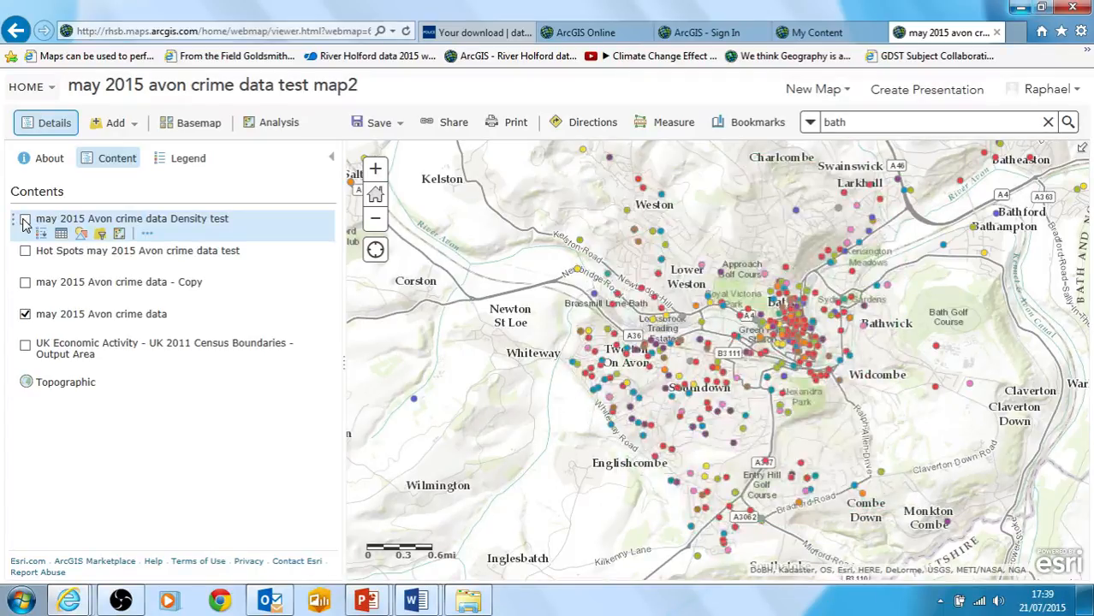
Compare the crime data Copy, Hot Spots and Density test layers again, showing each alone over the crime points and hiding it
click(25, 284)
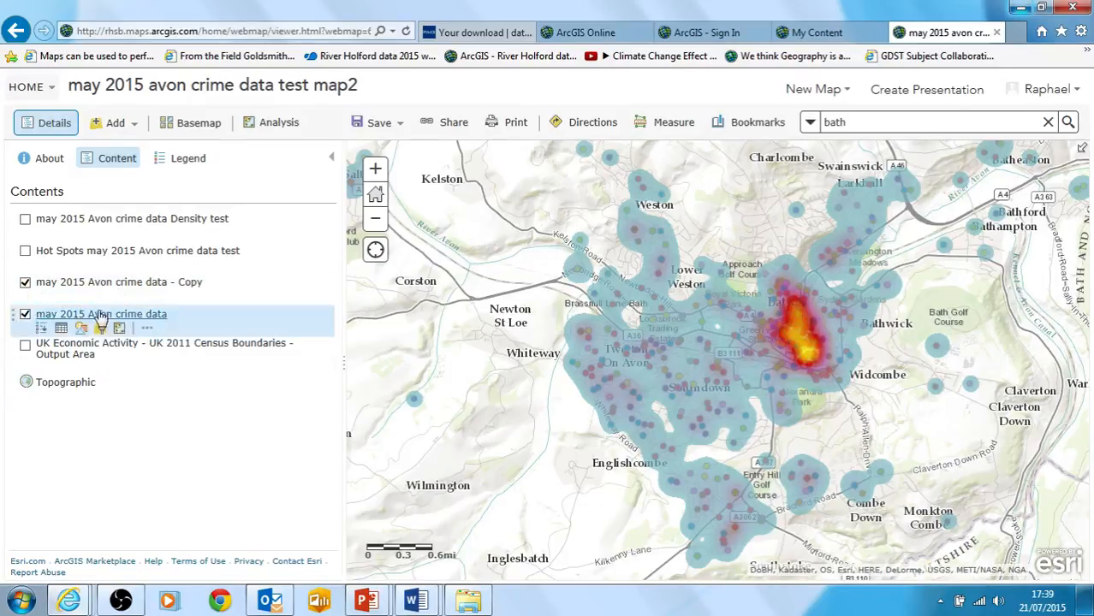
click(25, 282)
click(25, 251)
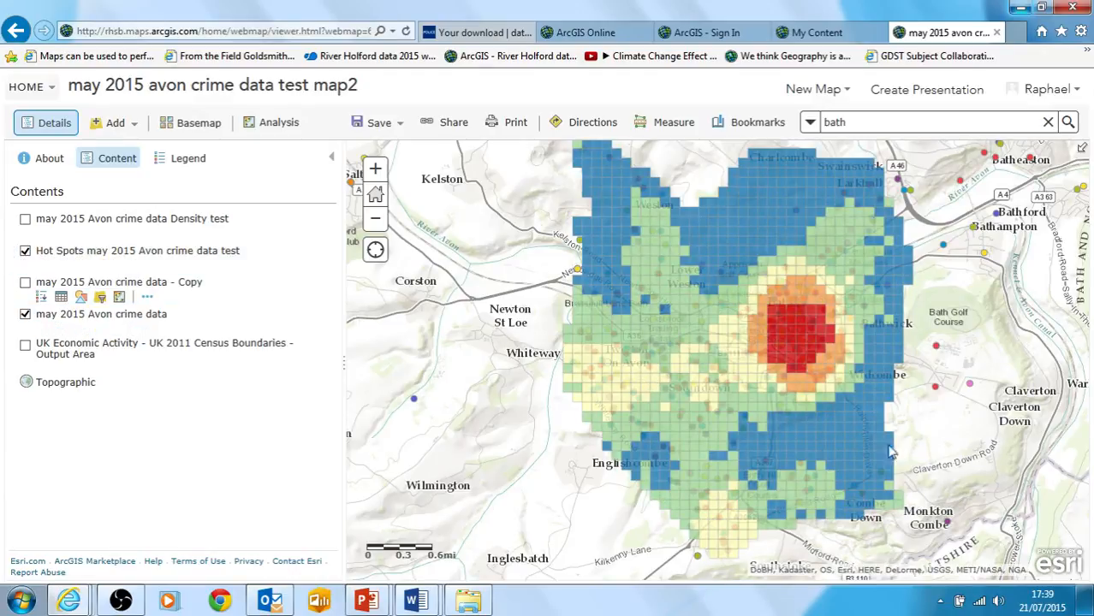
click(25, 251)
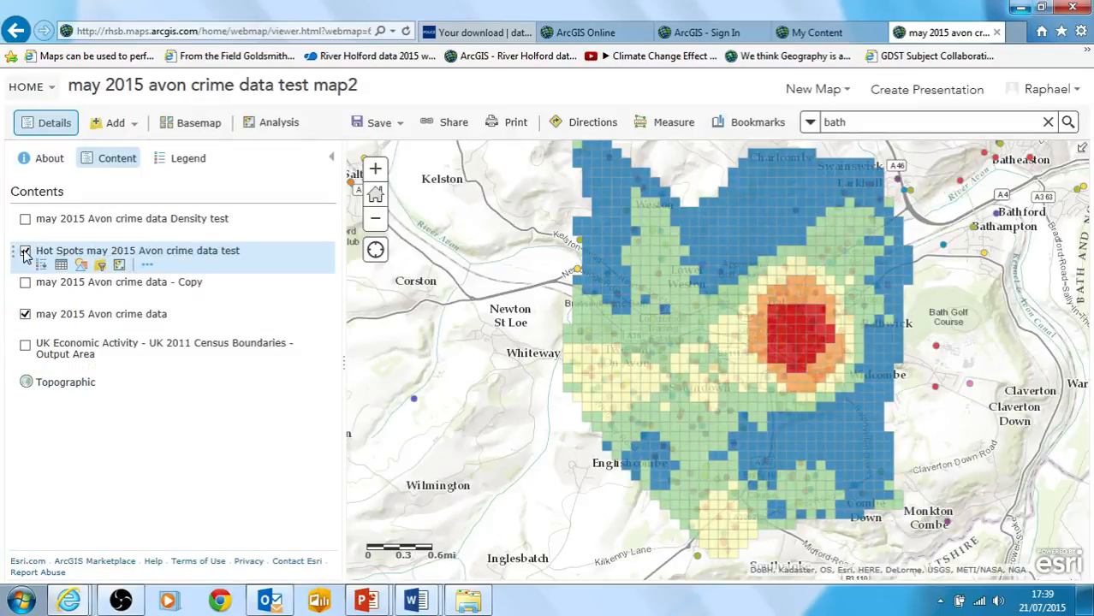
click(26, 220)
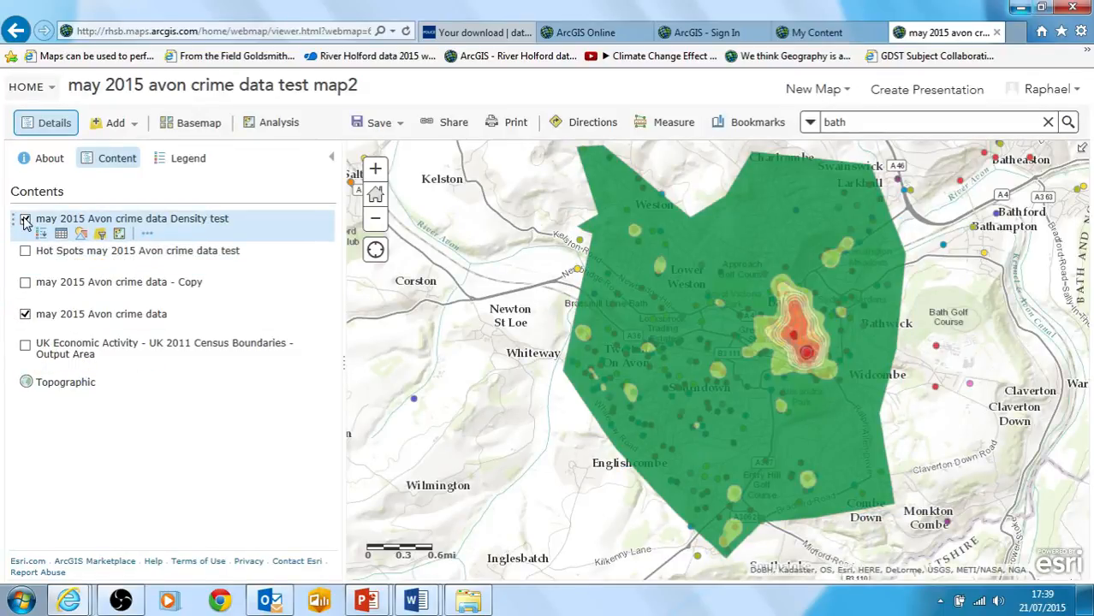
click(26, 220)
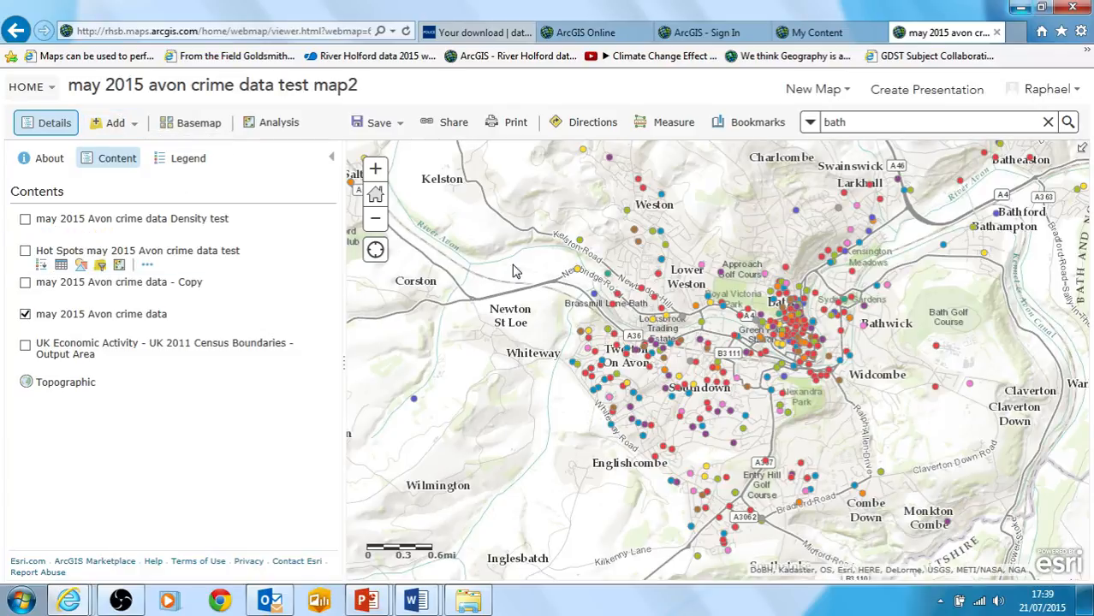
Search ArcGIS Online for layers within the central Bath map area matching "world record event copy"
scroll(819, 314, up, 1)
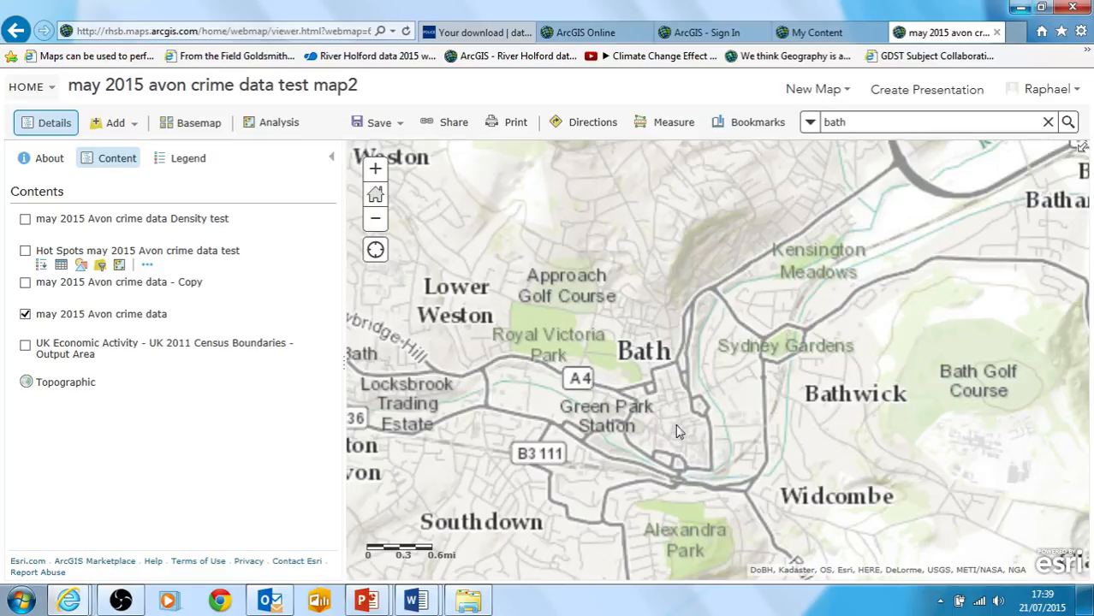
scroll(678, 435, up, 1)
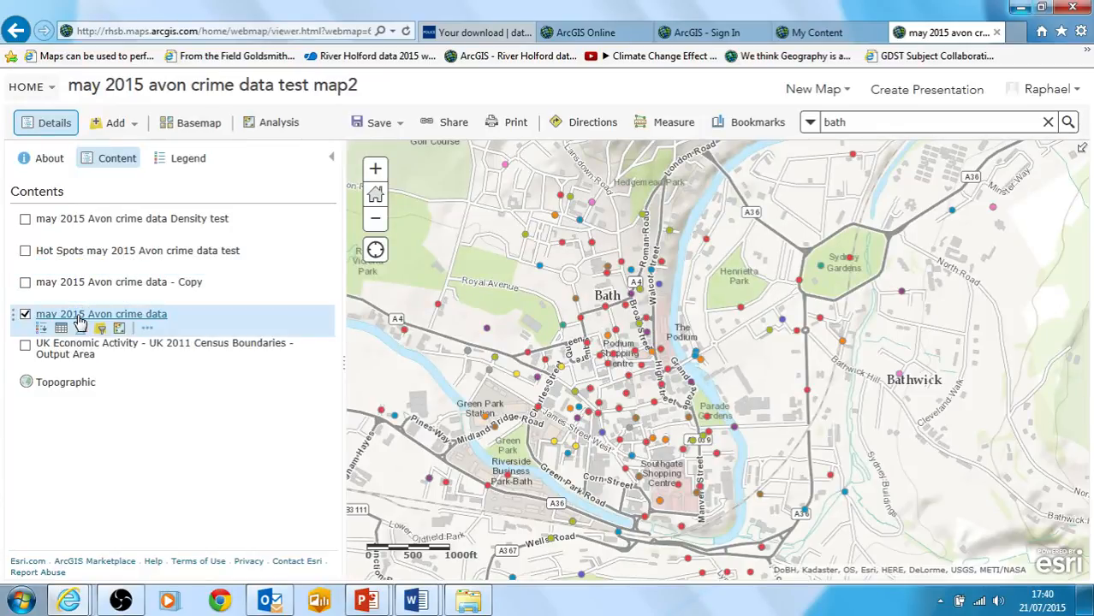
click(125, 125)
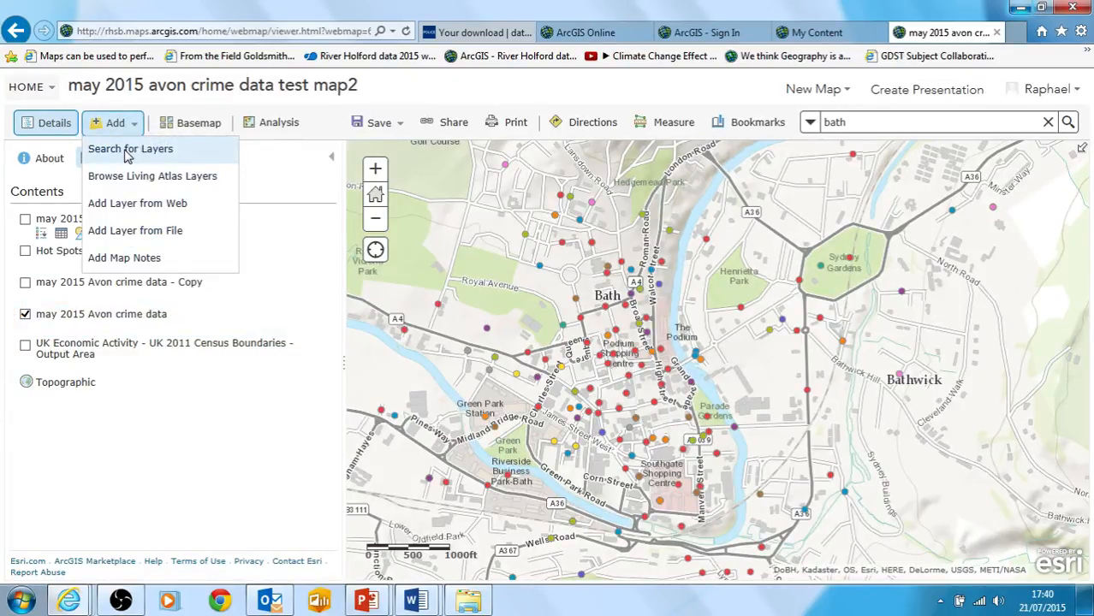
click(126, 150)
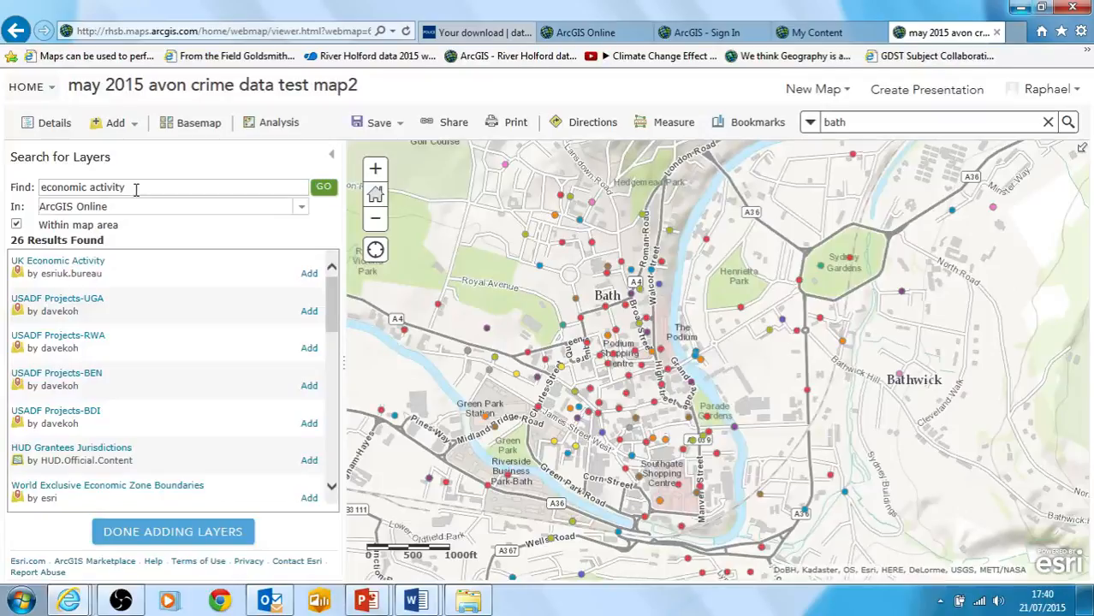
drag(135, 190, 43, 205)
key(BackSpace)
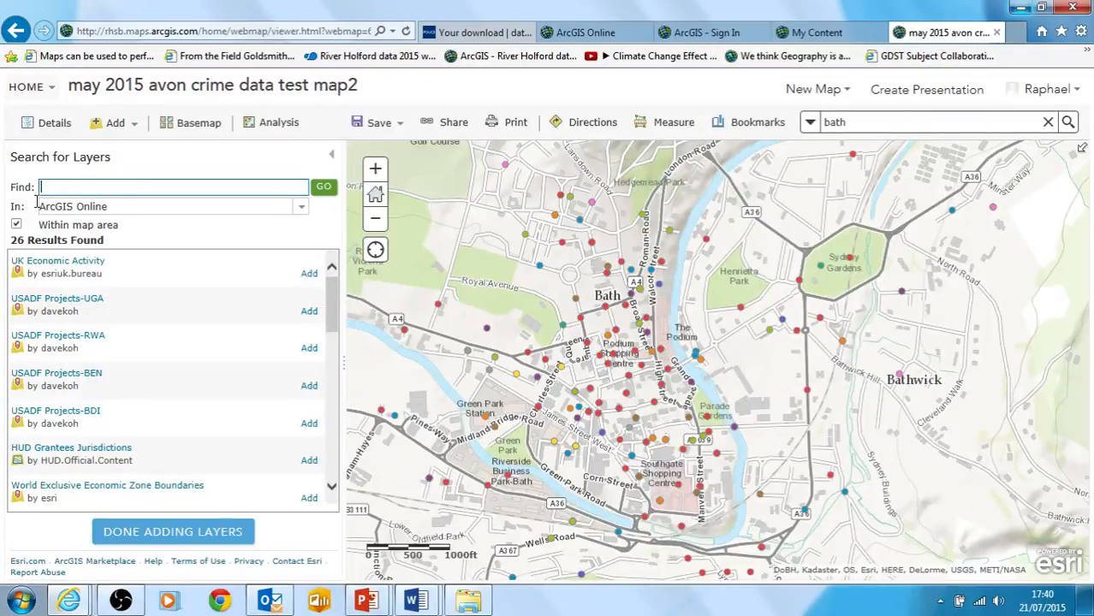
text(world record event)
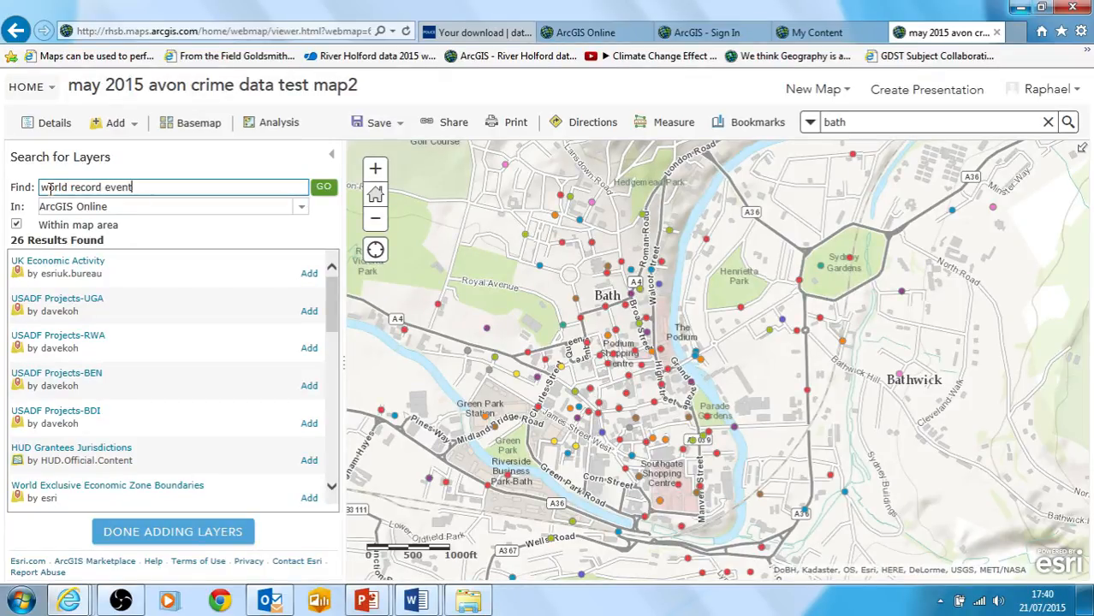
text( copy)
key(Return)
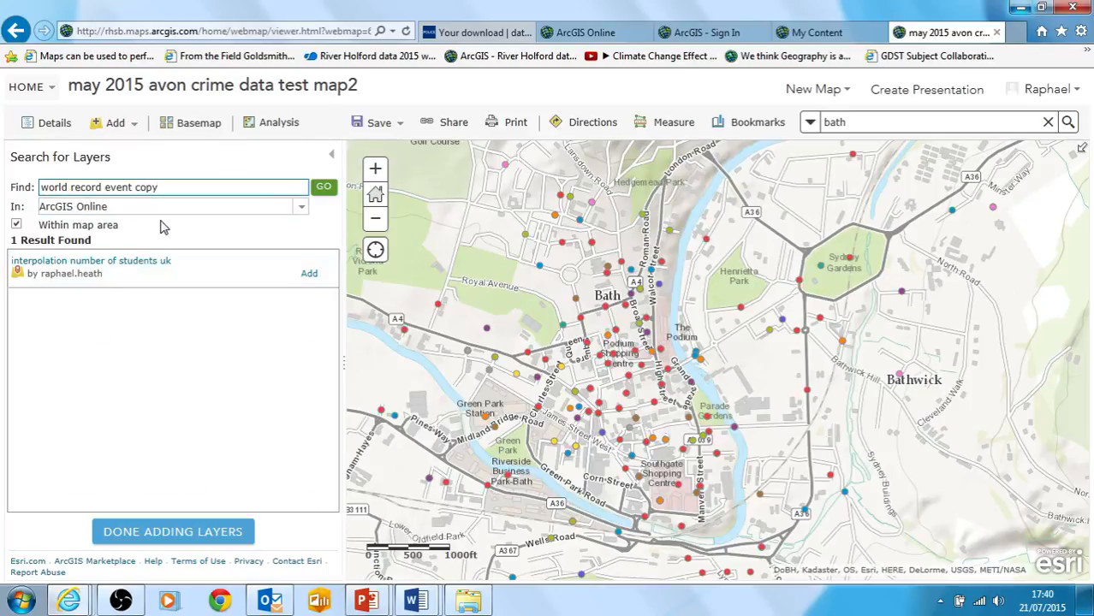
Refine the layer search to "world record copy" and add the World record 2014 data back up copy layer to the map
double_click(124, 188)
key(BackSpace)
key(Return)
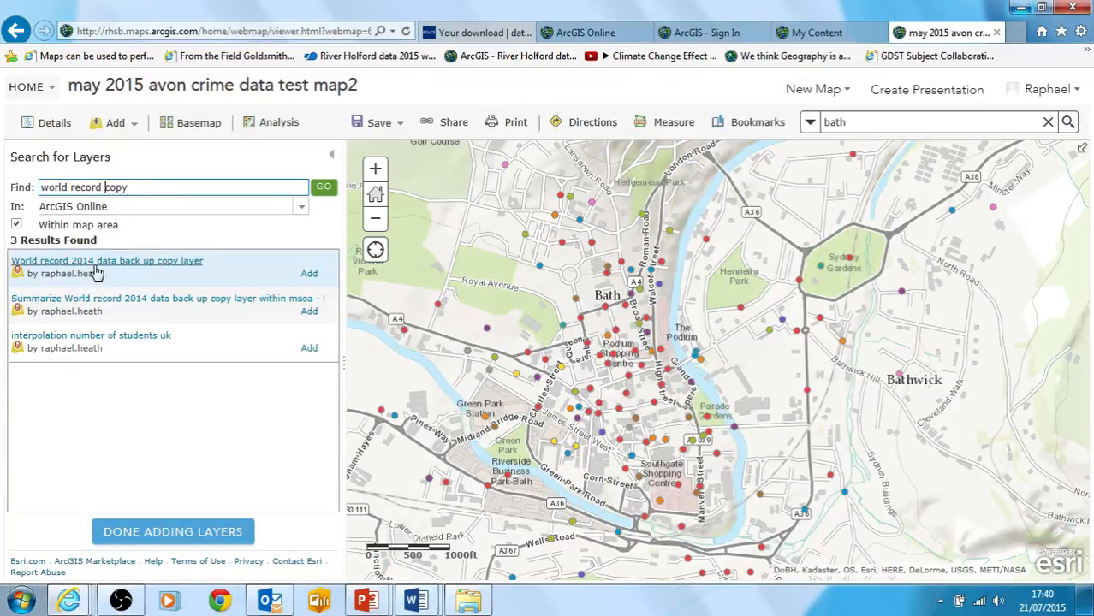
click(310, 275)
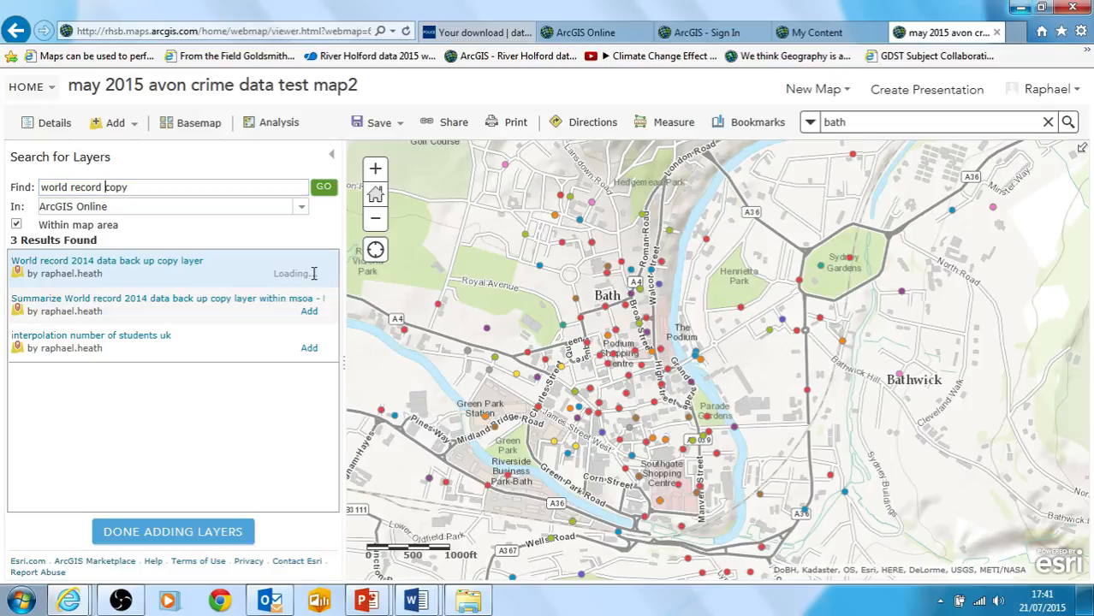
click(153, 534)
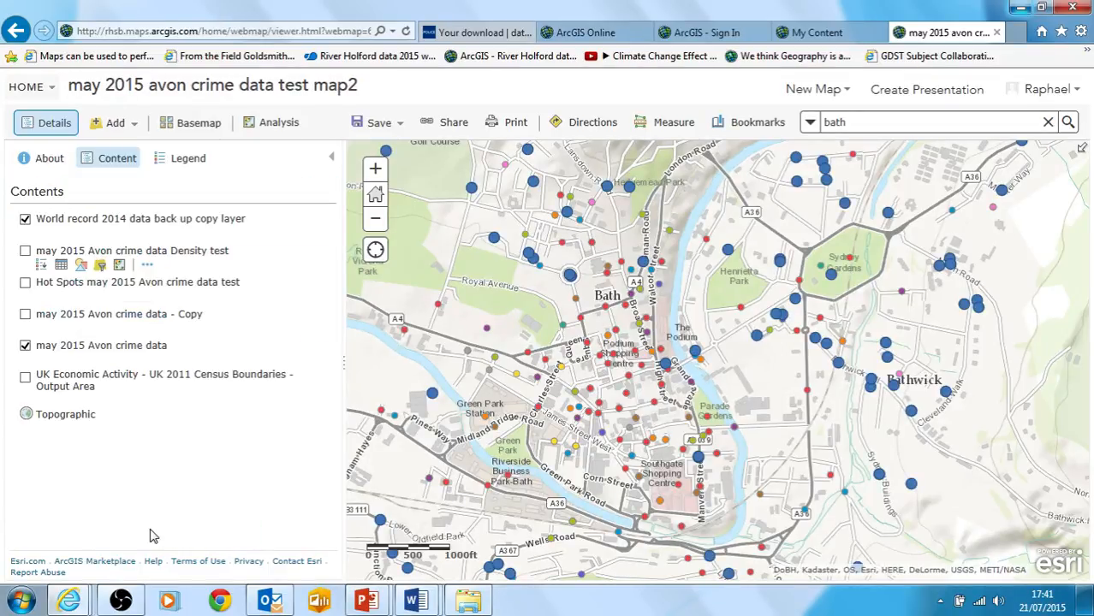
Examine the survey ratings, including Safe, of two World record 2014 points in northern Bath, one of them near Royal Avenue
click(533, 183)
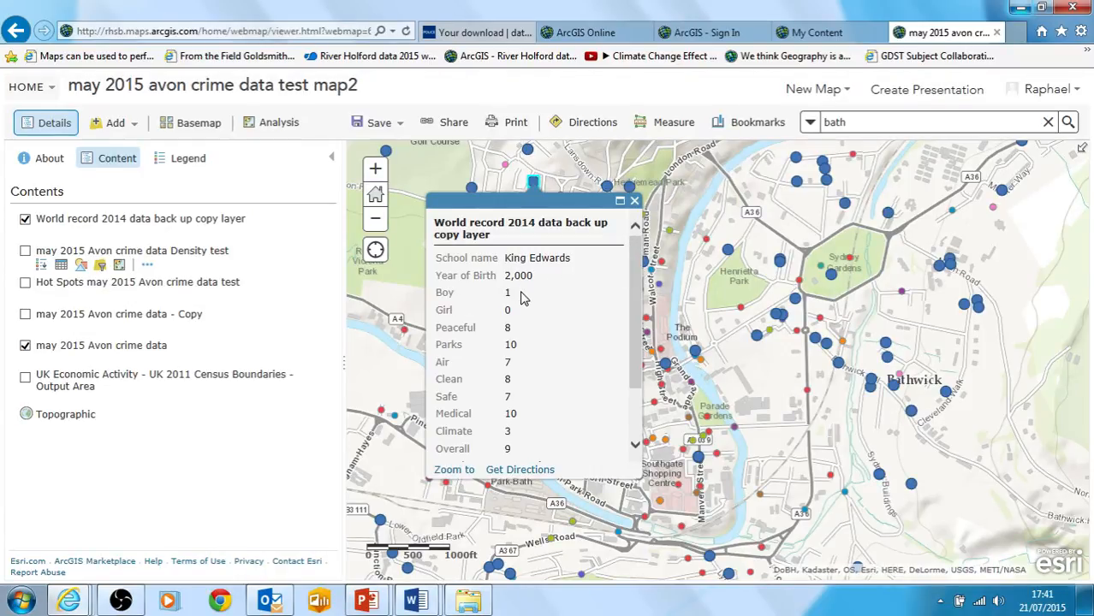
scroll(639, 332, down, 2)
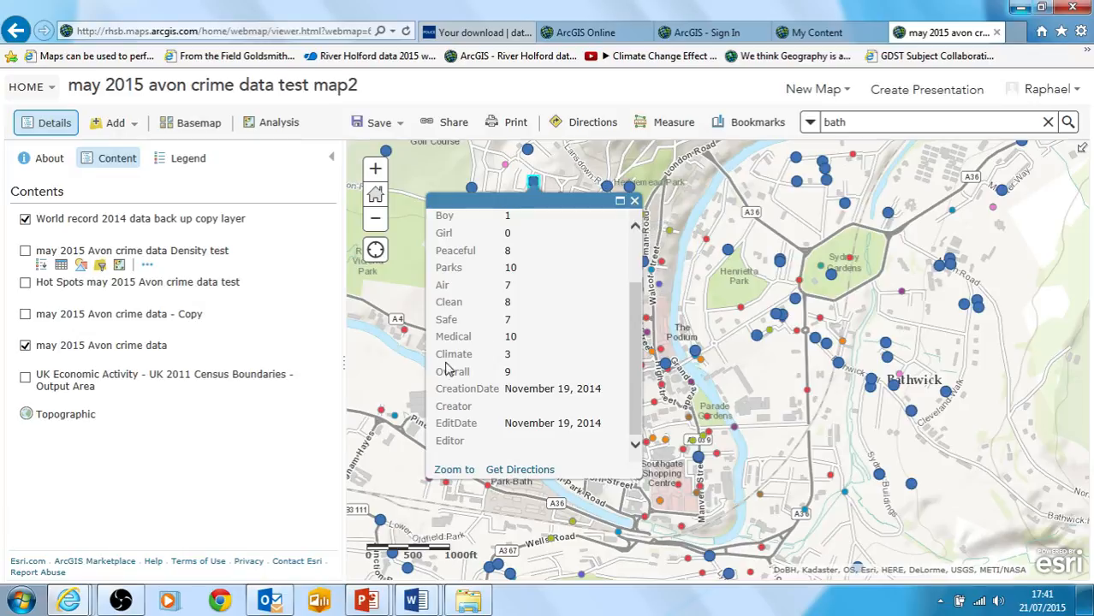
drag(437, 318, 521, 317)
click(549, 315)
click(635, 200)
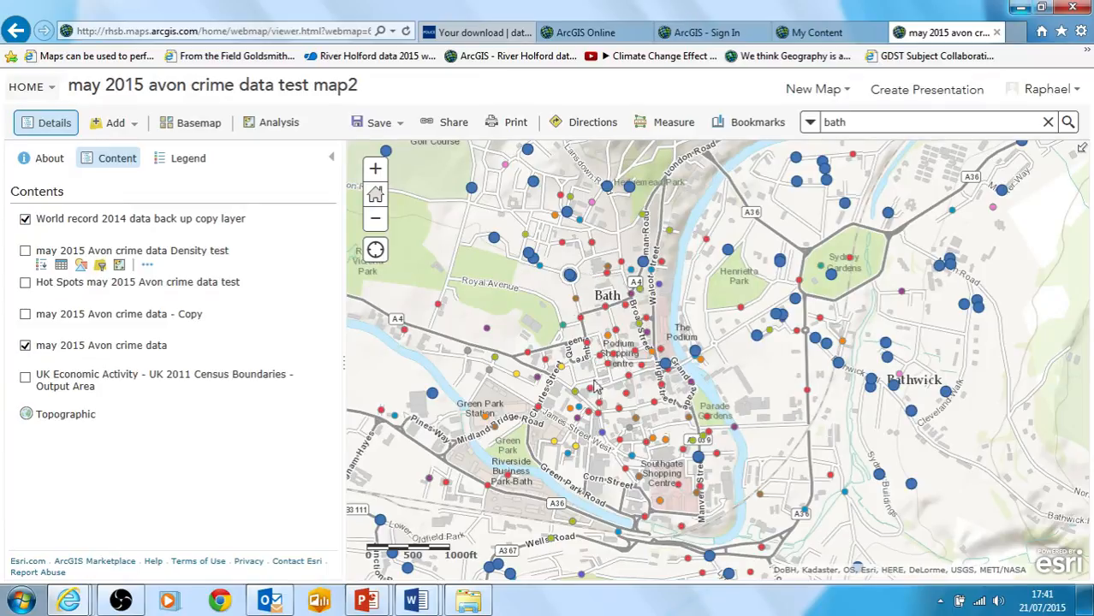
click(570, 277)
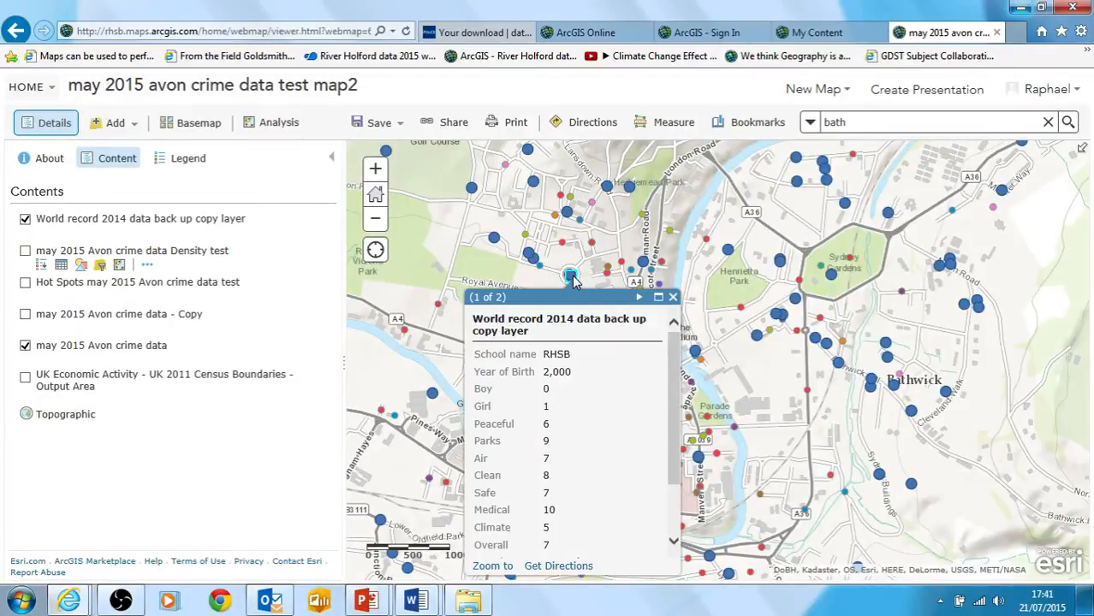
click(673, 297)
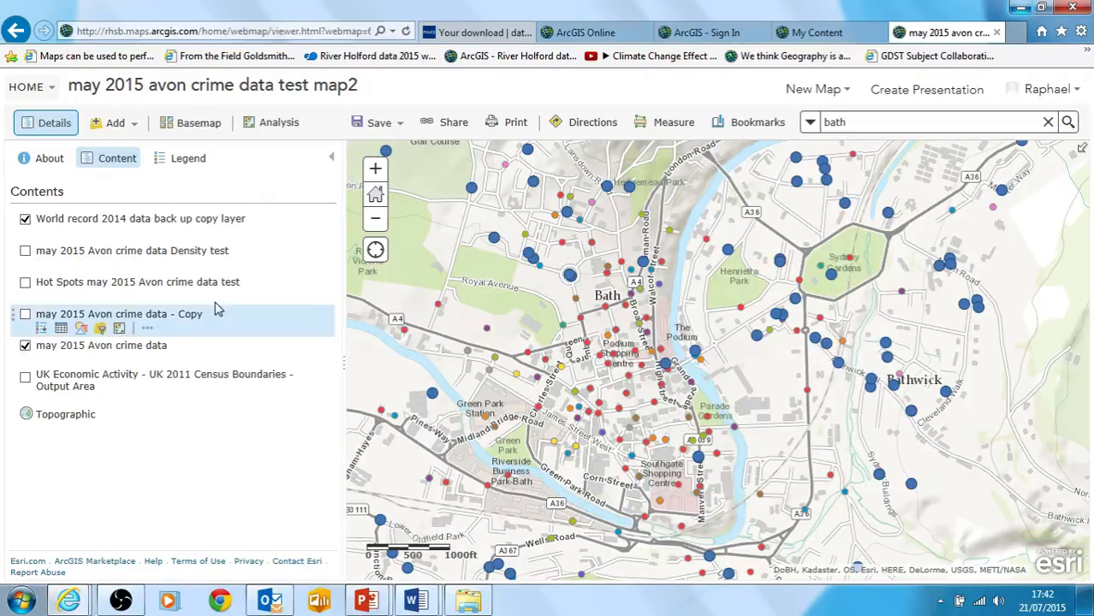
Review the crime type legend and the filter settings of the may 2015 Avon crime data layer without applying a filter
click(45, 359)
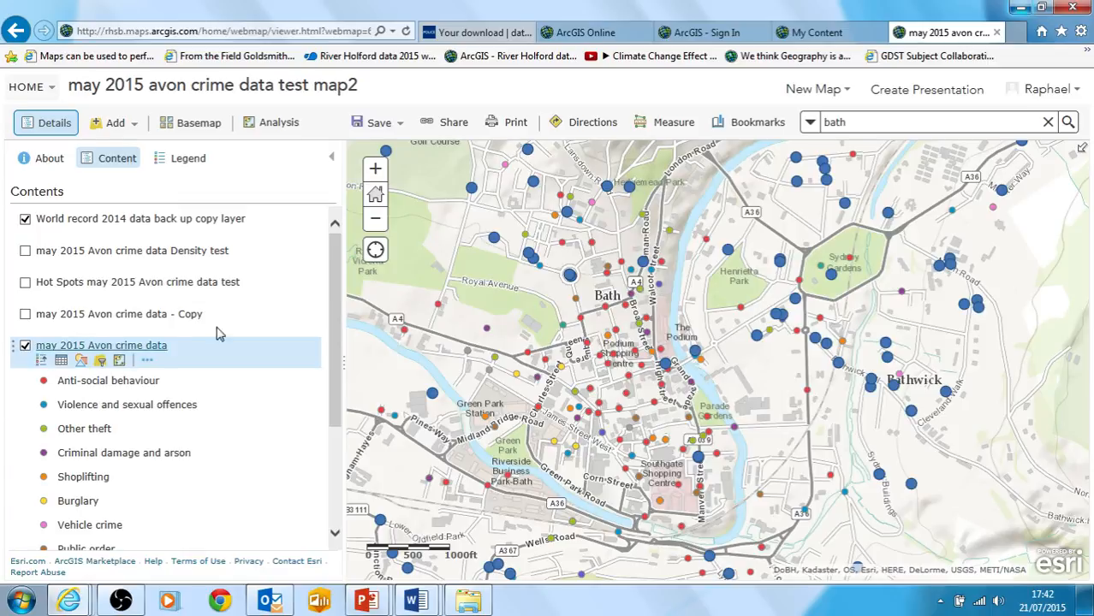
click(43, 363)
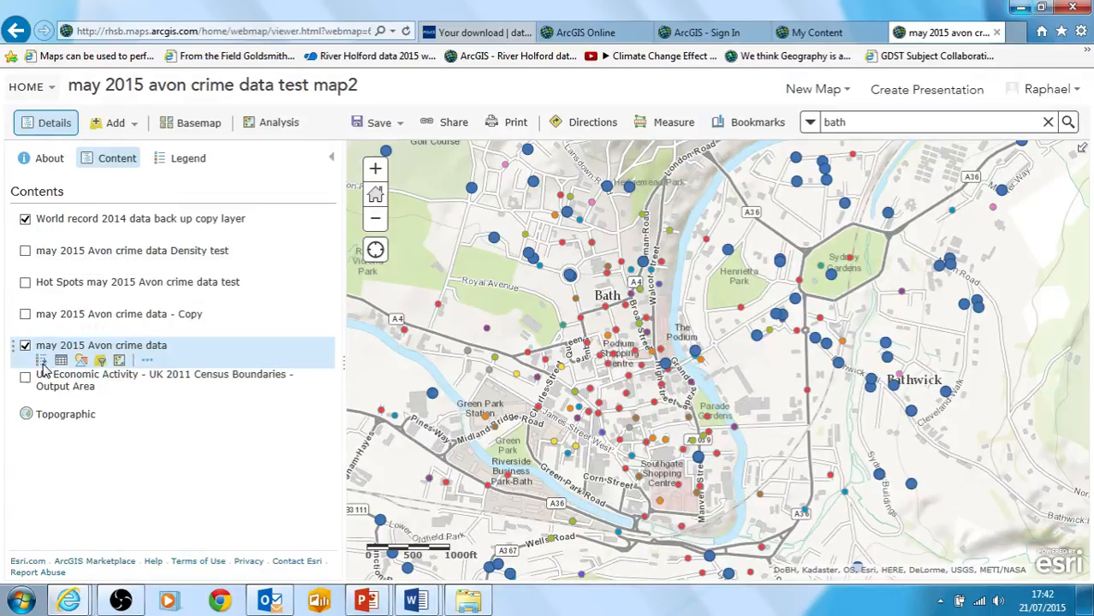
click(100, 361)
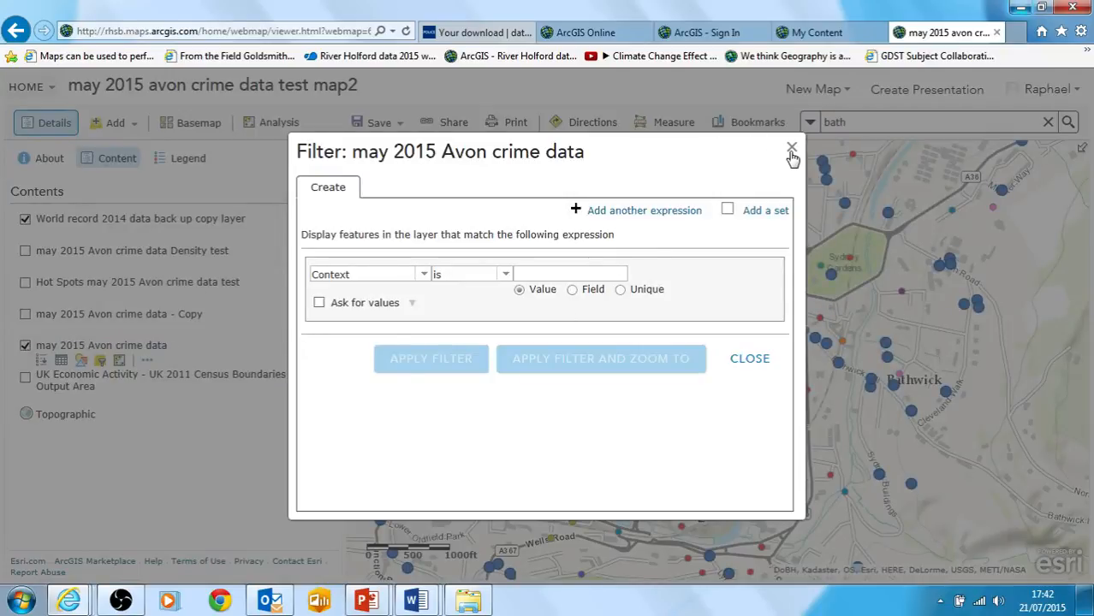
click(792, 151)
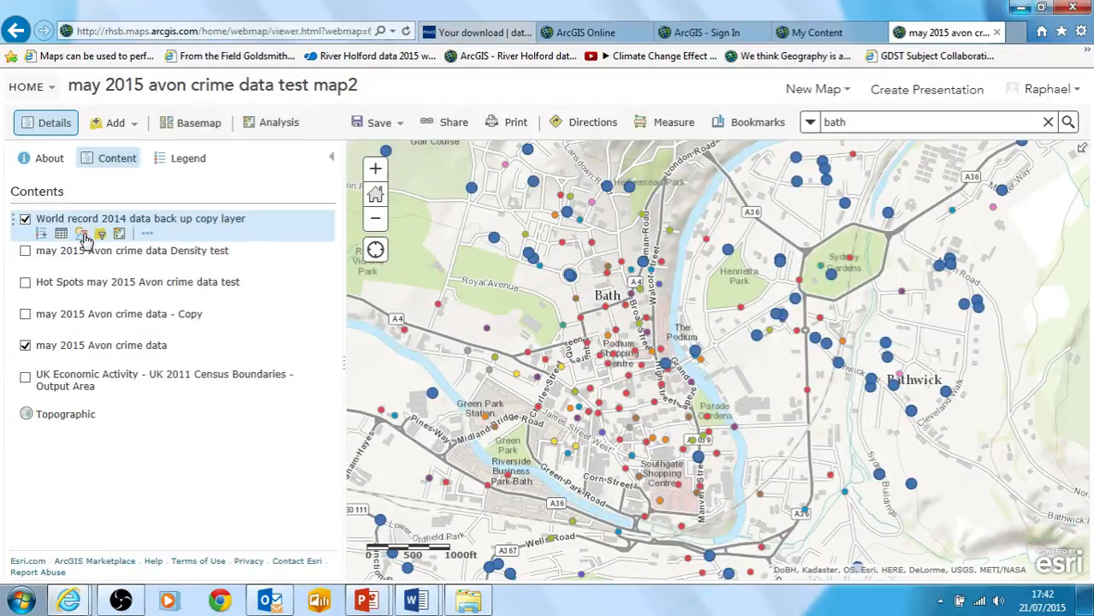
Style the World record 2014 data back up copy layer by the Safe attribute using Counts and Amounts (Color)
click(82, 235)
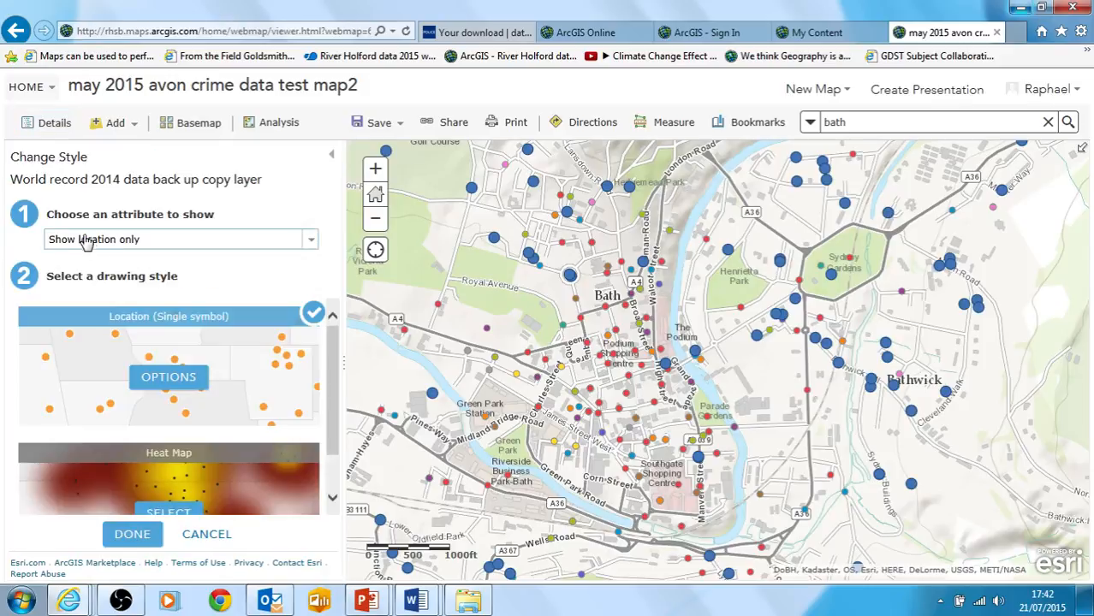
click(310, 243)
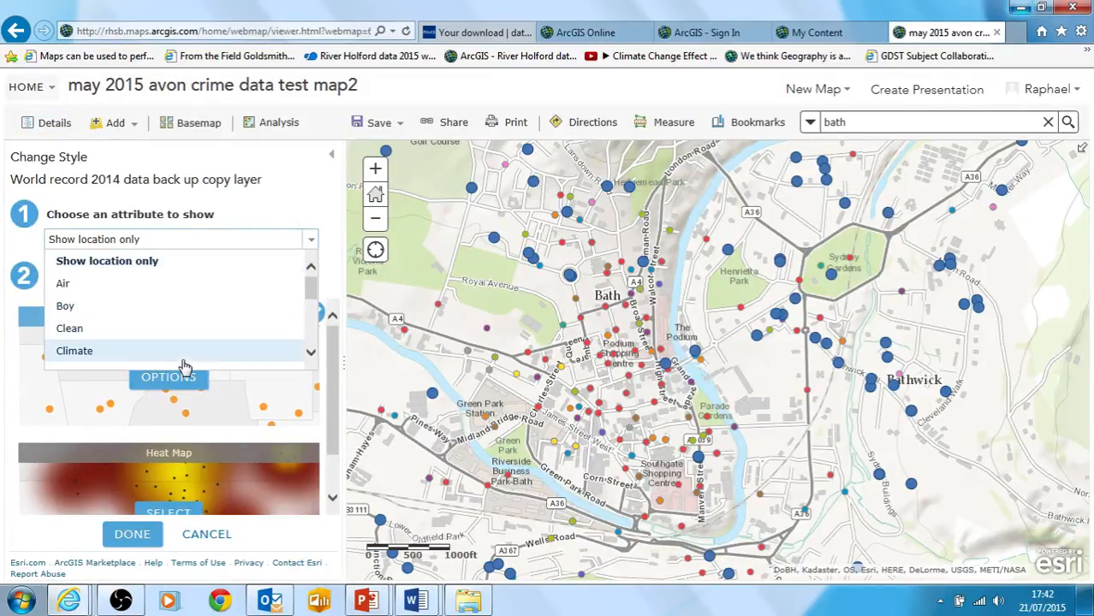
drag(308, 288, 312, 327)
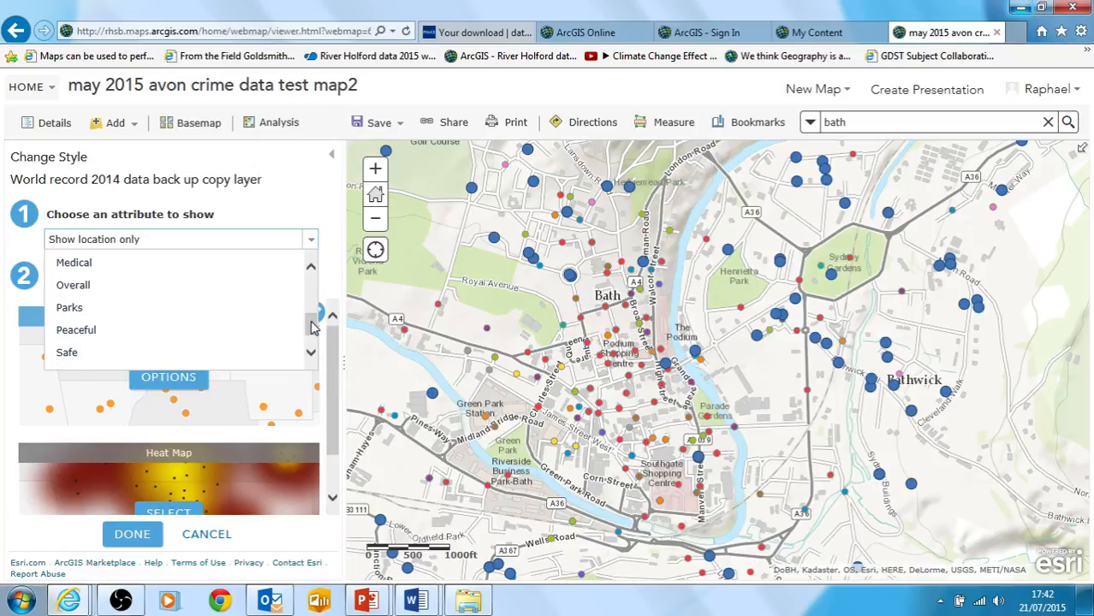
click(96, 360)
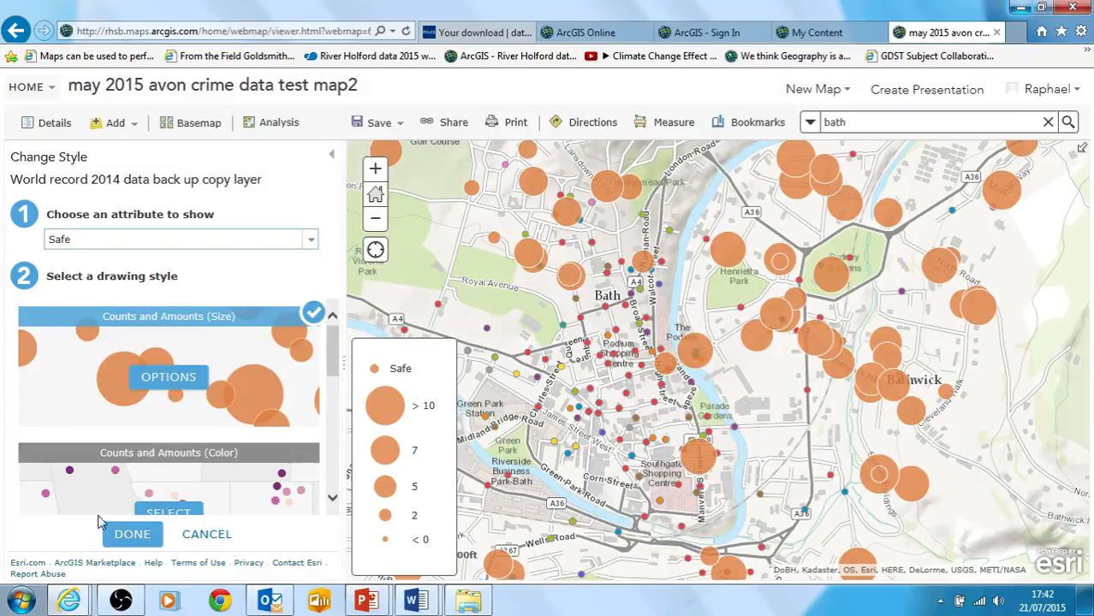
click(170, 511)
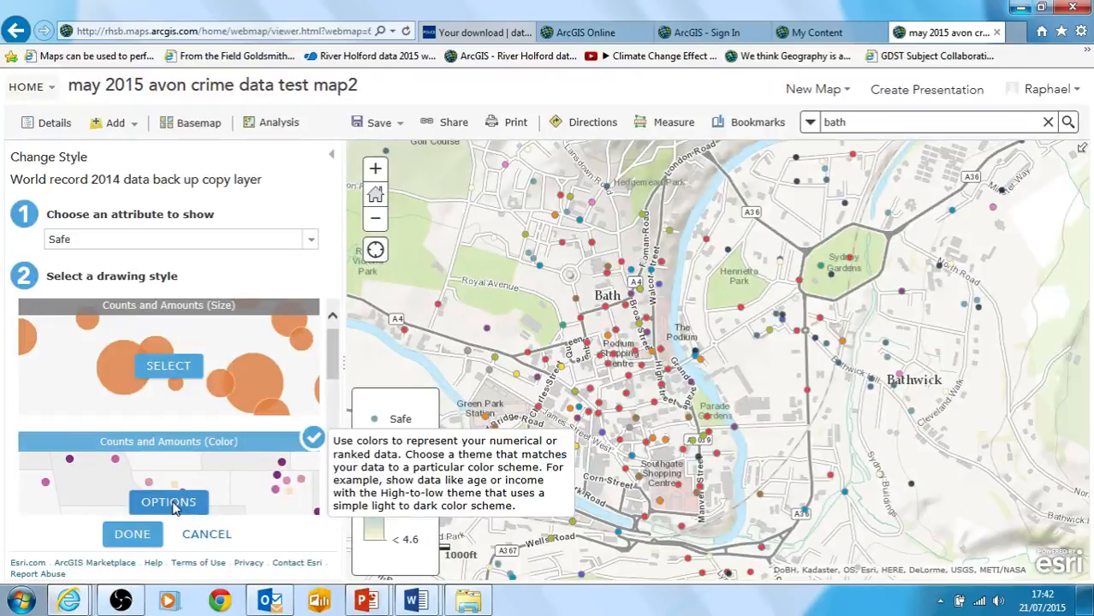
Classify the Safe ratings into 5 classes using Equal Interval
click(171, 505)
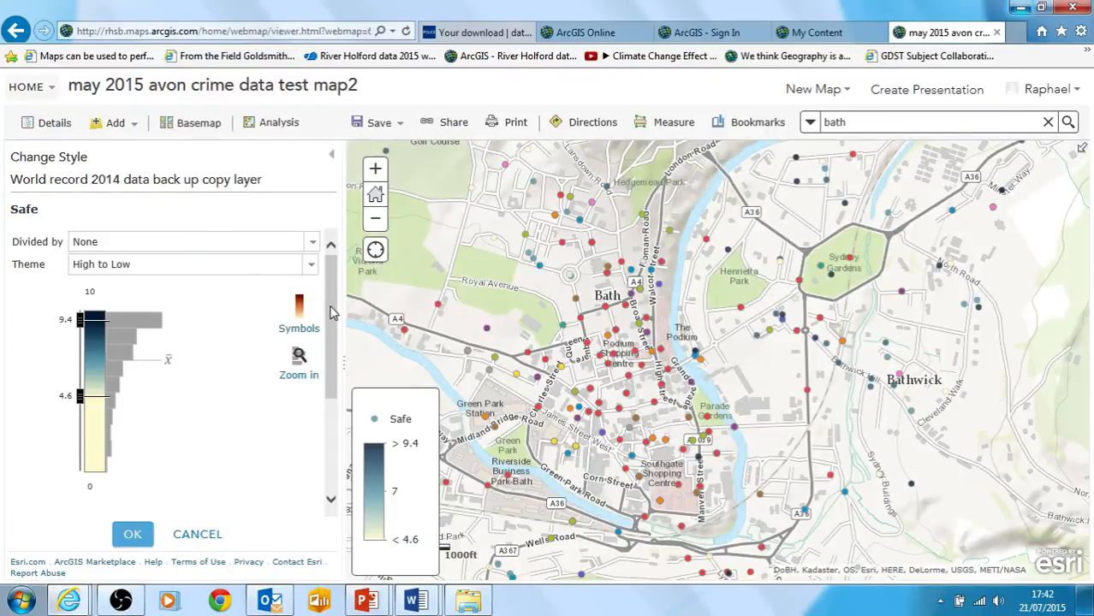
scroll(334, 312, down, 2)
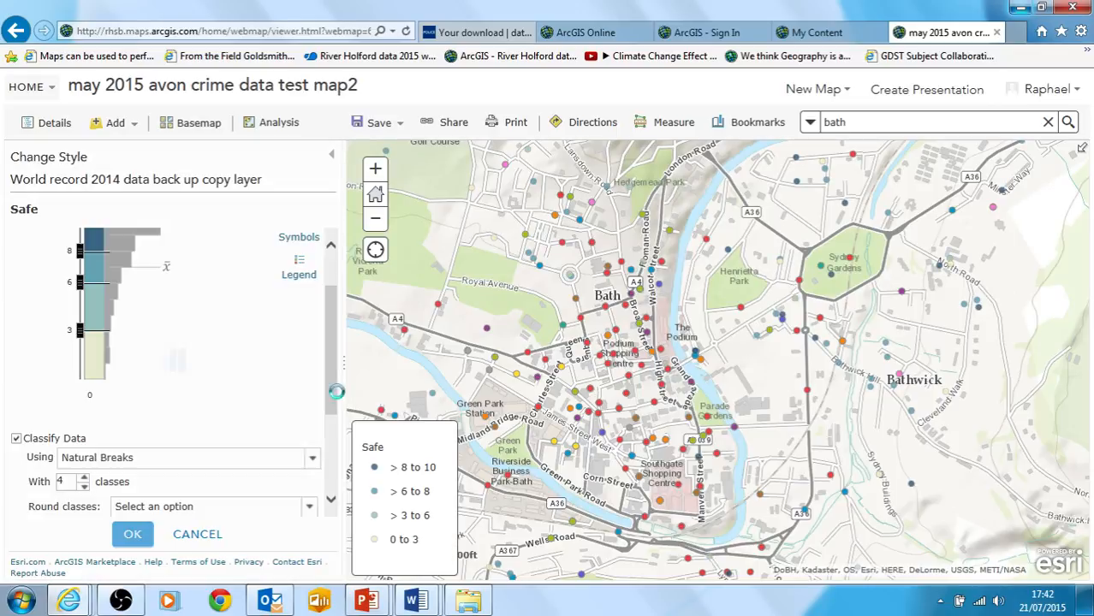
click(83, 368)
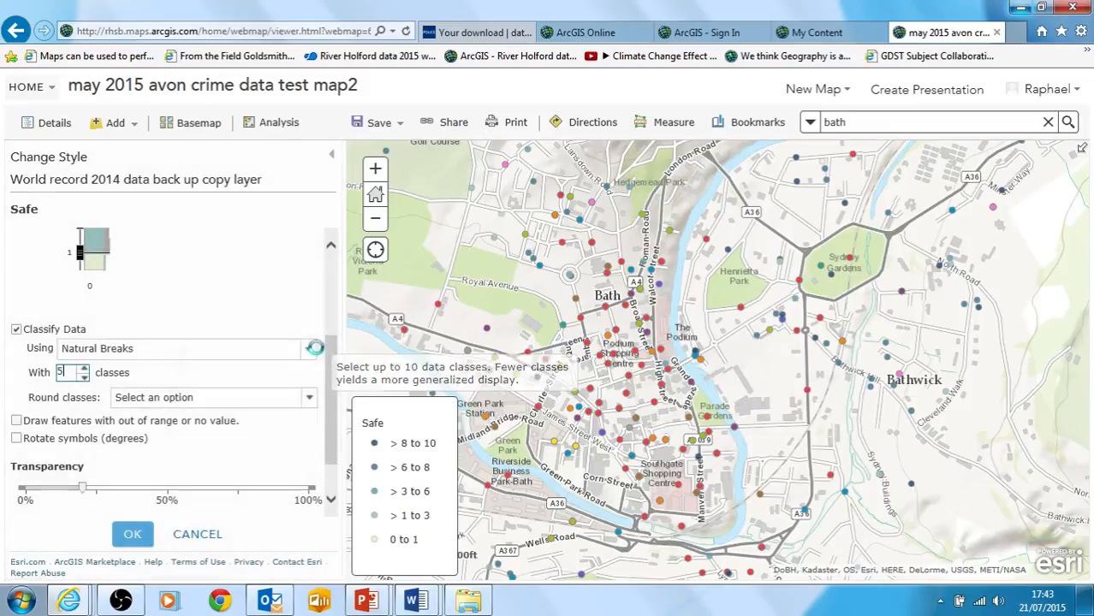
click(308, 351)
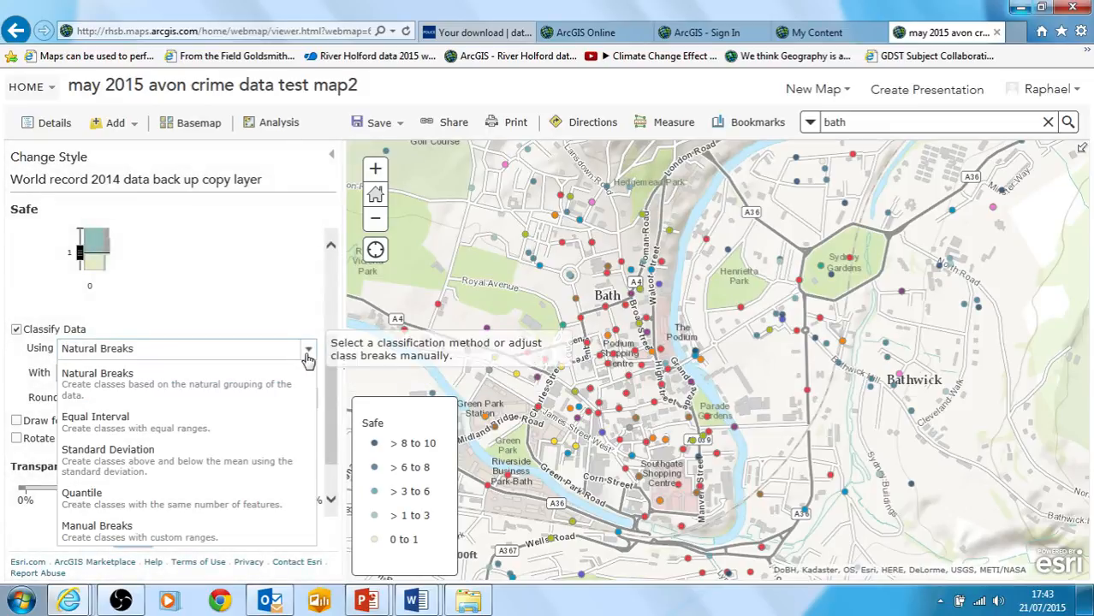
click(256, 419)
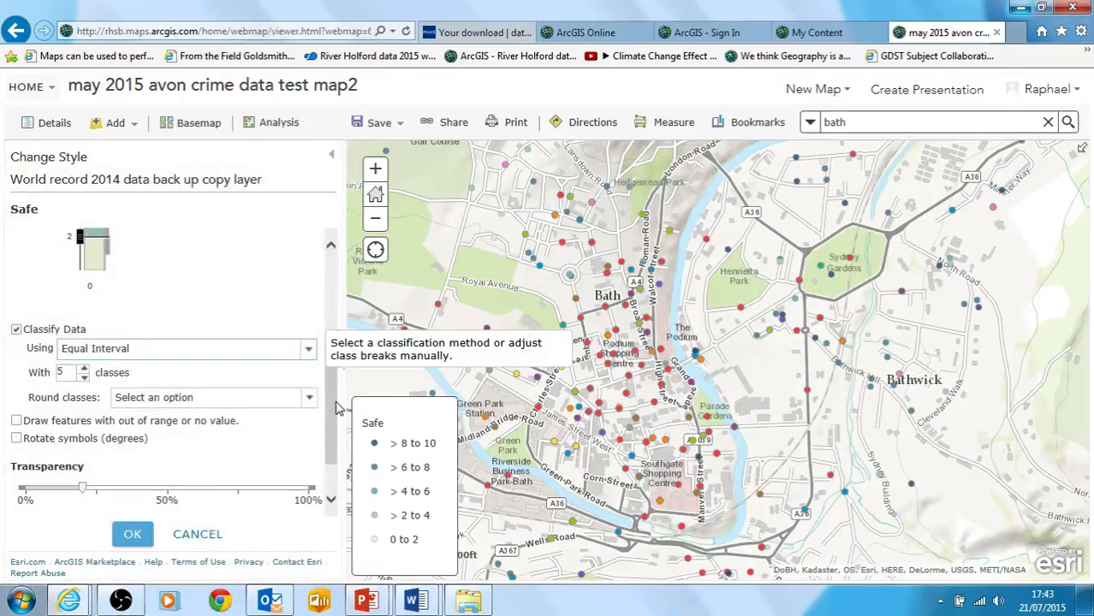
Set the Safe rating symbols' size to 29 px
scroll(333, 409, up, 5)
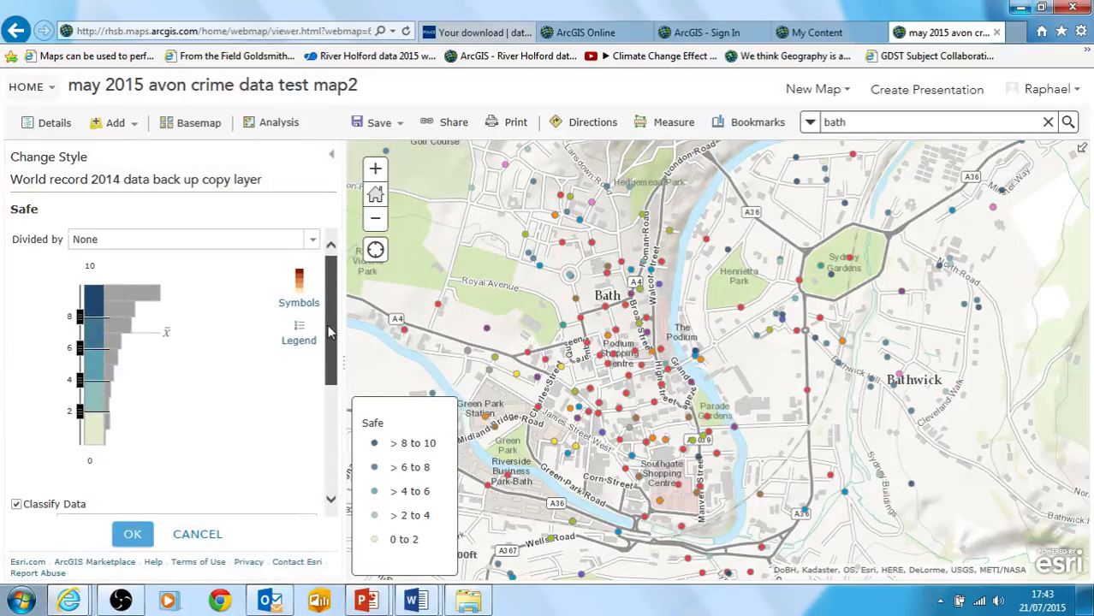
click(301, 285)
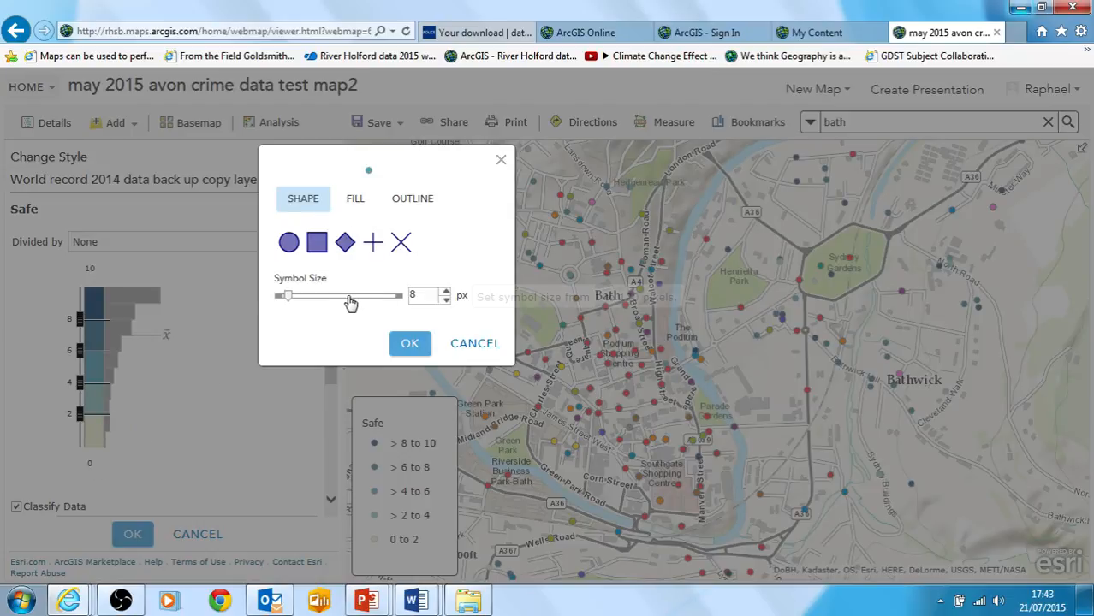
click(311, 297)
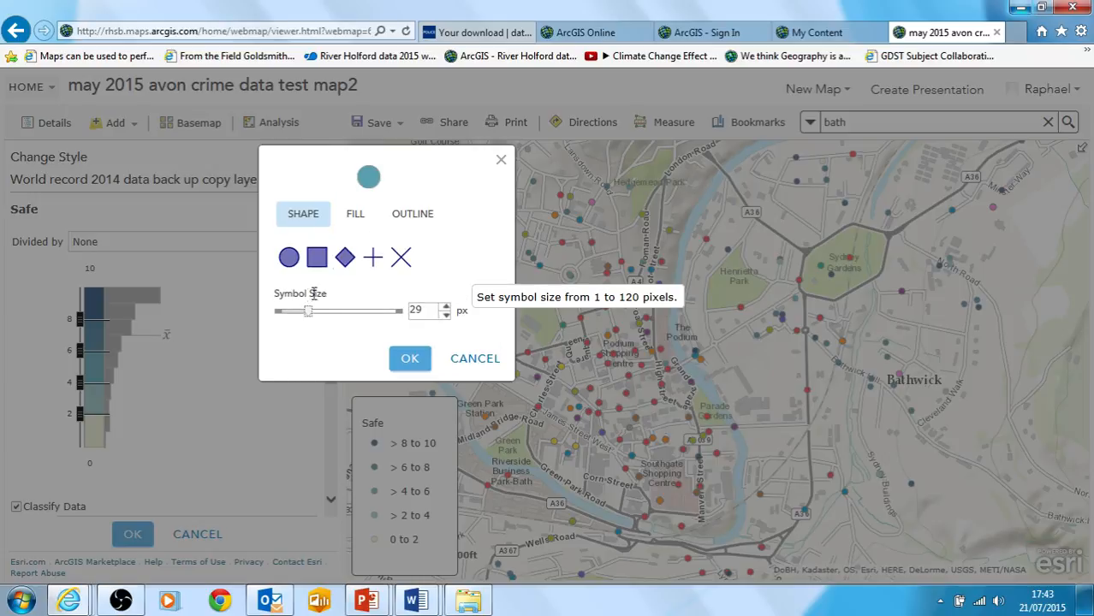
Fill the Safe classes with the blue-green-yellow-orange-red ramp, with blue for the highest ratings, and apply the layer style
click(355, 214)
scroll(446, 282, down, 3)
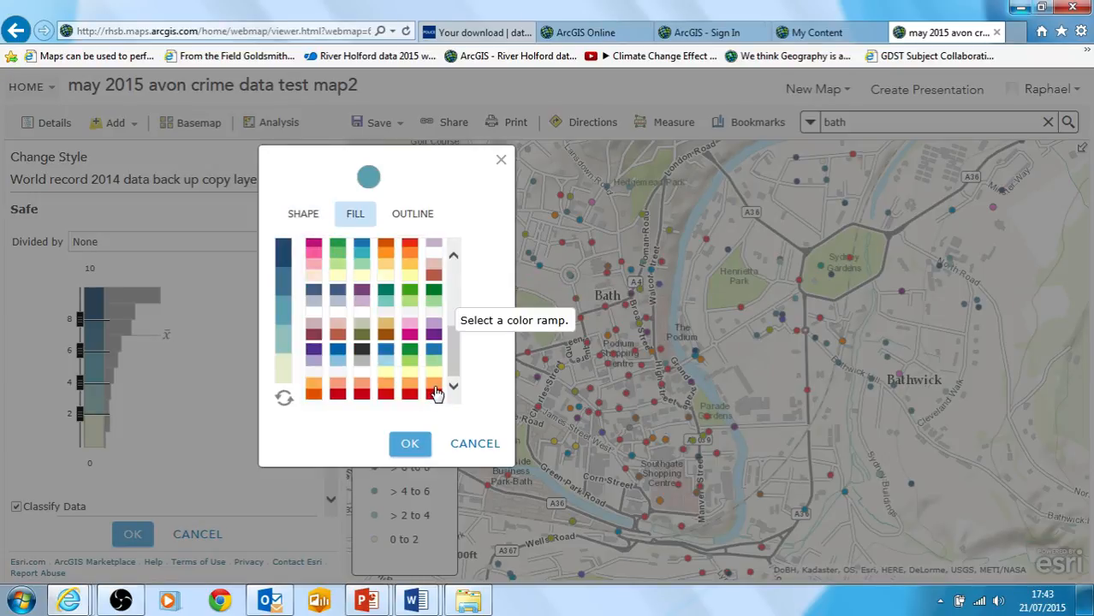
click(436, 392)
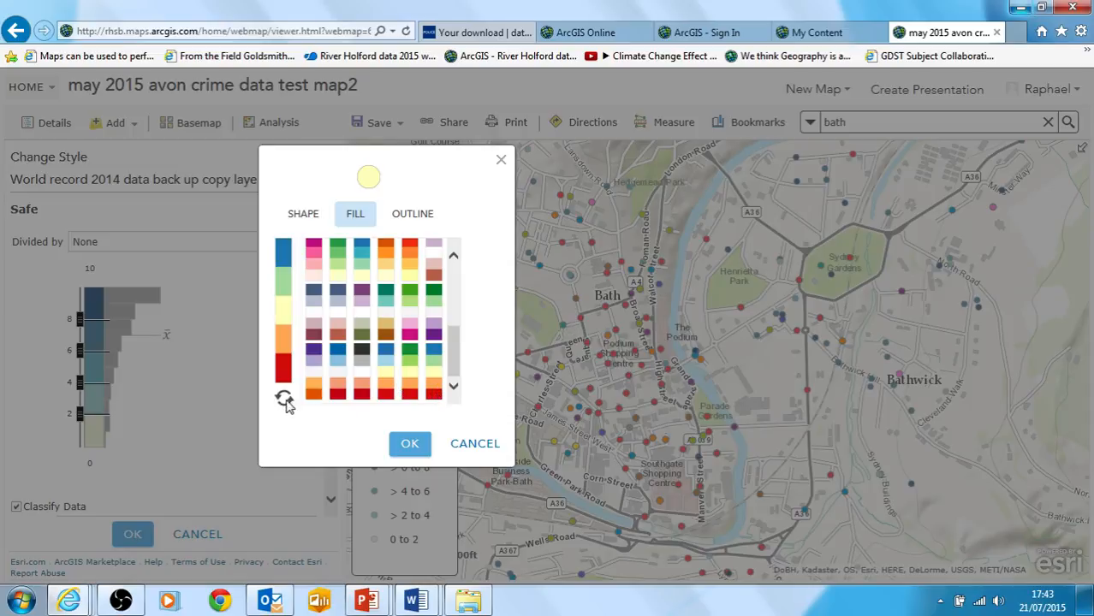
click(285, 401)
click(283, 400)
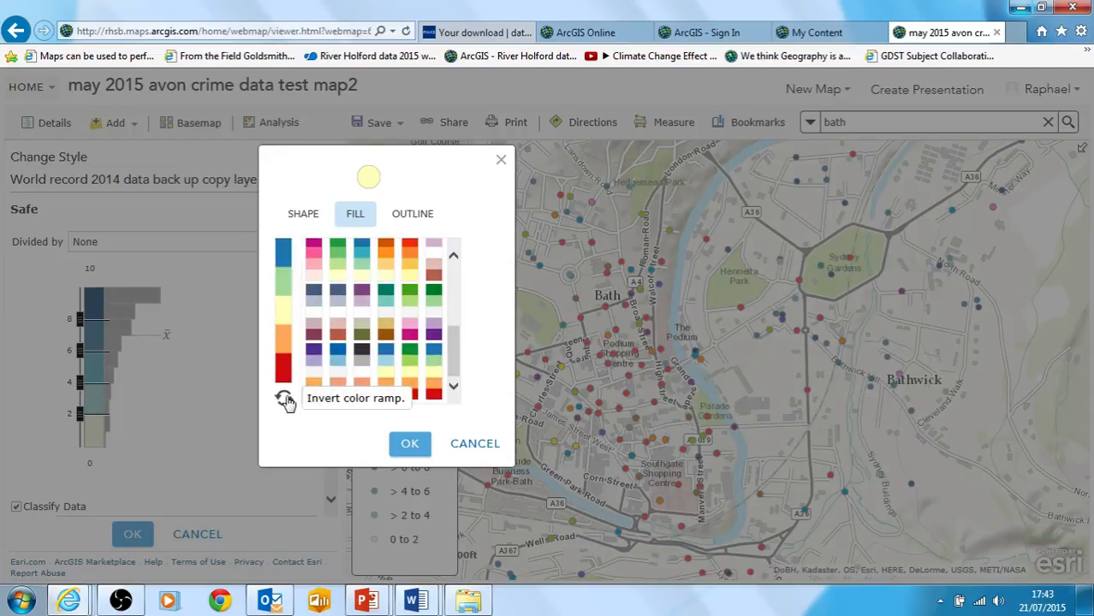
click(409, 444)
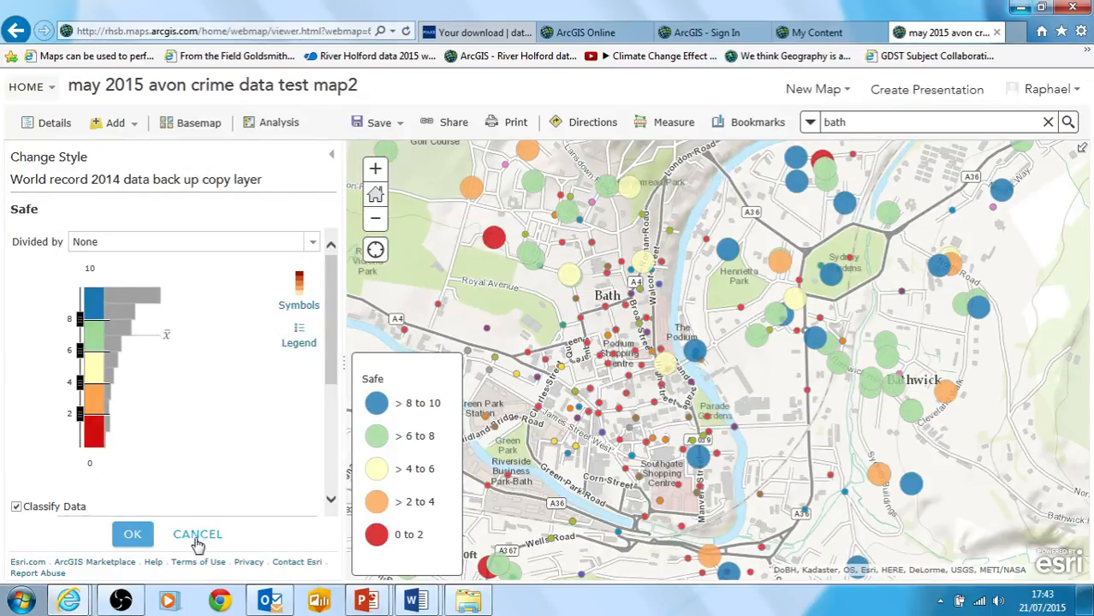
click(137, 536)
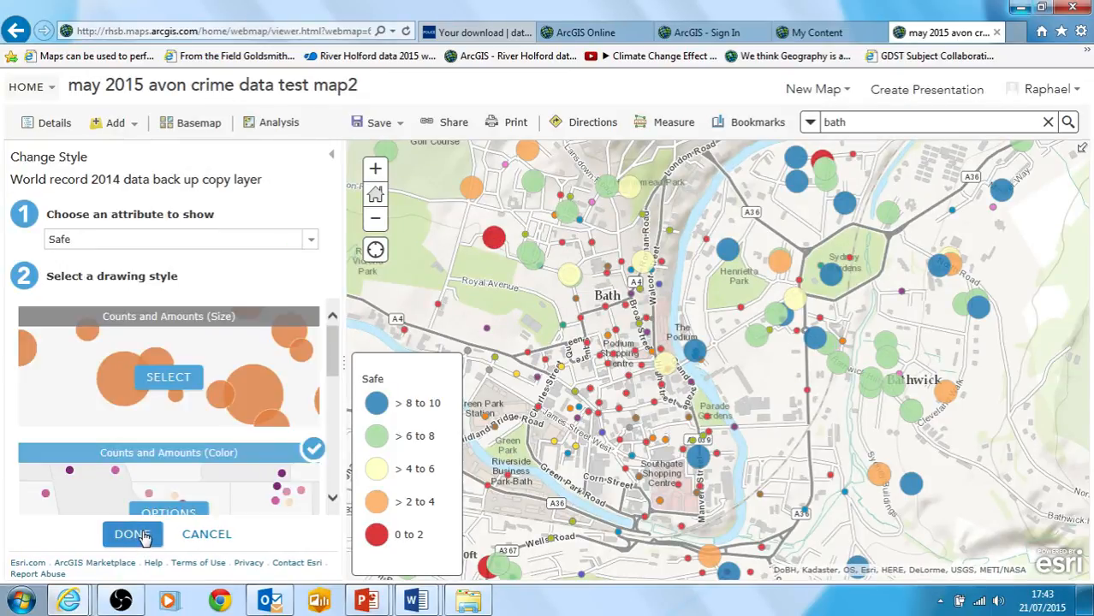
click(137, 535)
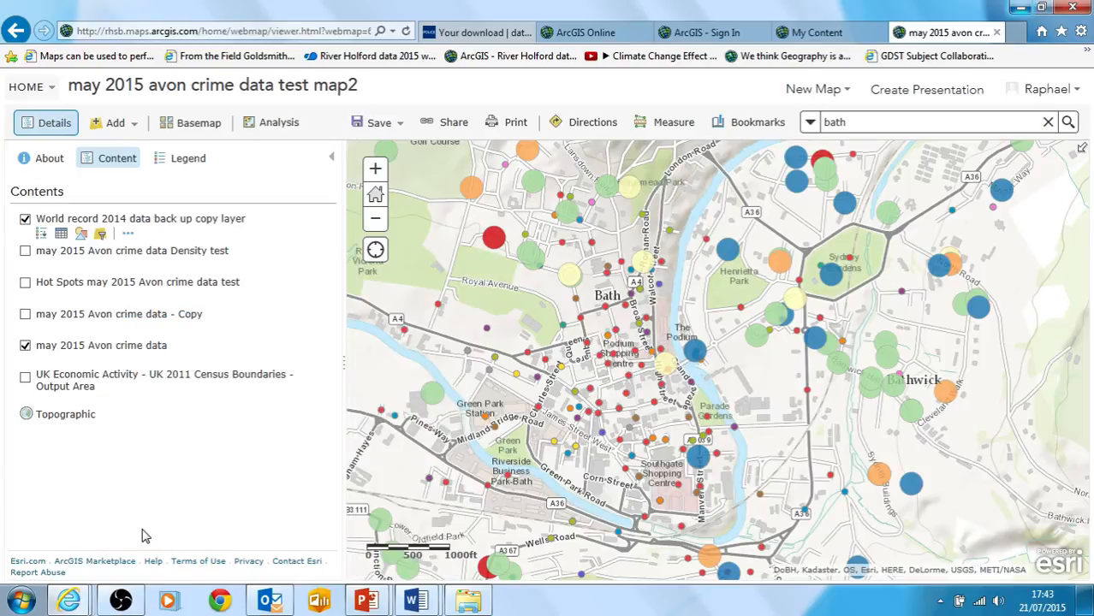
Hide the may 2015 Avon crime data points, briefly view the Copy layer's heat map, and show the Hot Spots layer in its place
click(26, 315)
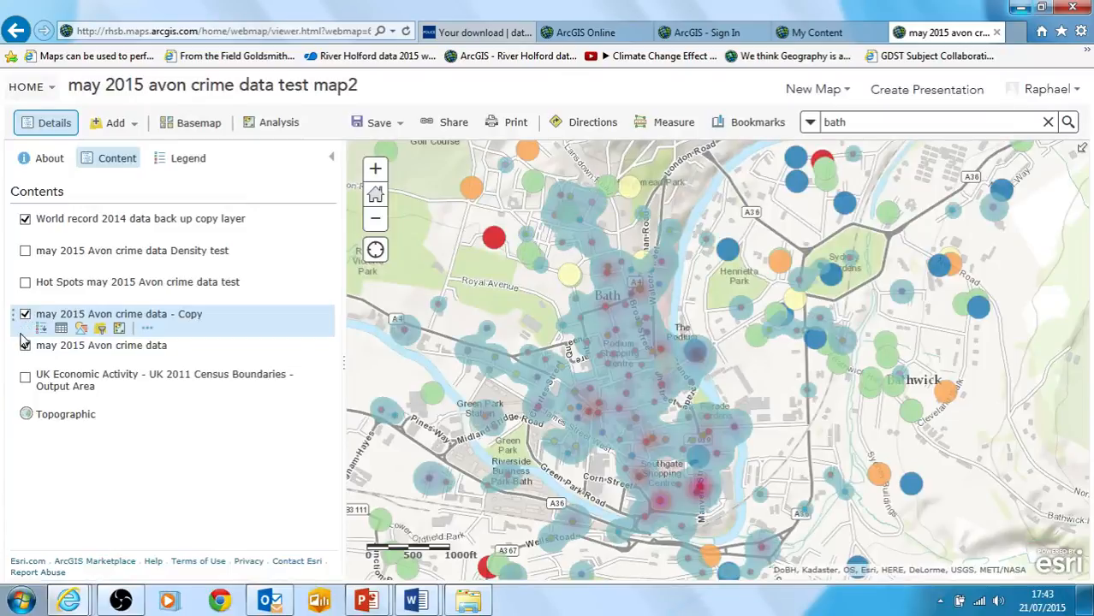
click(26, 346)
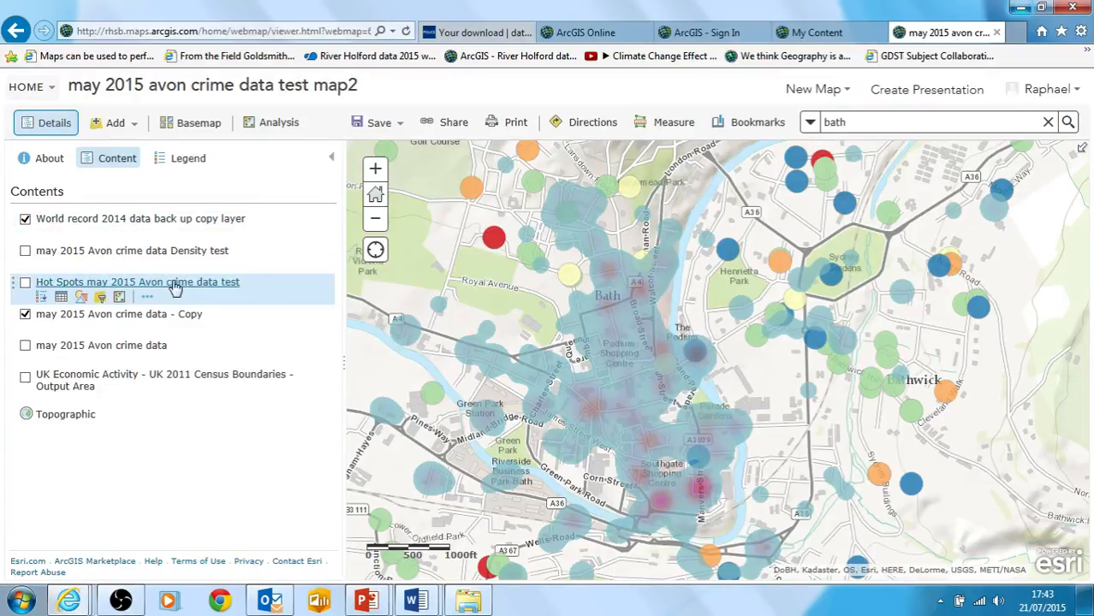
click(25, 315)
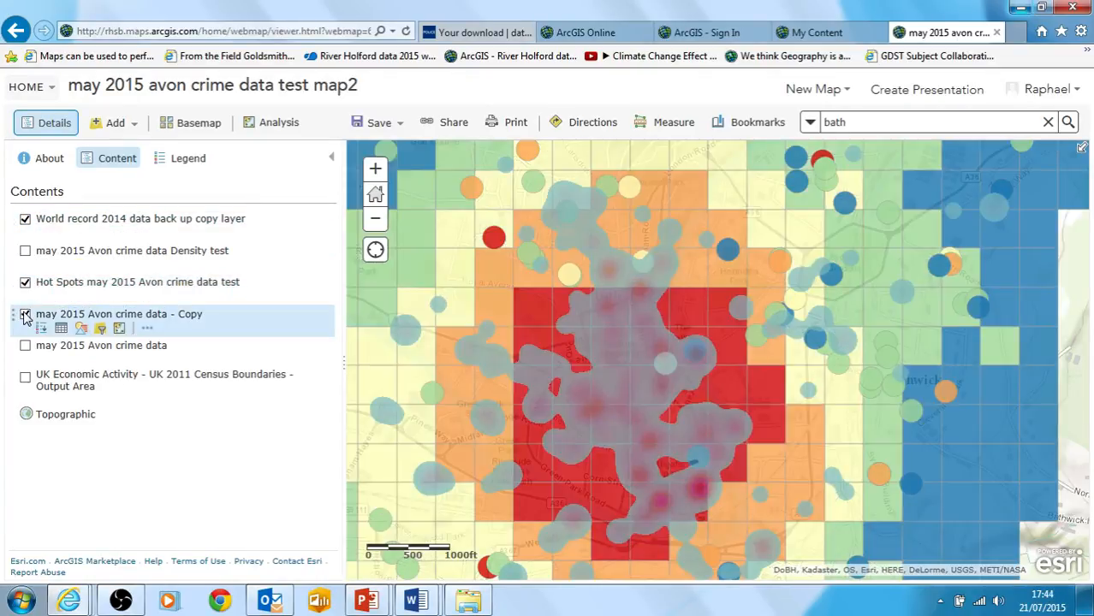
click(377, 220)
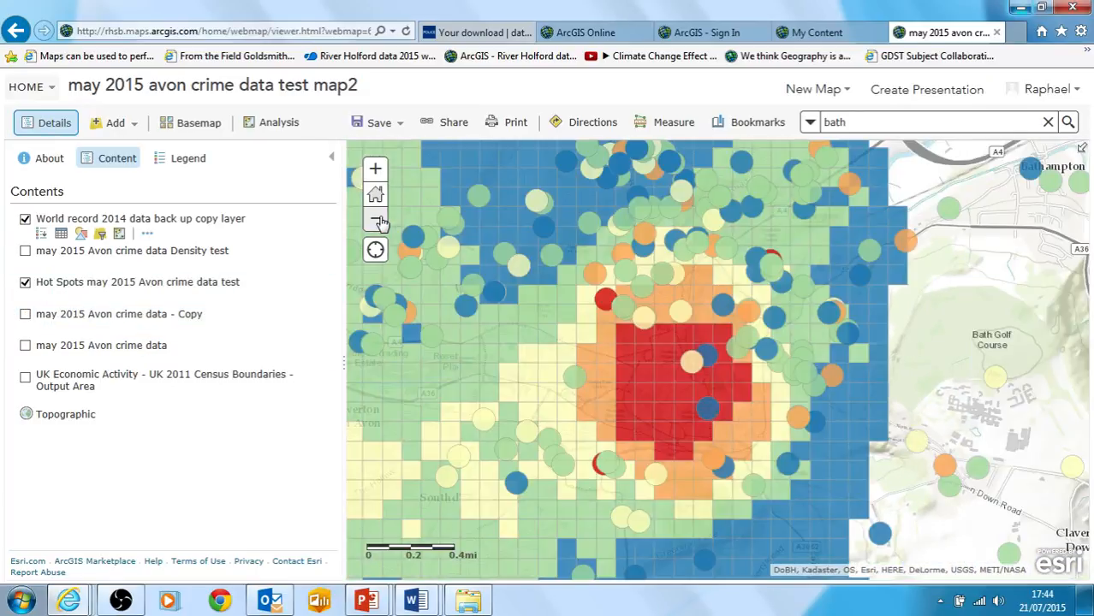
click(377, 219)
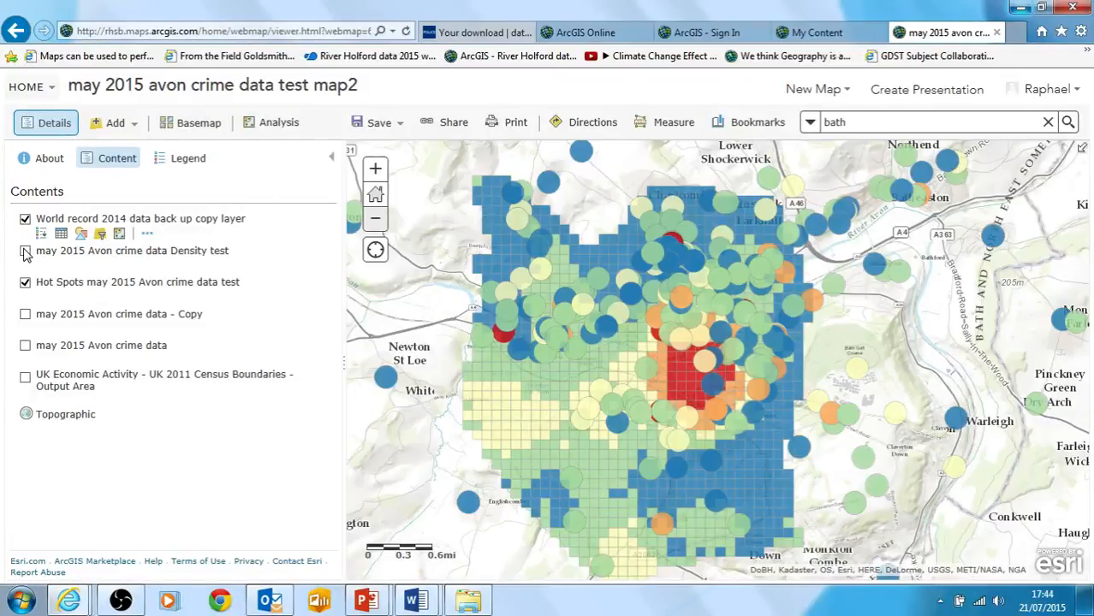
Show the may 2015 Avon crime data Density test layer, and turn the Hot Spots layer off and back on to compare
click(25, 252)
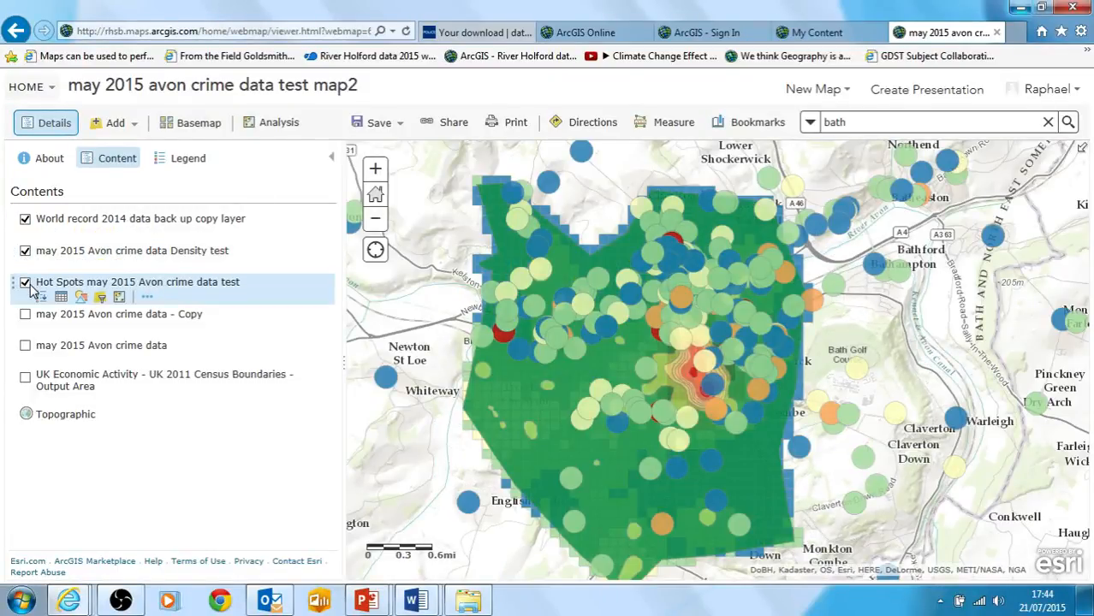
click(26, 284)
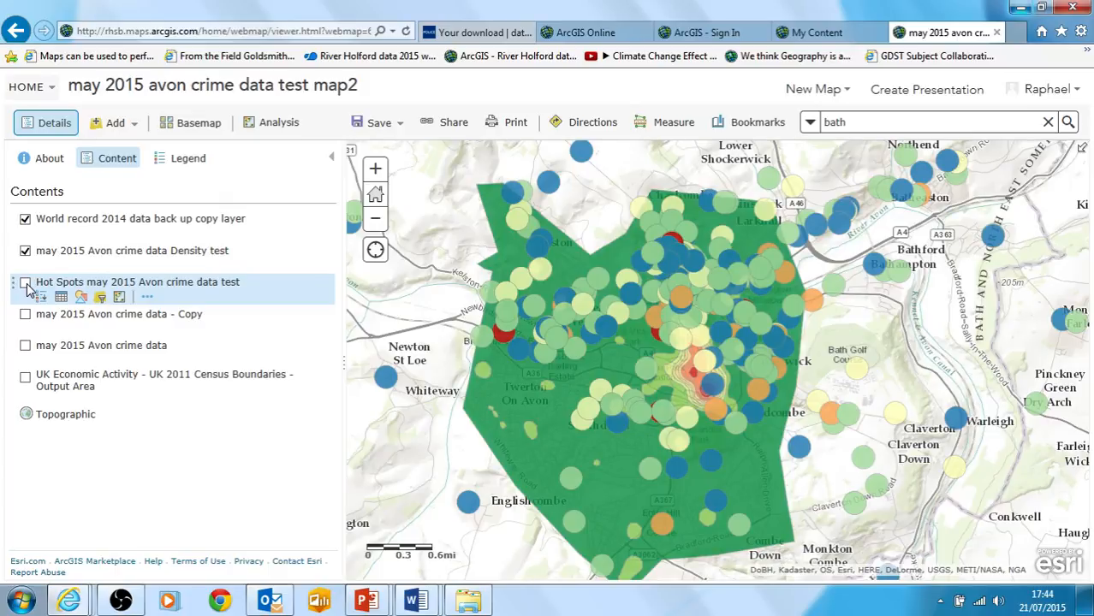
click(26, 284)
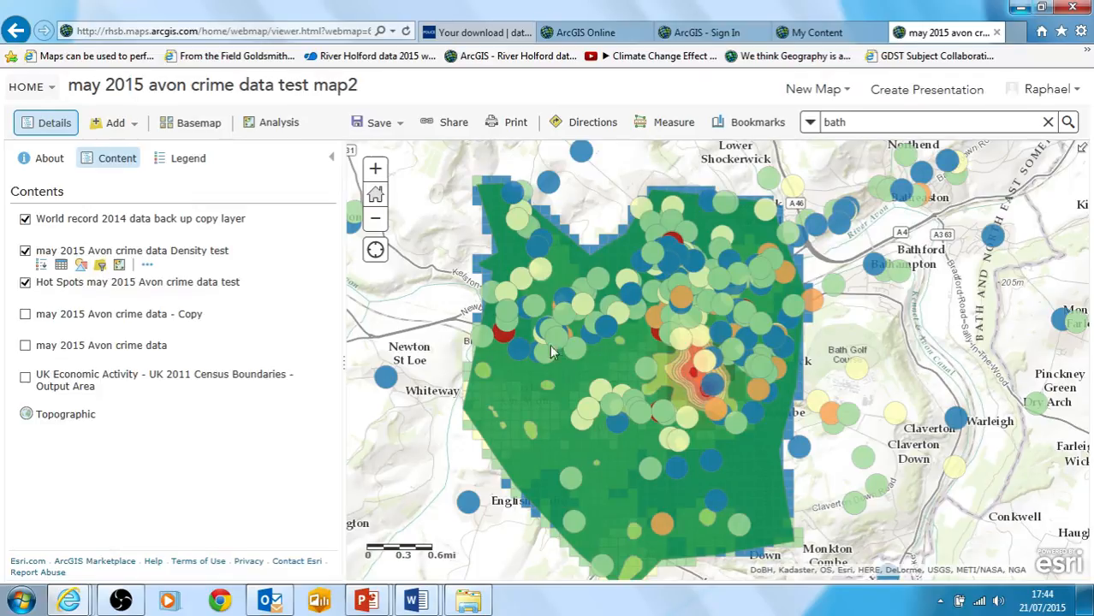
Search the map for "bristol" and examine the survey safety ratings across Bristol and eastward to the area around Bath
click(845, 92)
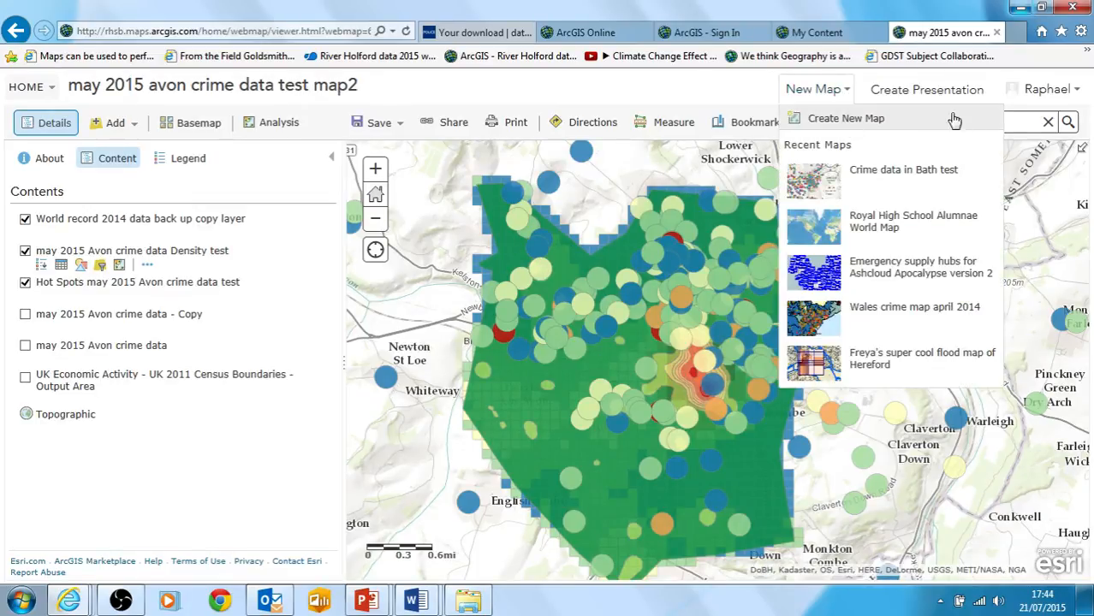
double_click(868, 123)
text(bristol)
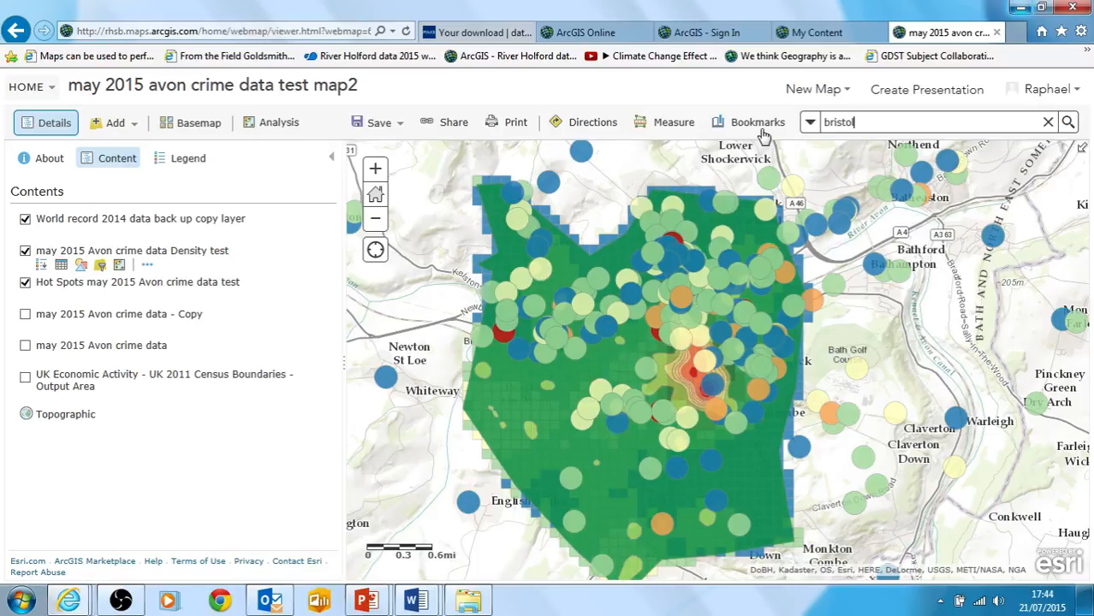
key(Return)
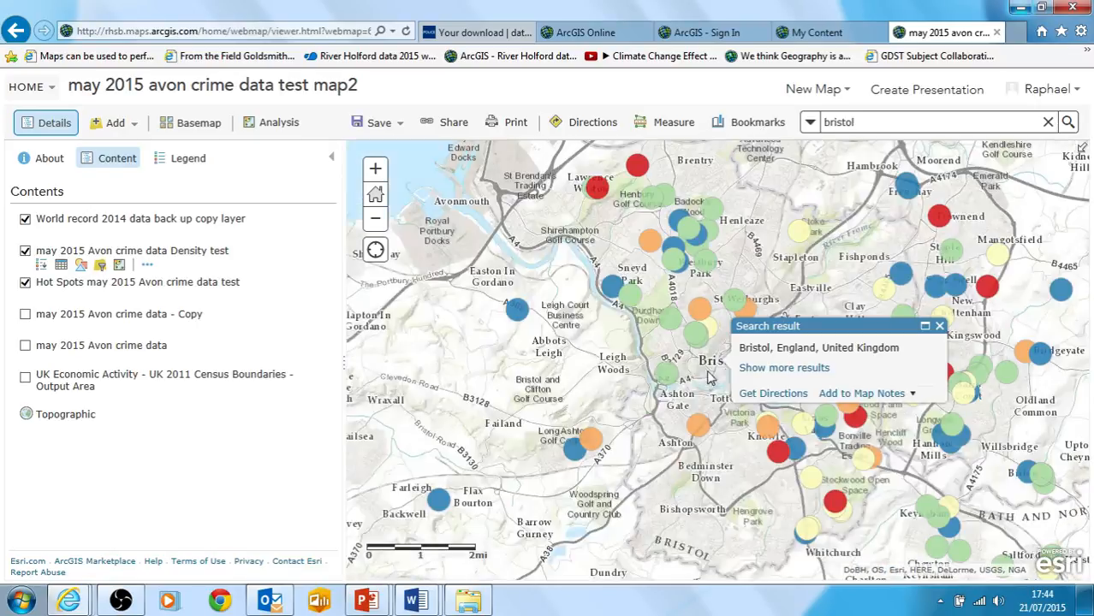
click(938, 327)
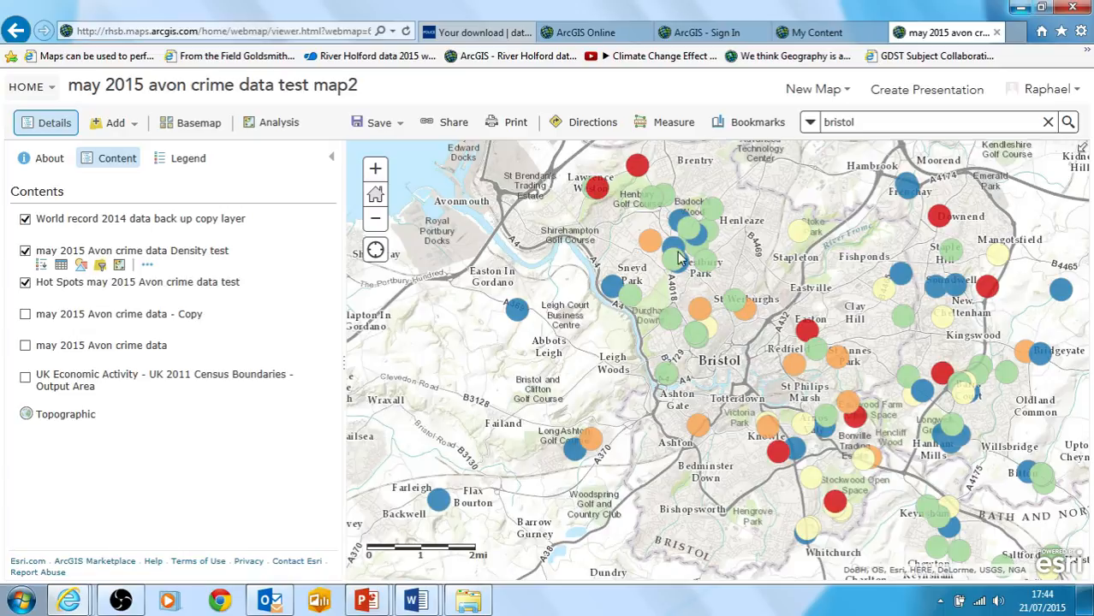
drag(681, 280, 676, 332)
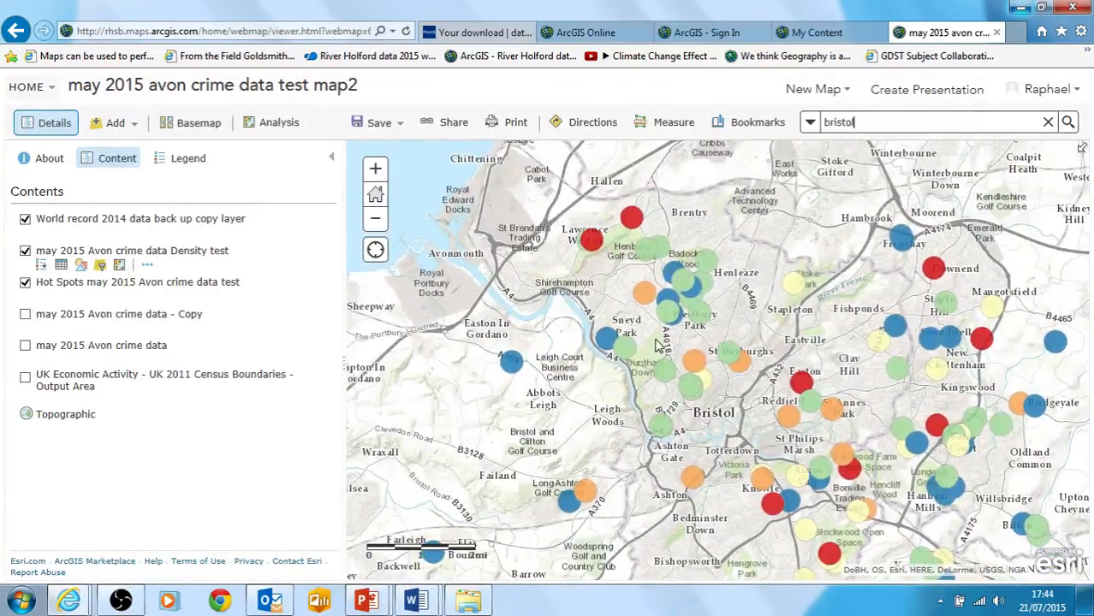
drag(595, 283, 507, 248)
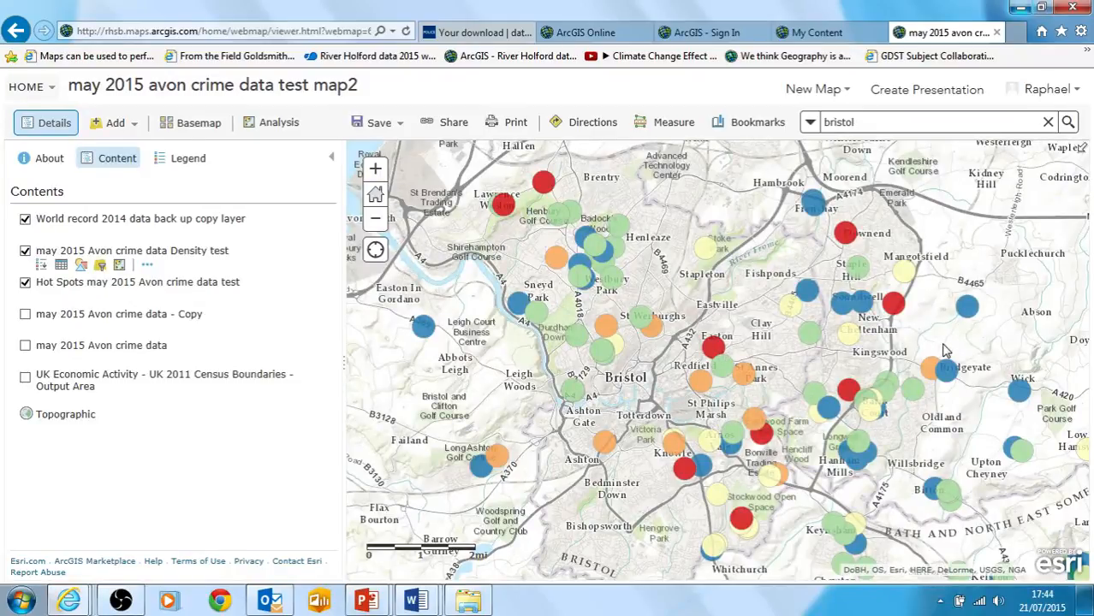
drag(935, 345, 234, 300)
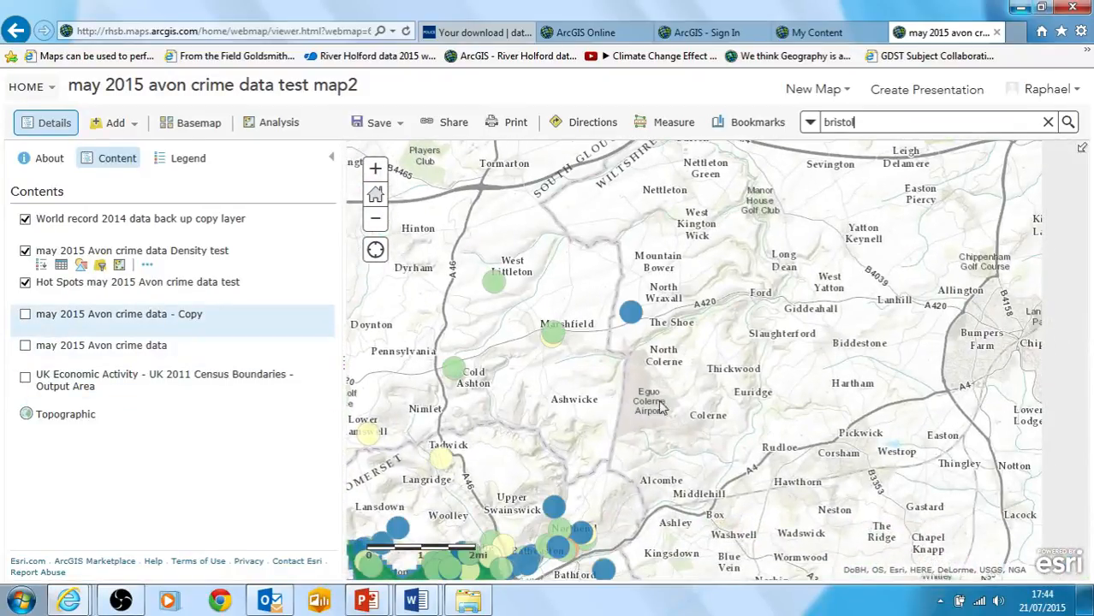
drag(772, 262, 804, 115)
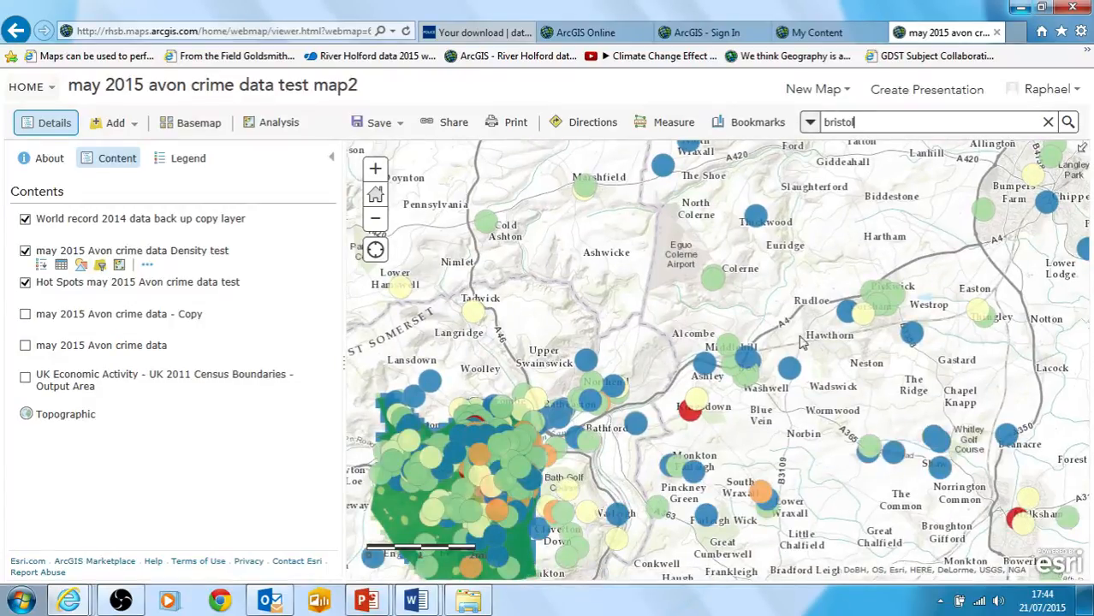
Around Bath, hide the World record, Density test and Hot Spots layers so only the may 2015 Avon crime data points are shown
drag(801, 333, 825, 297)
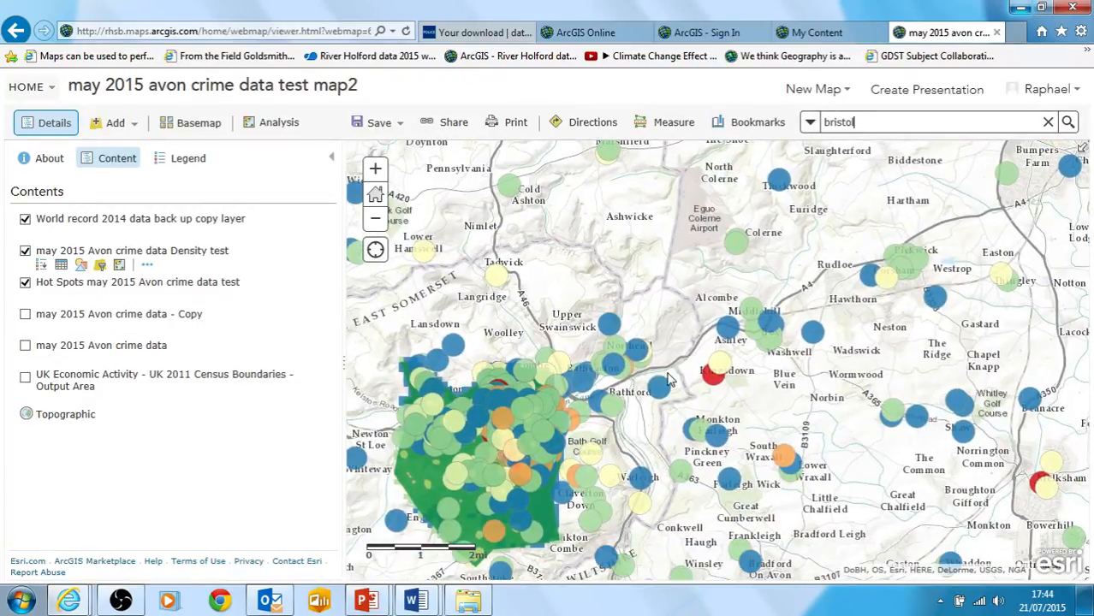
drag(644, 333, 802, 237)
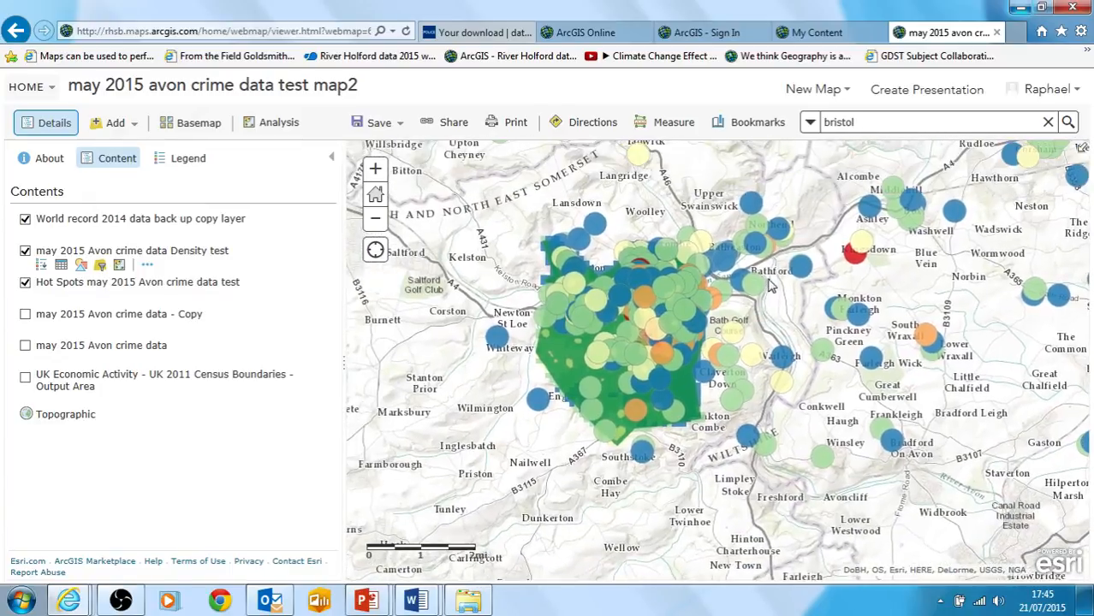
click(375, 168)
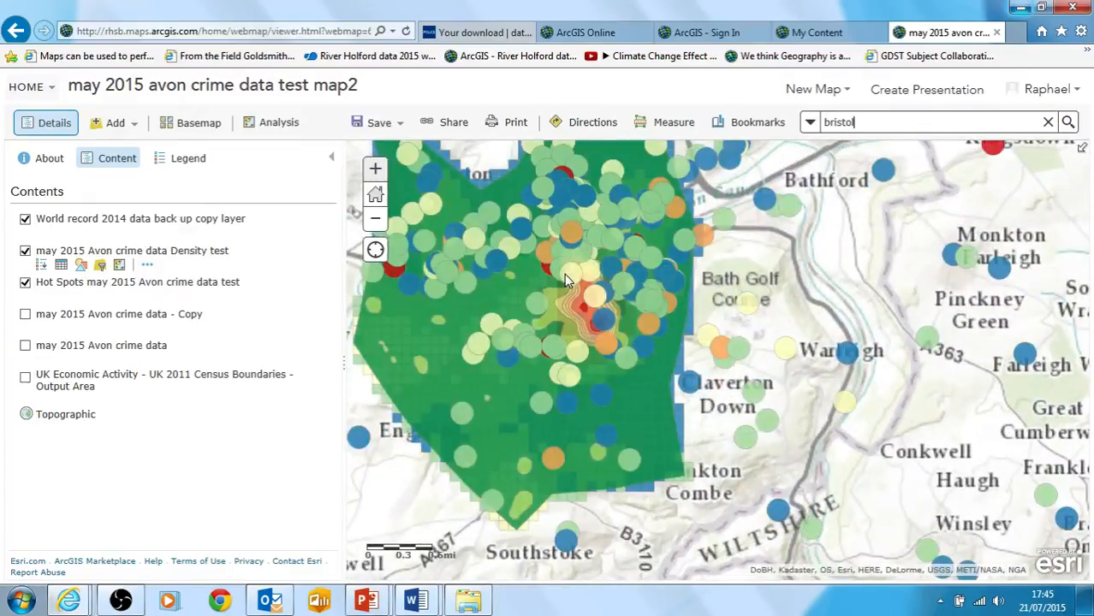
drag(564, 274, 682, 334)
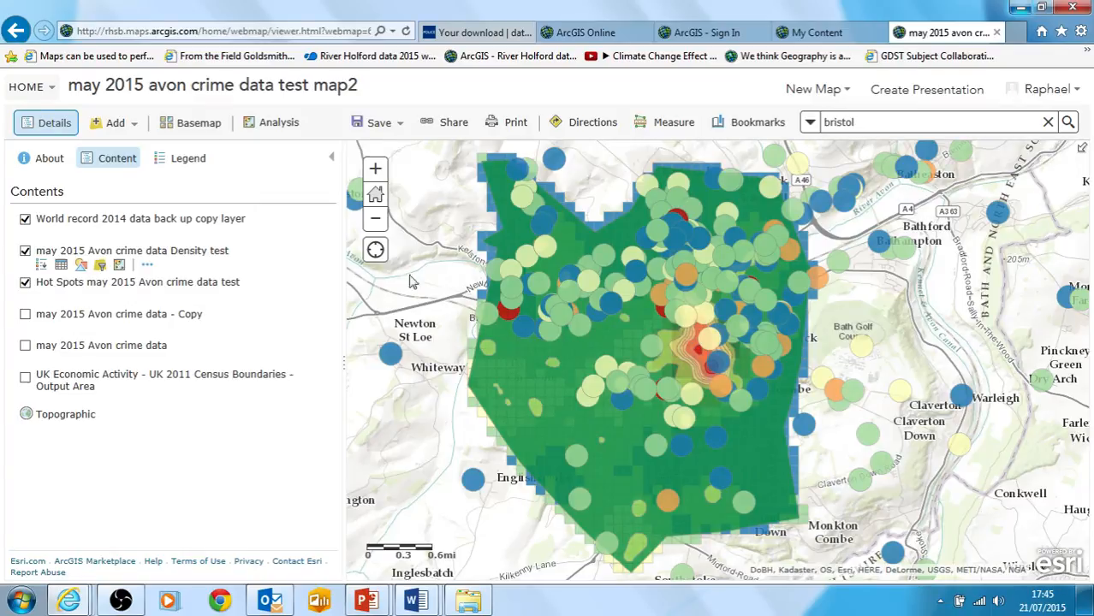
click(25, 220)
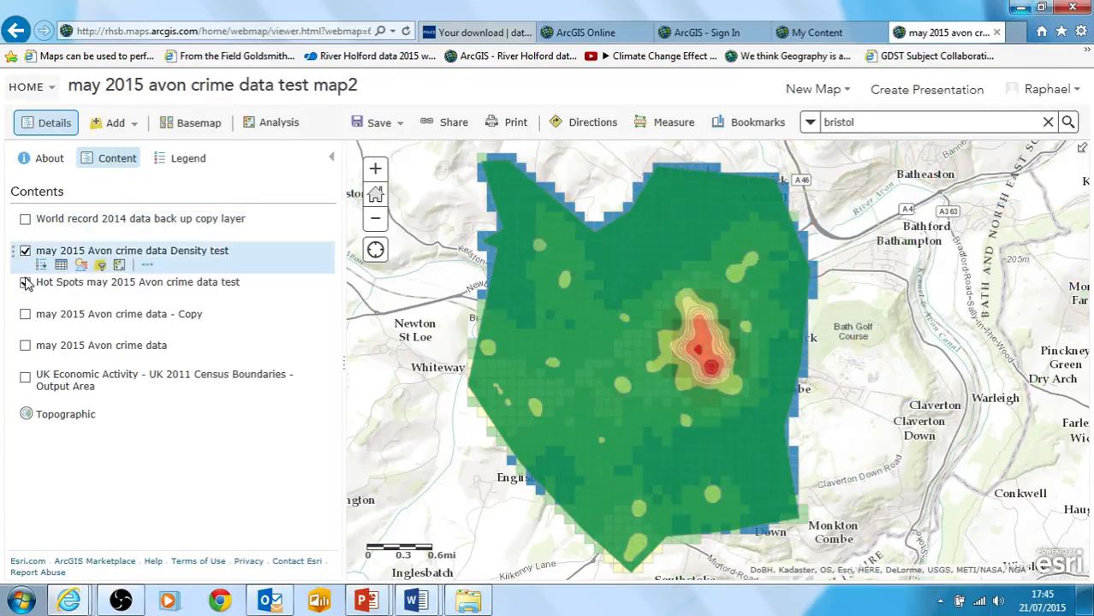
click(25, 345)
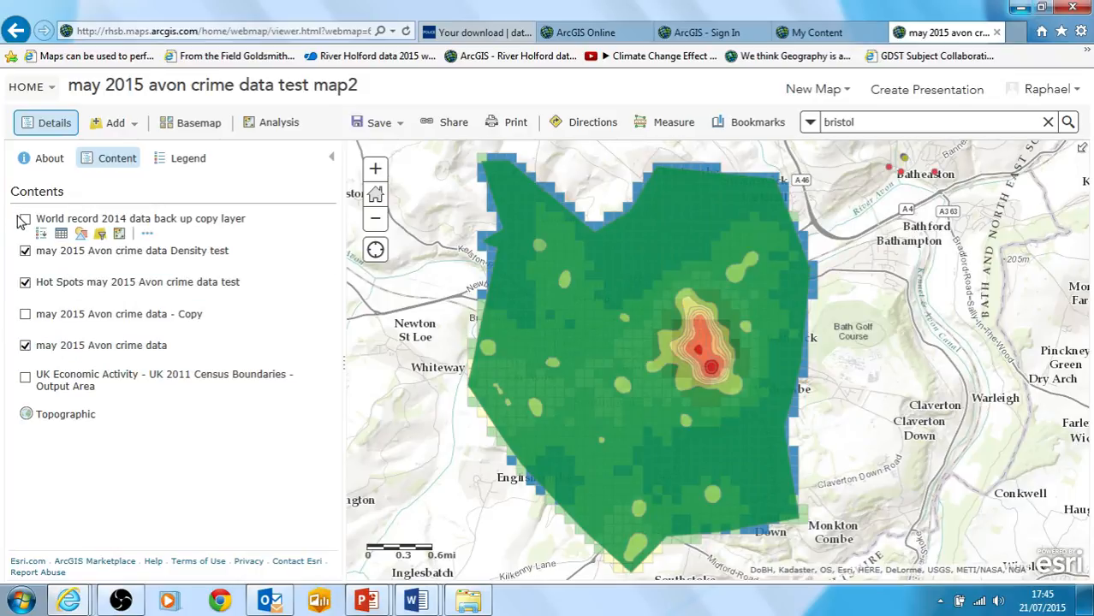
click(24, 251)
click(26, 284)
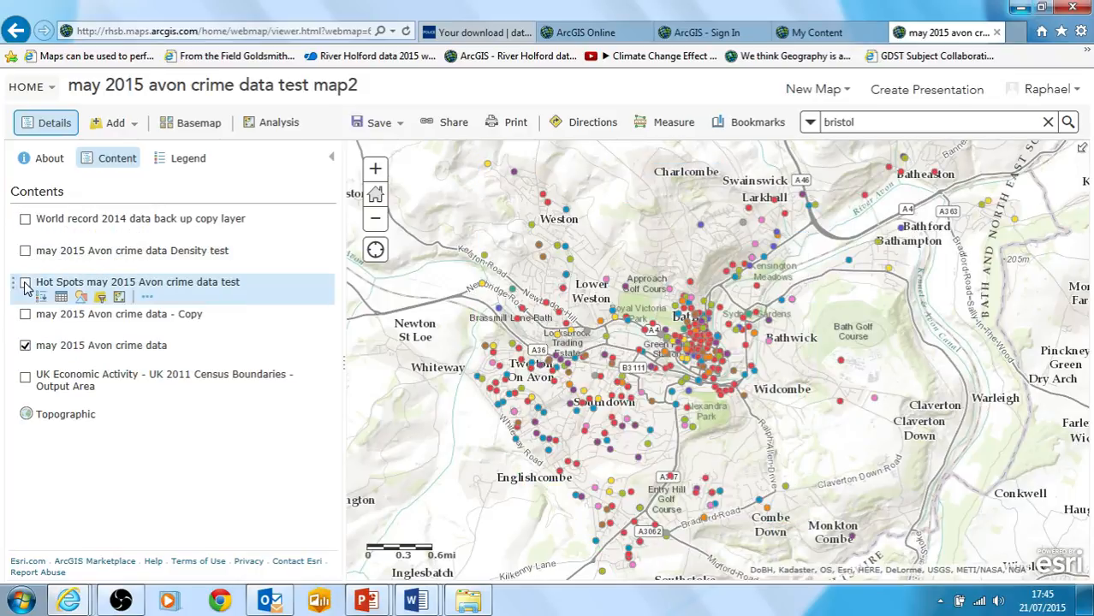
click(24, 284)
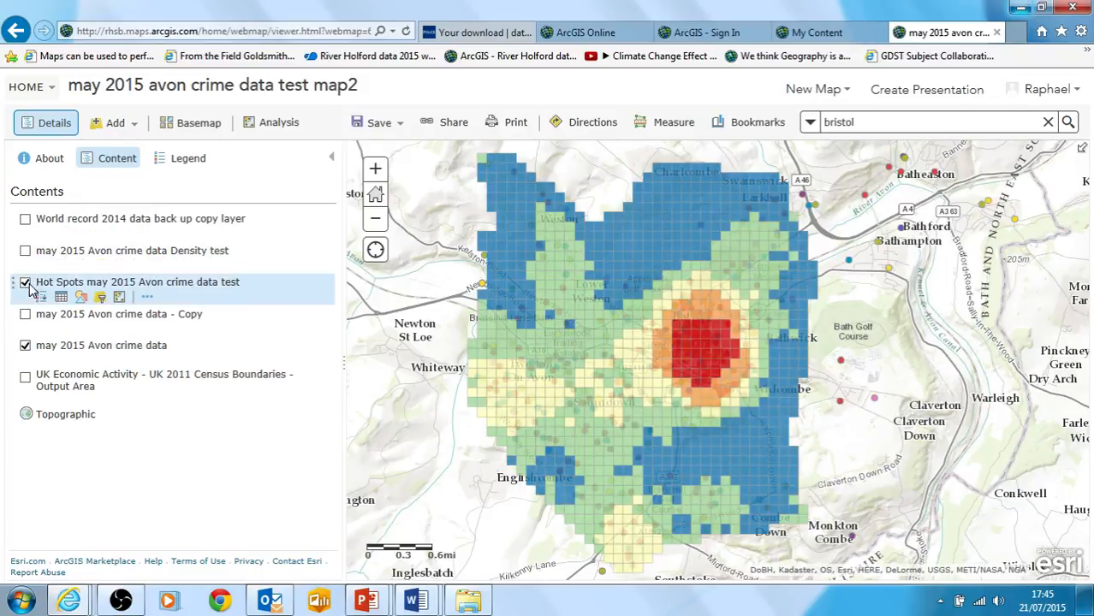
click(26, 284)
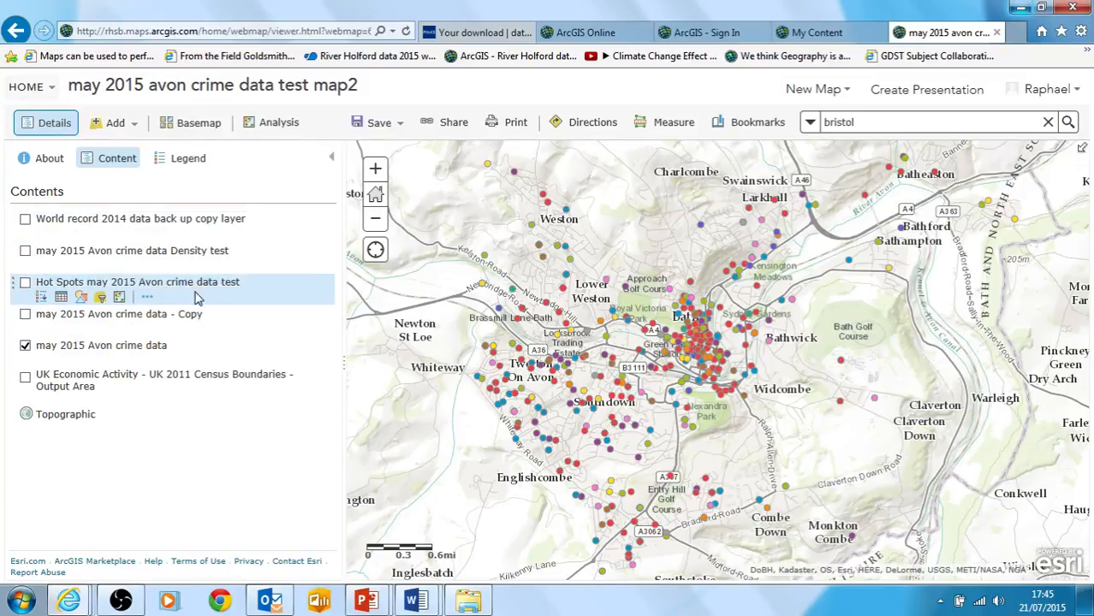
Search ArcGIS Online for layers matching "uk economic" within the map area
click(126, 130)
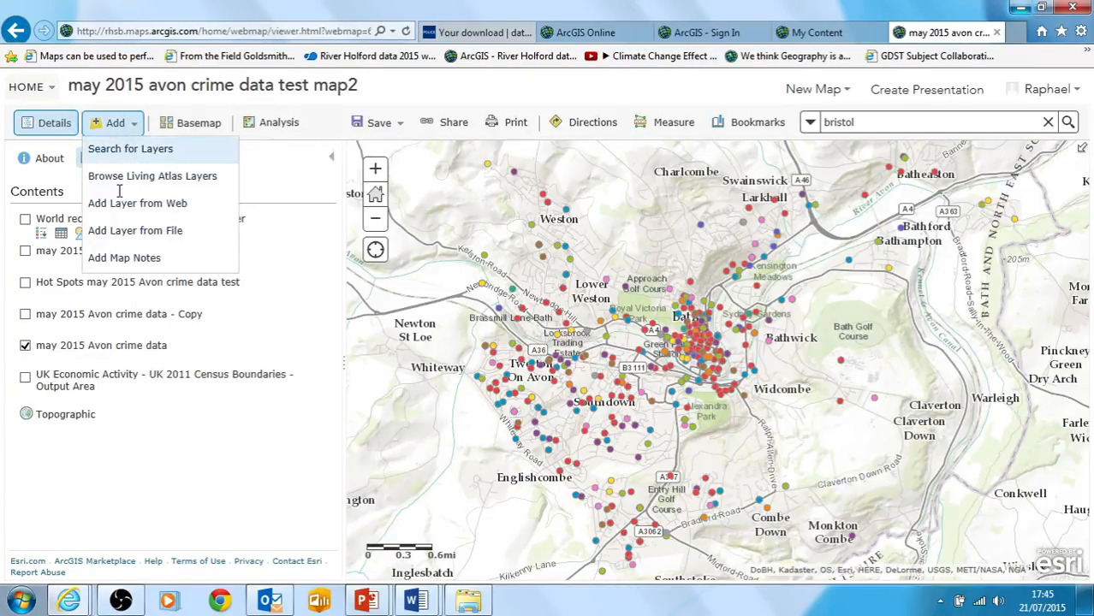
click(131, 151)
drag(132, 186, 9, 184)
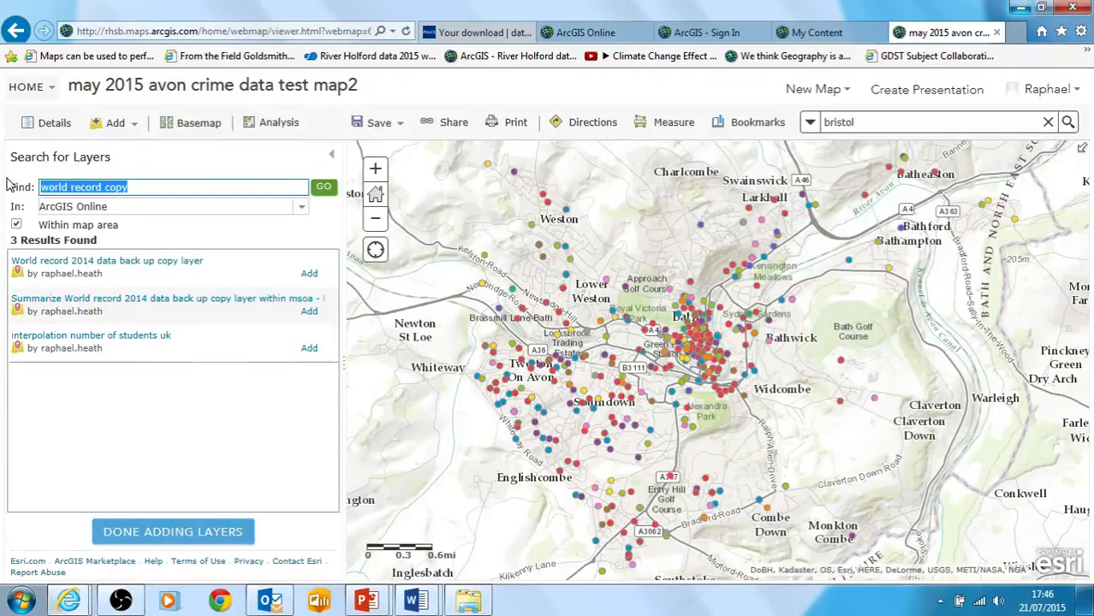
text(uk economic)
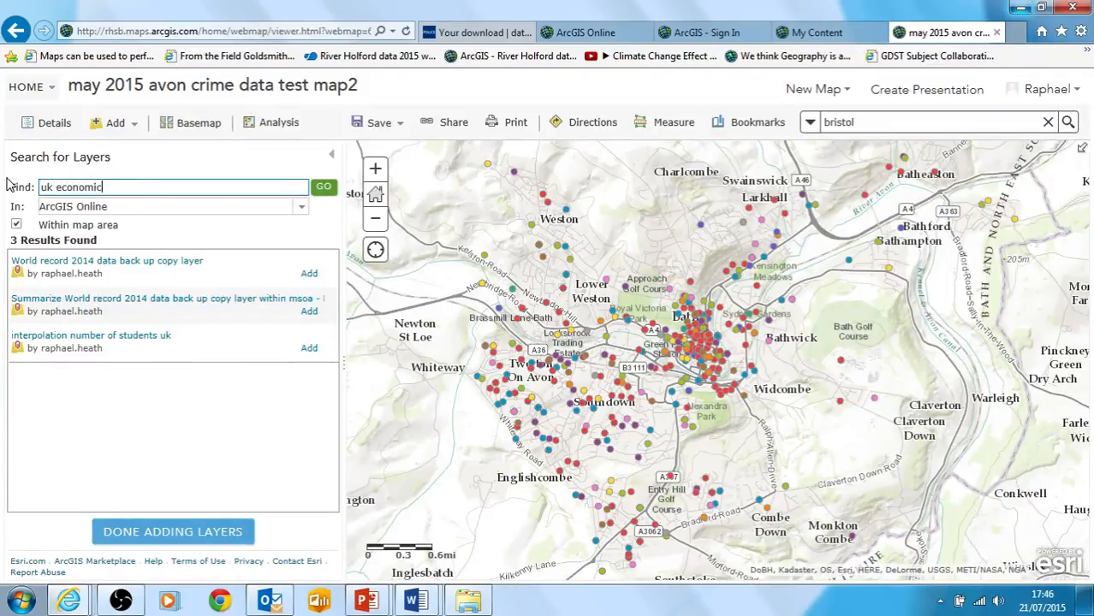
key(Return)
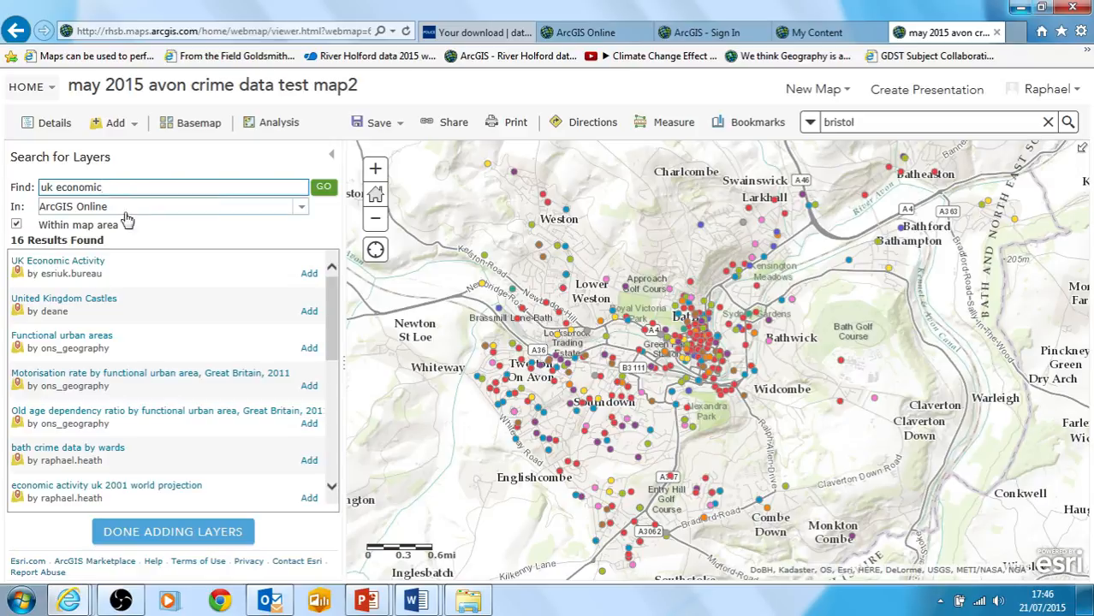
Check the "uk economic" search in My Organization, return the search scope to ArcGIS Online, and look through the listed layers
click(301, 213)
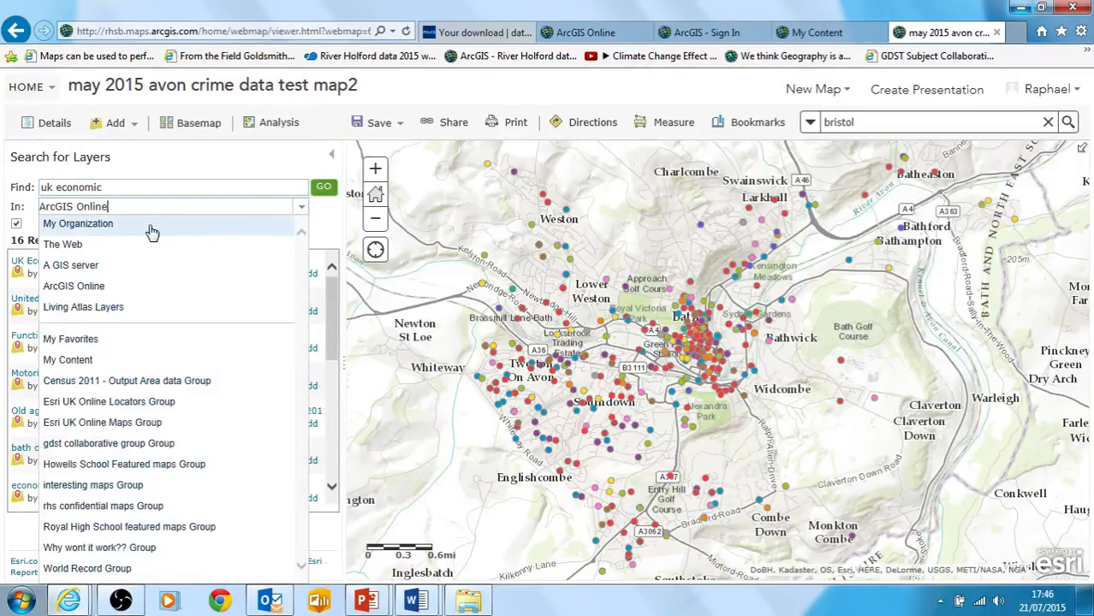
click(107, 228)
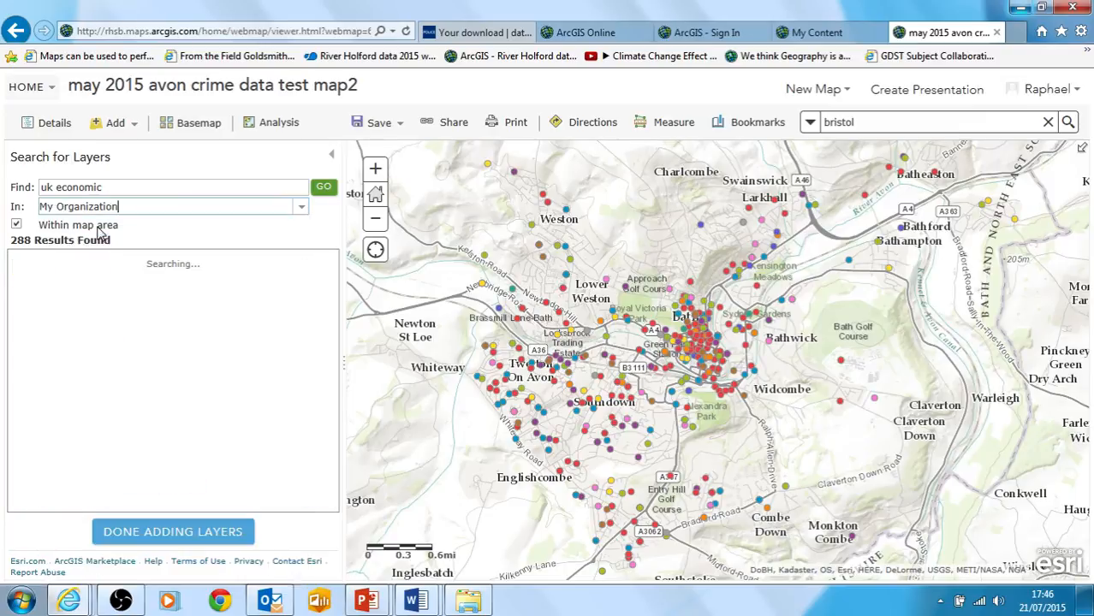
click(302, 213)
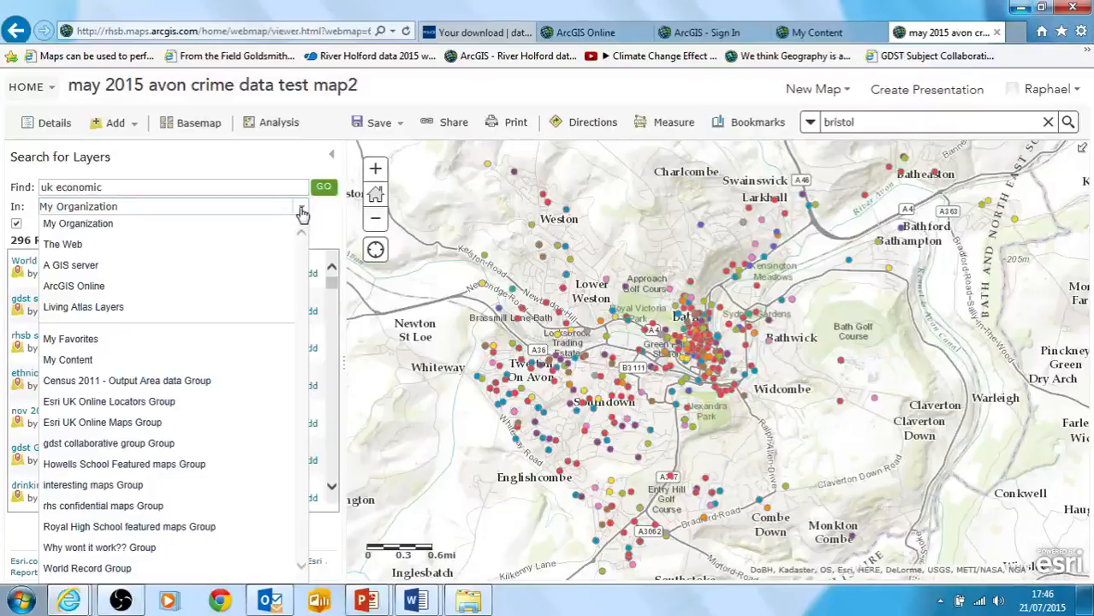
click(101, 287)
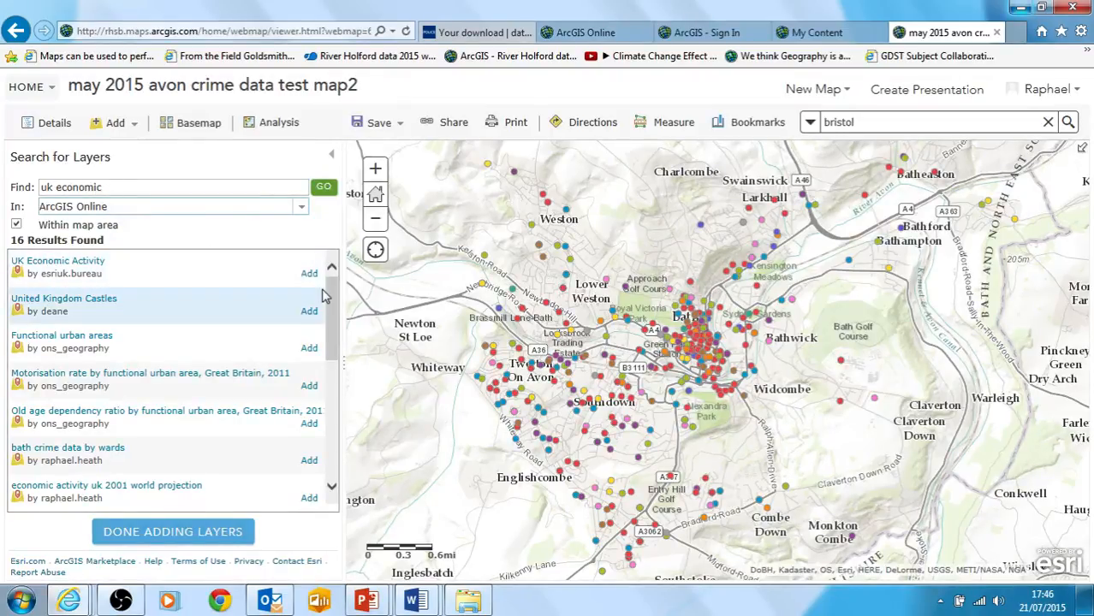
scroll(341, 300, down, 3)
scroll(318, 281, up, 3)
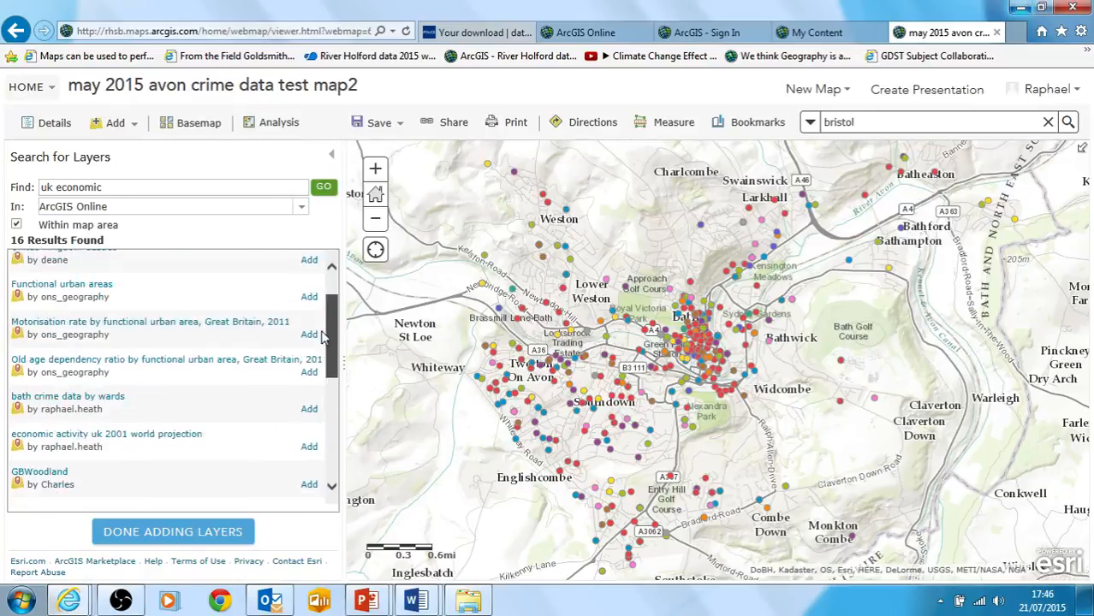
click(73, 207)
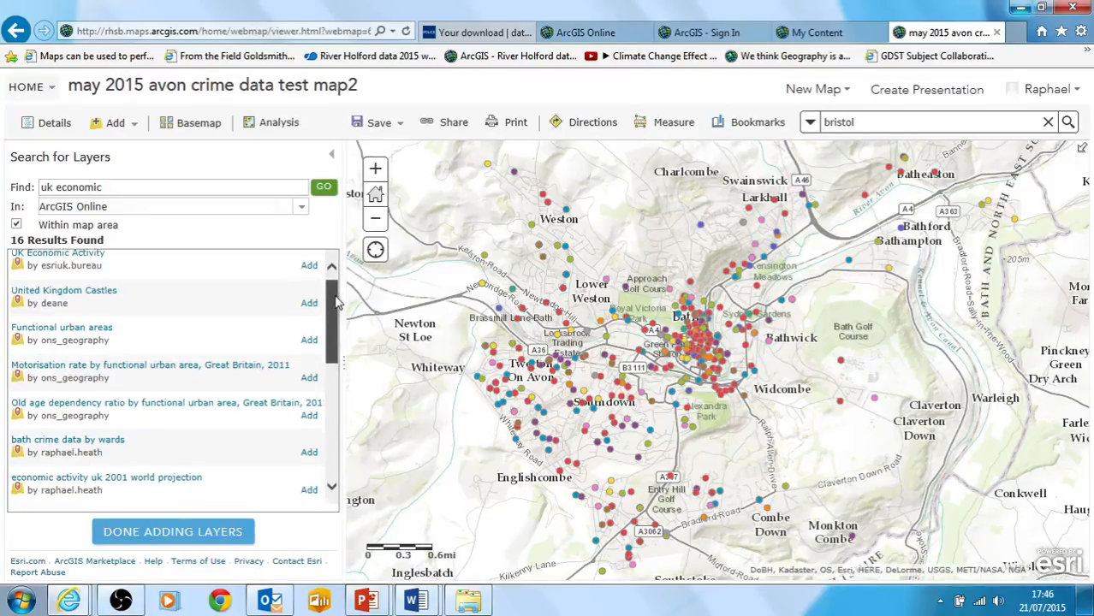
mouse_move(336, 297)
mouse_down()
mouse_move(349, 345)
mouse_move(332, 277)
mouse_up()
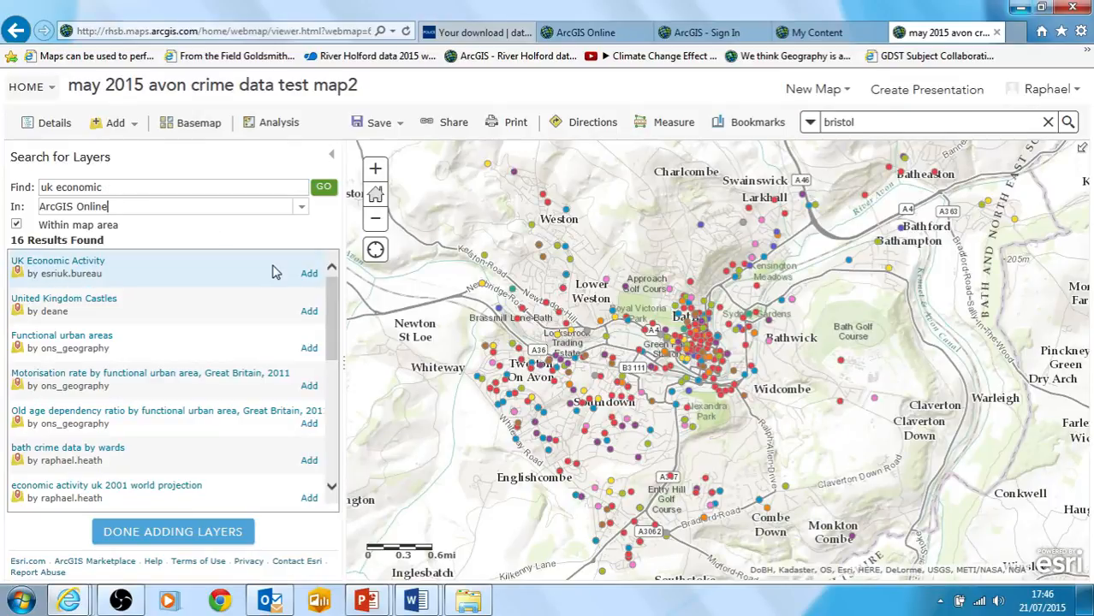
Search for "deprivation" layers, add Index of Multiple Deprivation 2010 for the South West to the map, and finish adding layers
triple_click(74, 186)
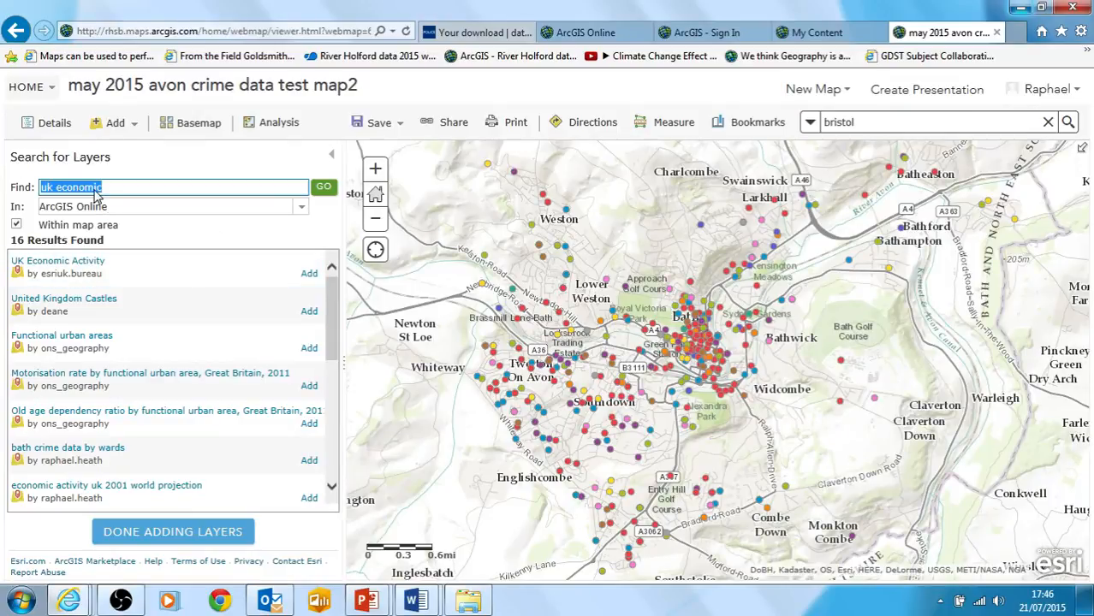
text(dr)
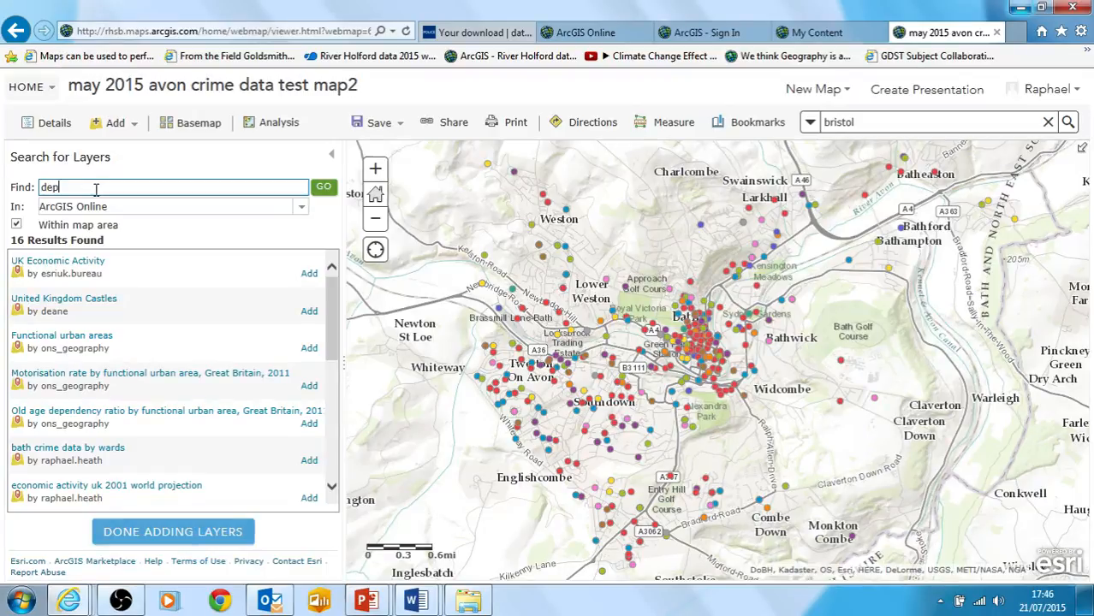
text(eprivation)
key(Return)
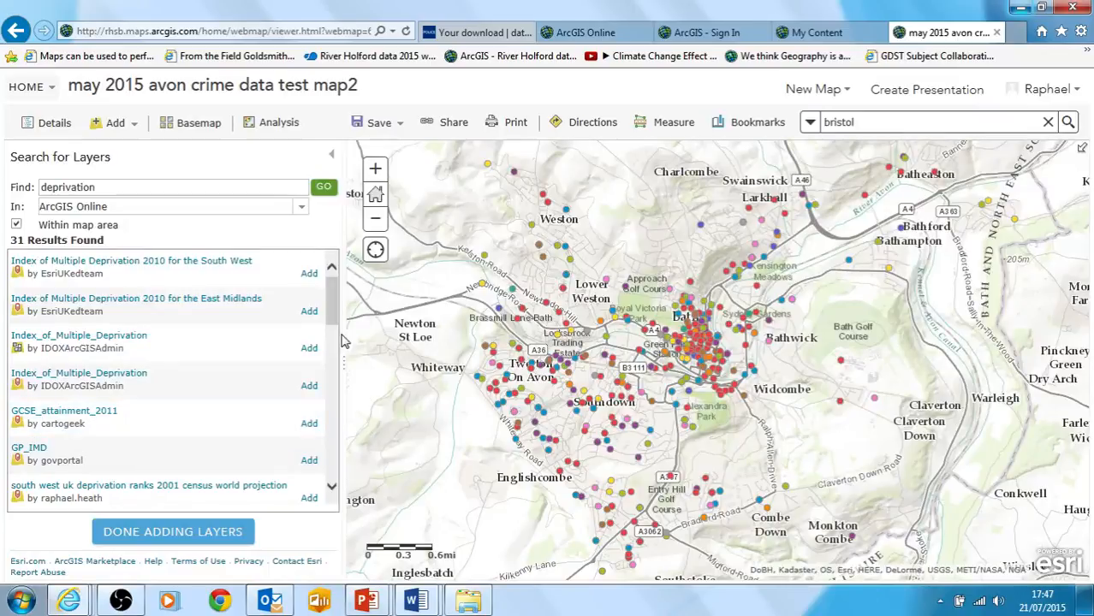
mouse_move(337, 321)
mouse_down()
mouse_move(337, 351)
mouse_move(336, 315)
mouse_up()
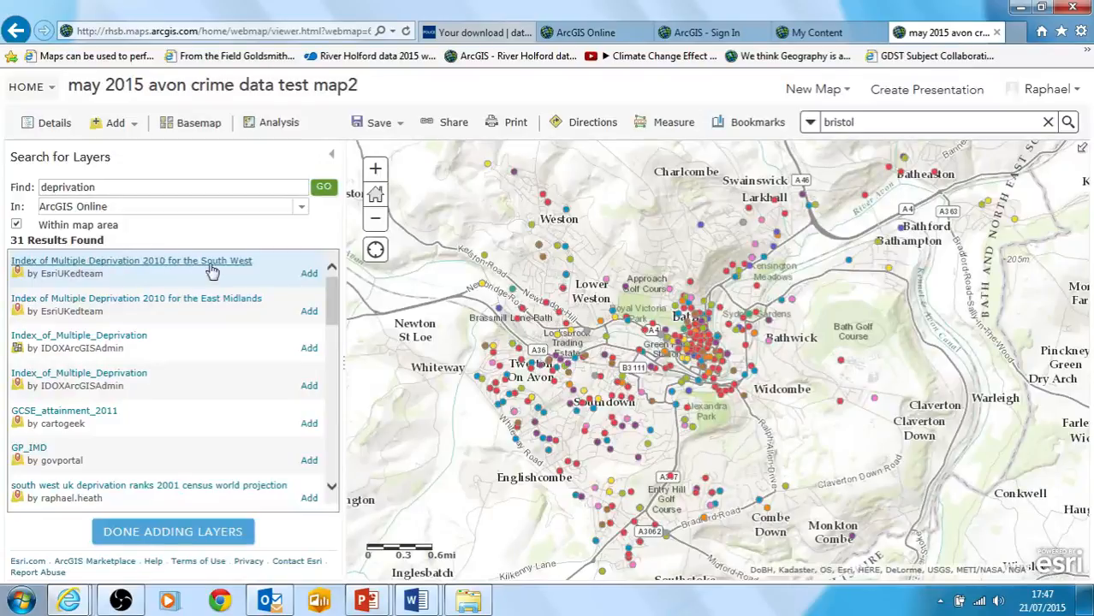
click(309, 276)
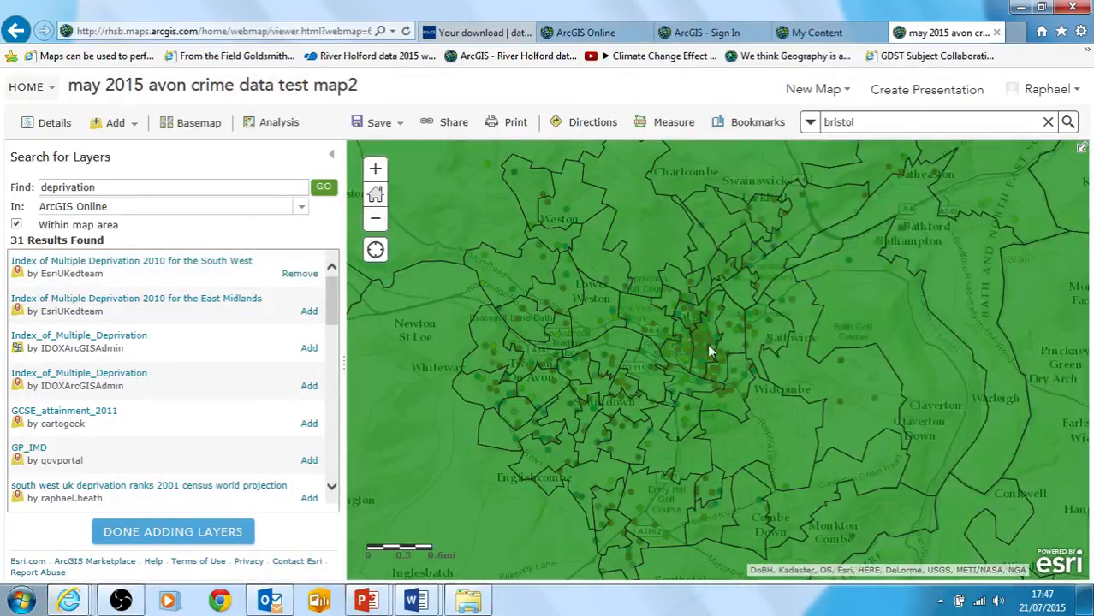
click(176, 534)
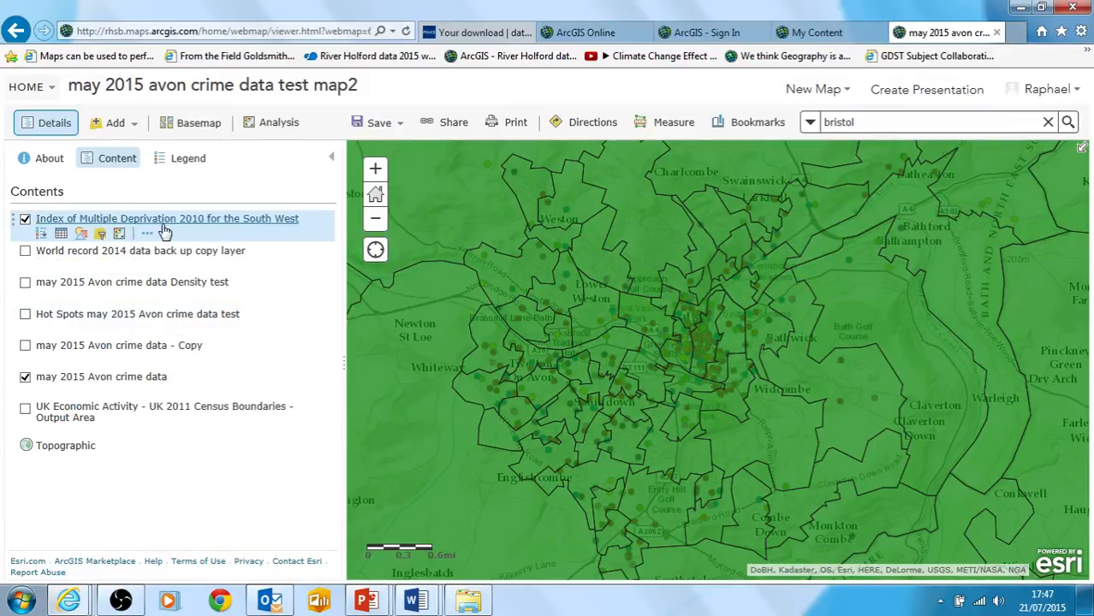
Inspect the attributes of the deprivation area just west of Charlcombe, examining its Index of Multiple Deprivation rank
click(25, 378)
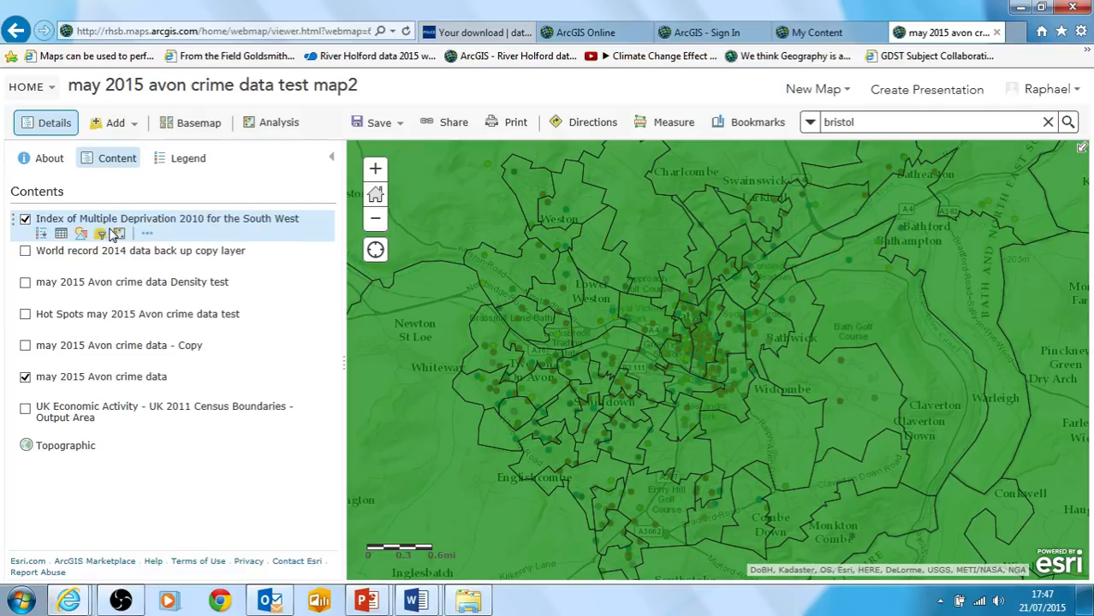
click(646, 241)
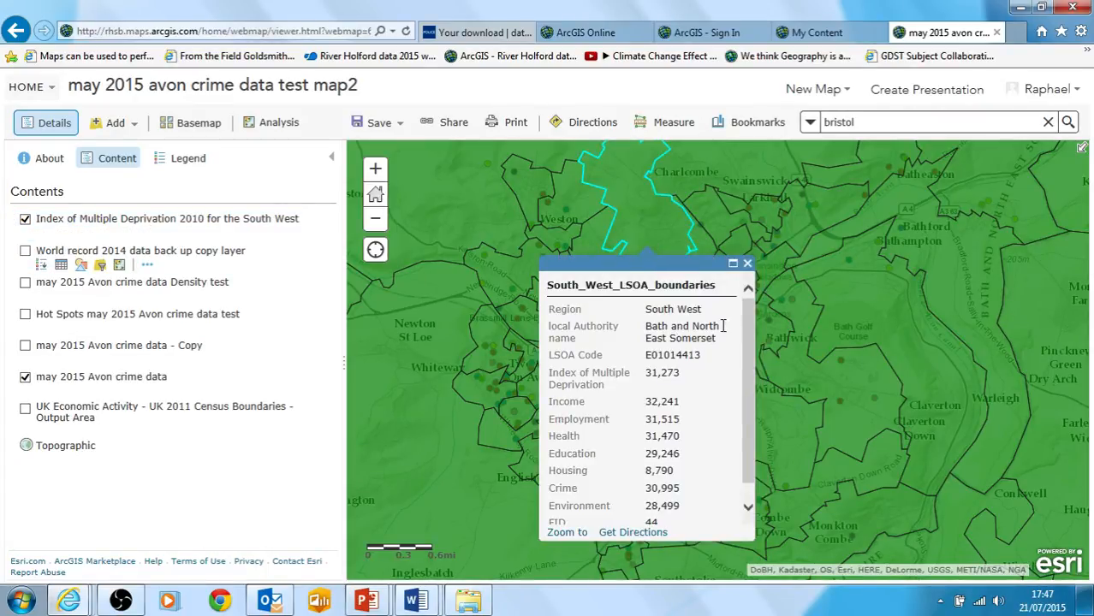
scroll(745, 351, down, 1)
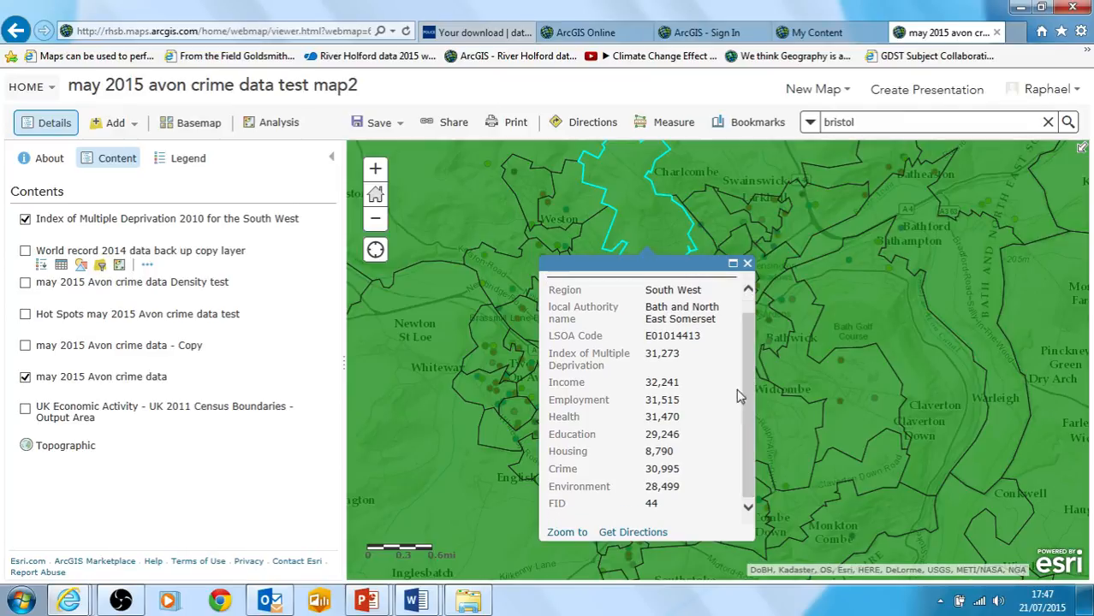
double_click(650, 358)
click(656, 360)
drag(647, 354, 671, 356)
click(691, 360)
drag(648, 353, 677, 361)
drag(549, 353, 630, 369)
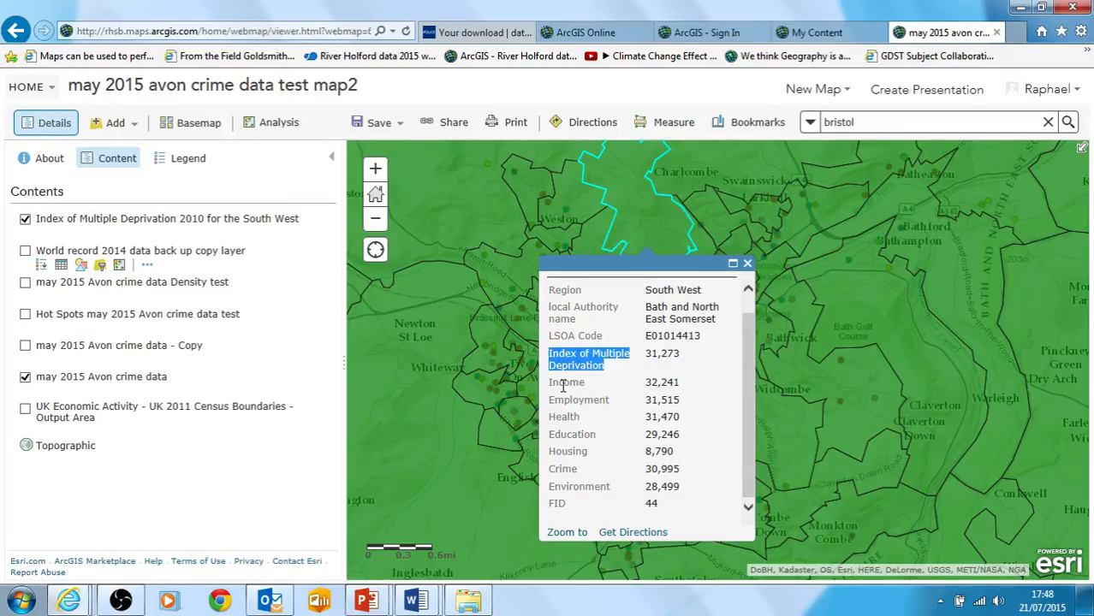
Examine the area's individual deprivation measures from Income to Environment, comparing the overall index with the Education and Crime ranks
drag(552, 382, 591, 486)
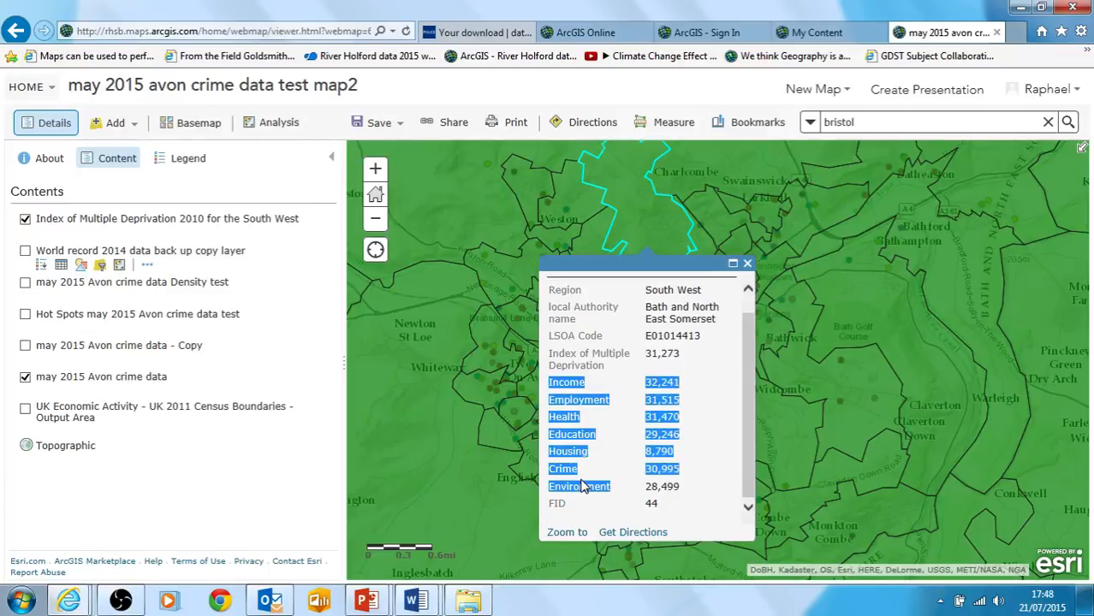
click(655, 356)
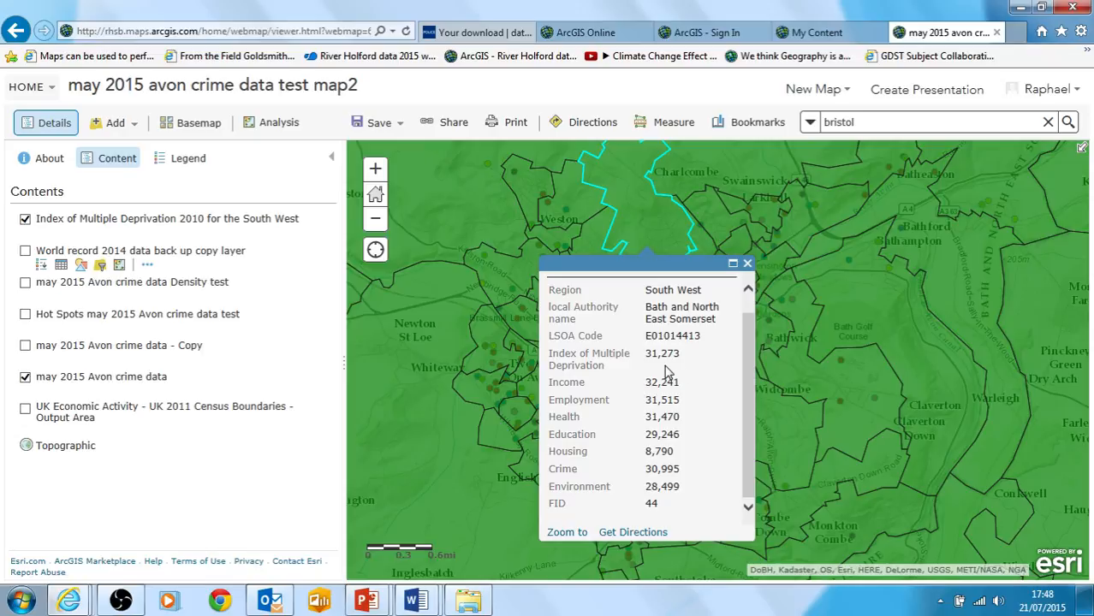
drag(647, 353, 679, 365)
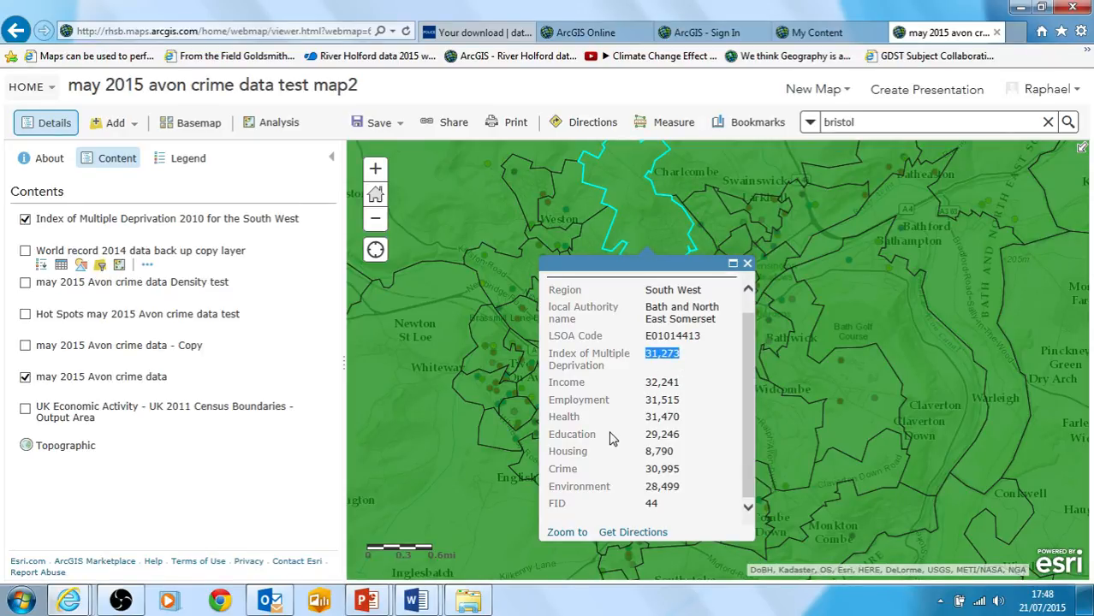
drag(647, 436, 683, 435)
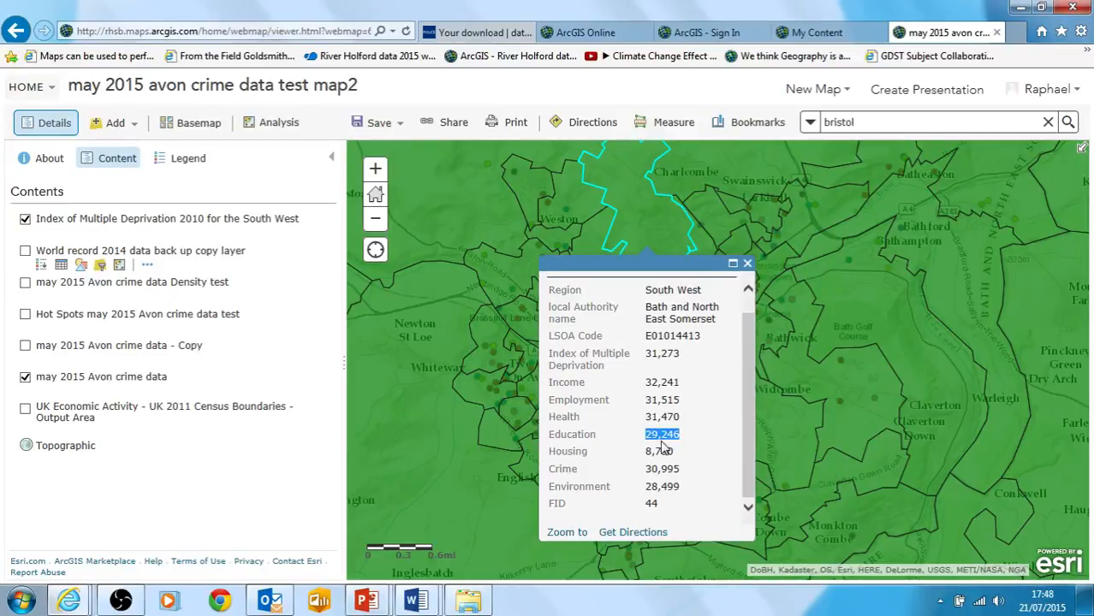
drag(646, 469, 692, 477)
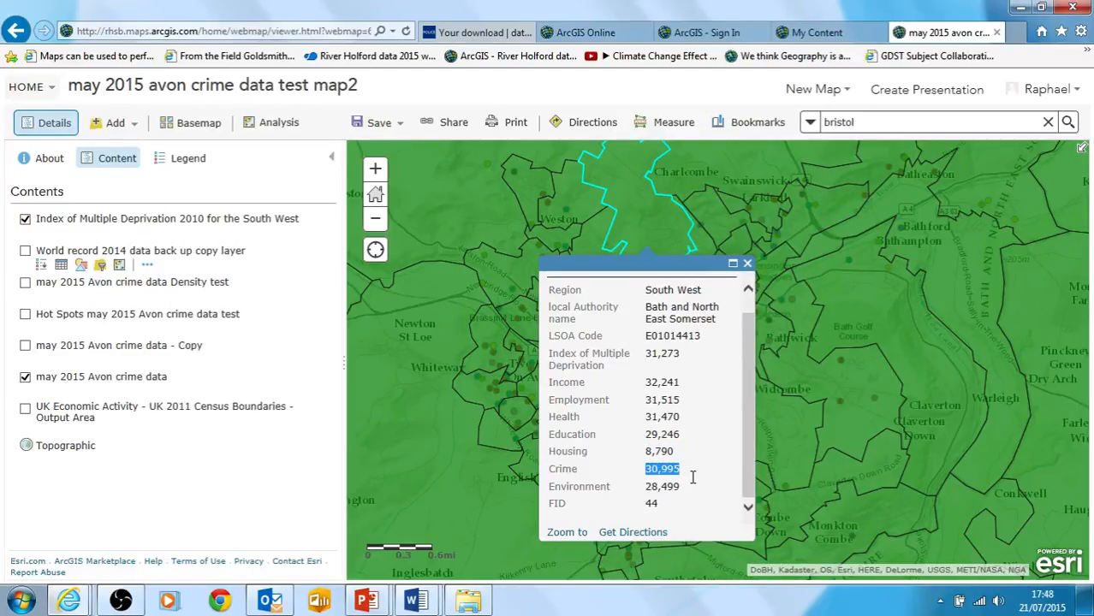
Review the selected area's deprivation attributes once more, including its Crime rank, and close its information window
click(655, 467)
drag(748, 420, 747, 411)
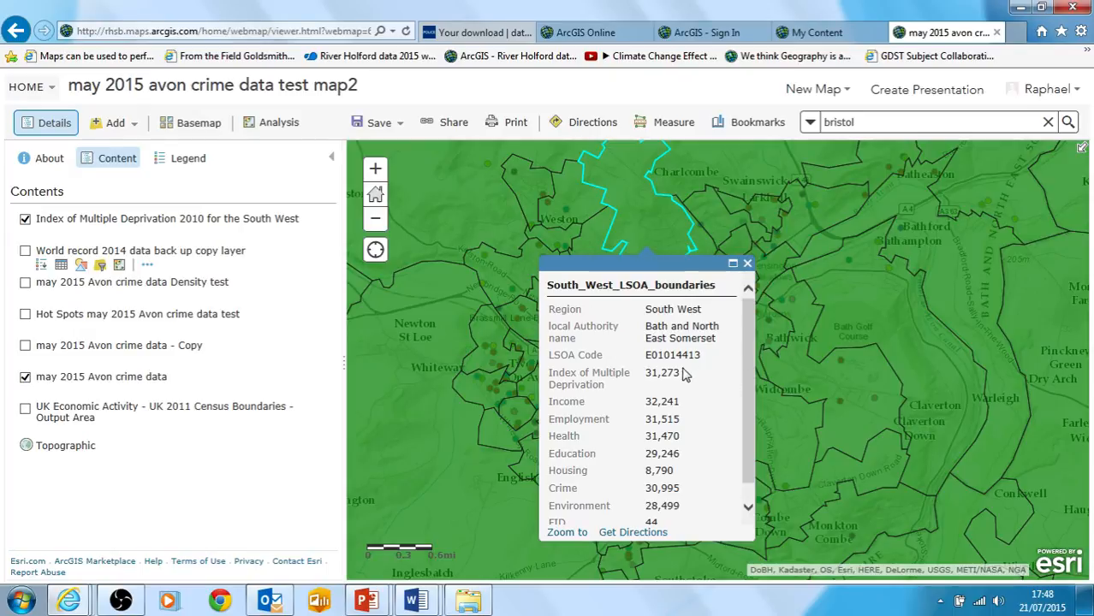
click(748, 265)
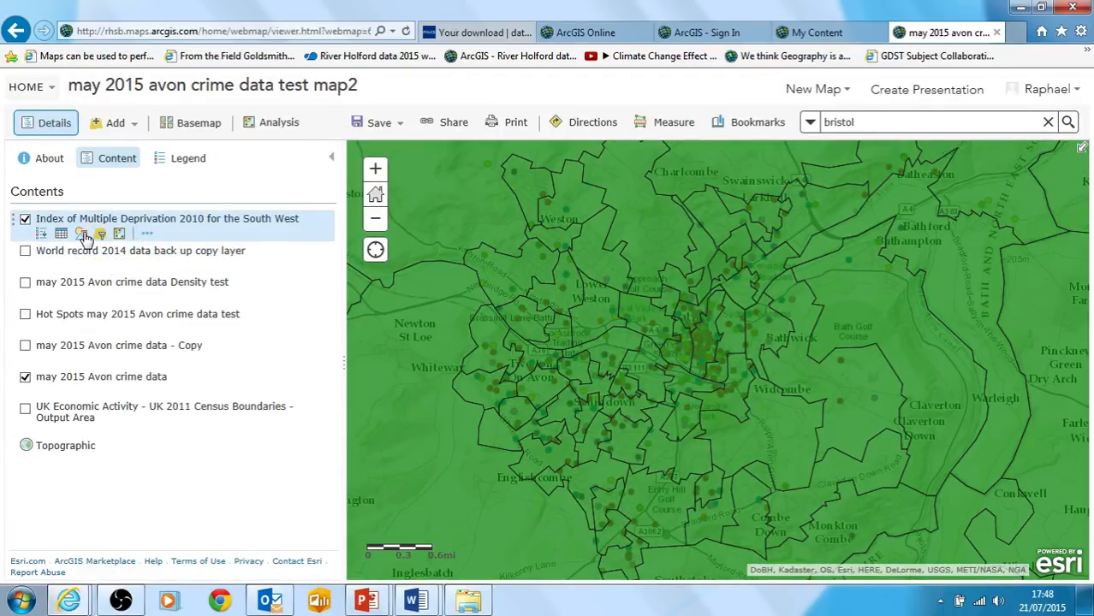
Style the Index of Multiple Deprivation 2010 for the South West layer by Income using Counts and Amounts (Color)
click(82, 234)
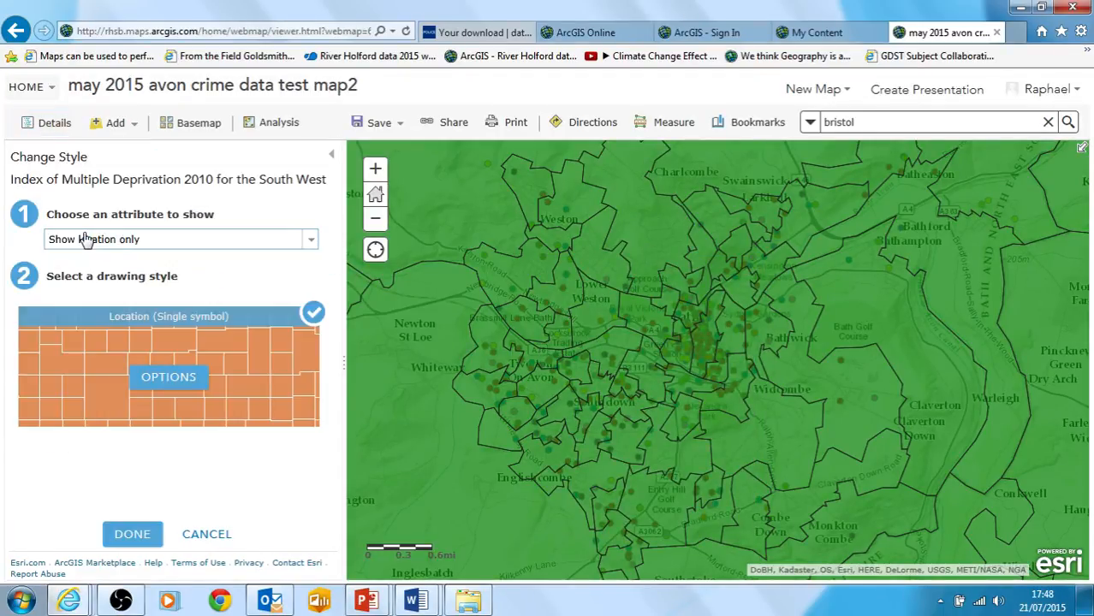
click(310, 240)
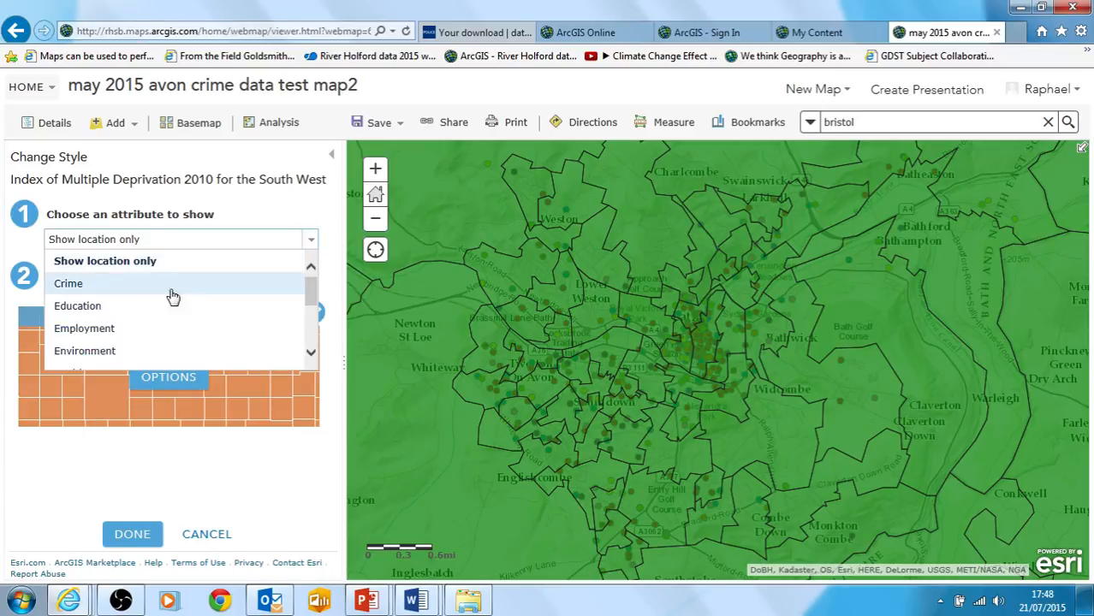
drag(310, 291, 306, 334)
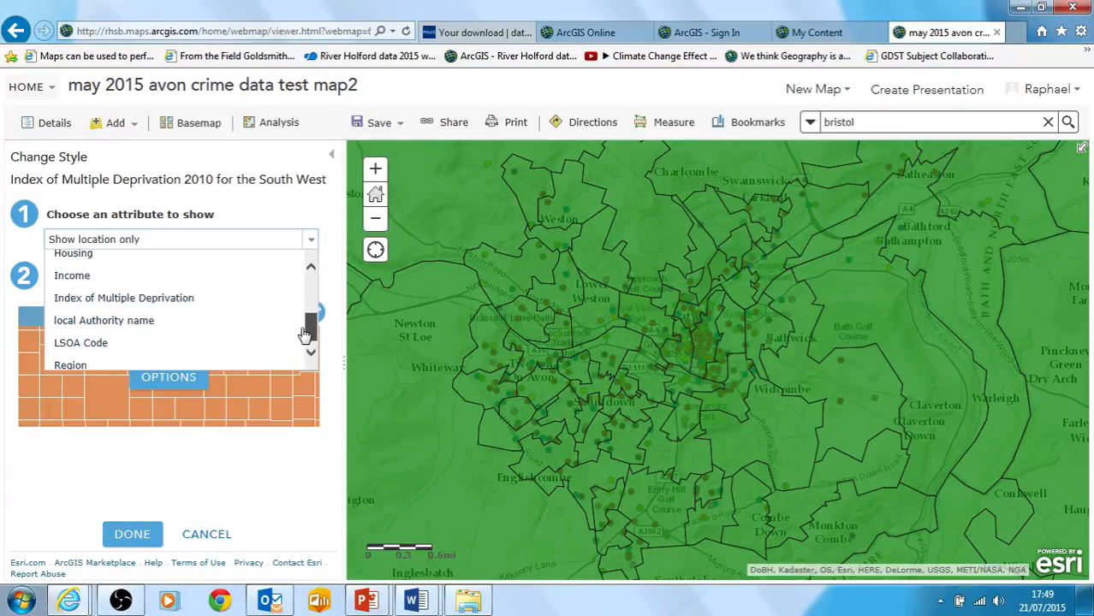
click(128, 283)
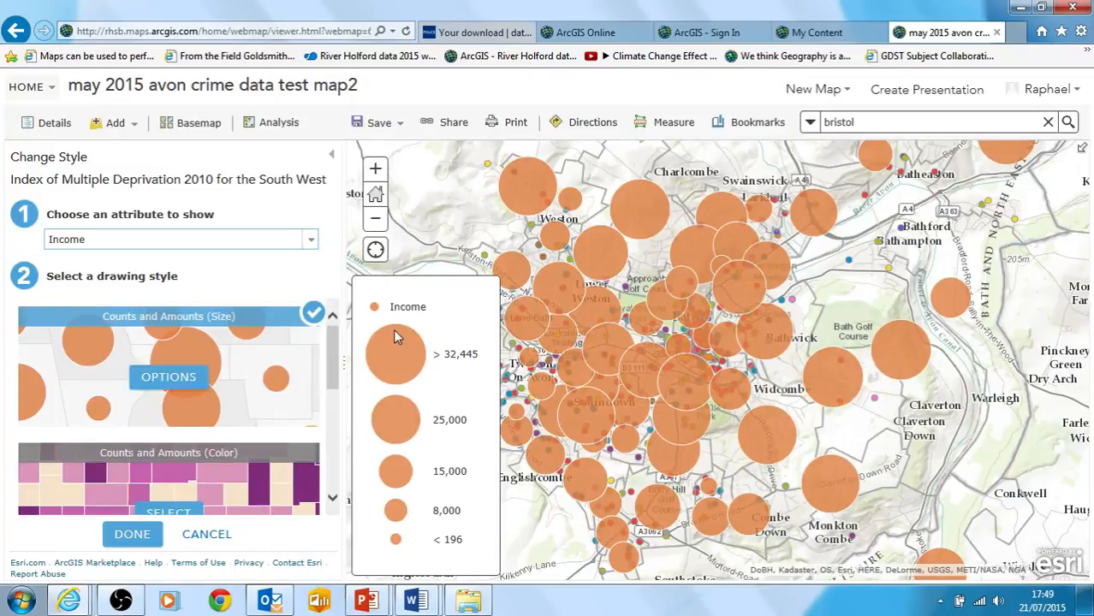
click(171, 488)
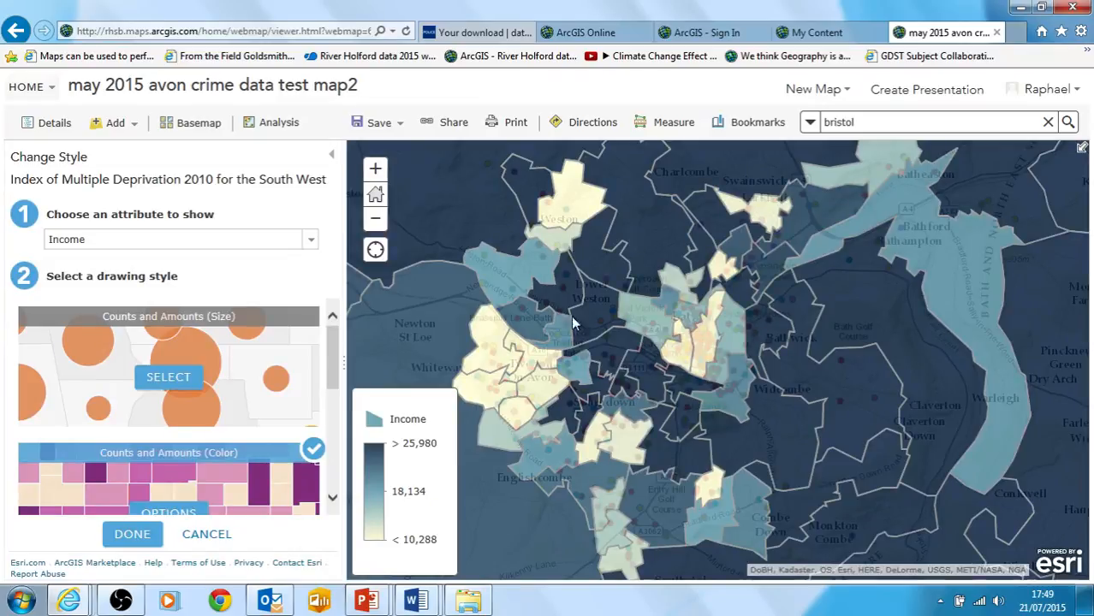
Classify the Income data into 5 classes in the color style's options
scroll(174, 519, down, 1)
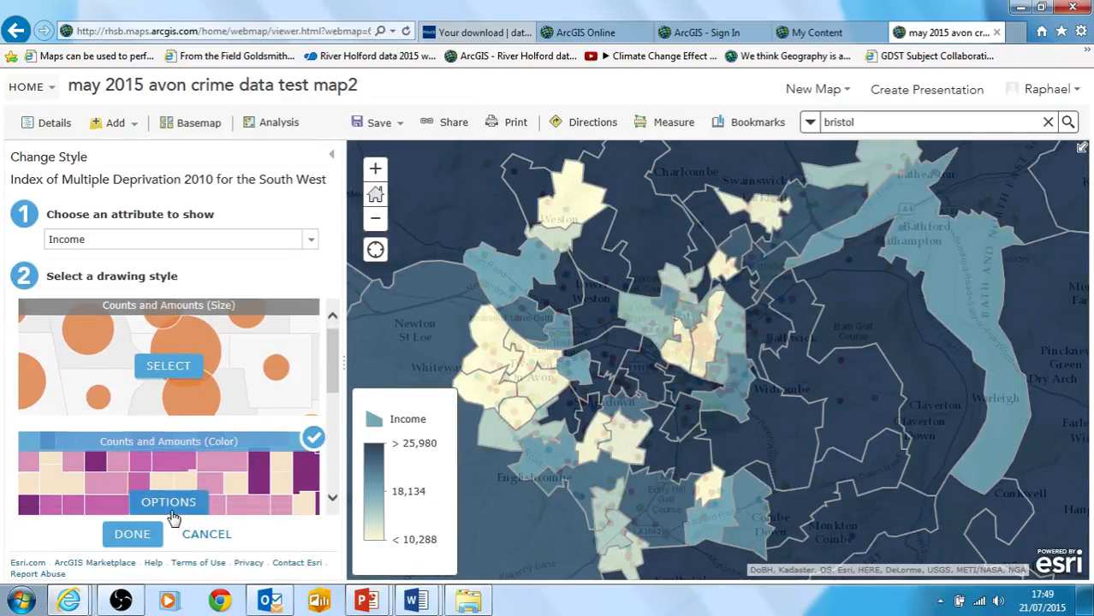
click(171, 514)
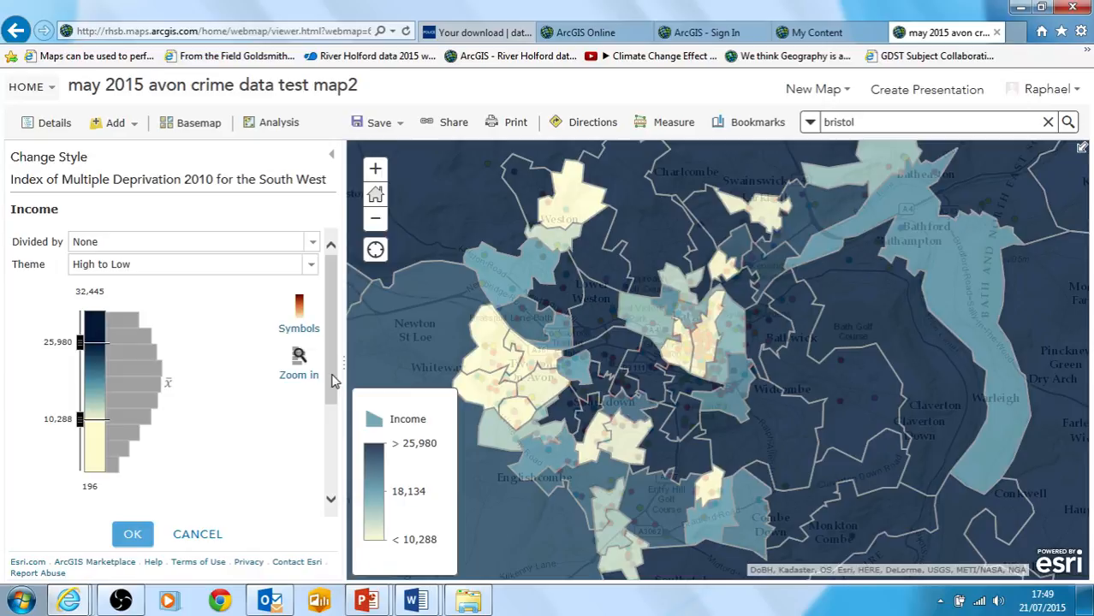
drag(335, 378, 360, 505)
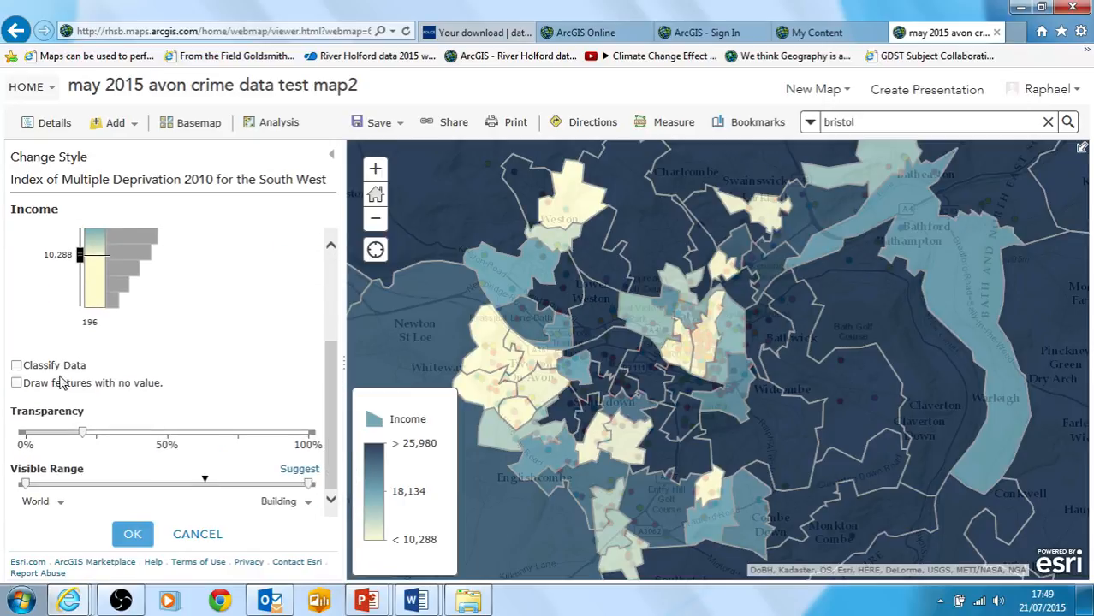
click(17, 366)
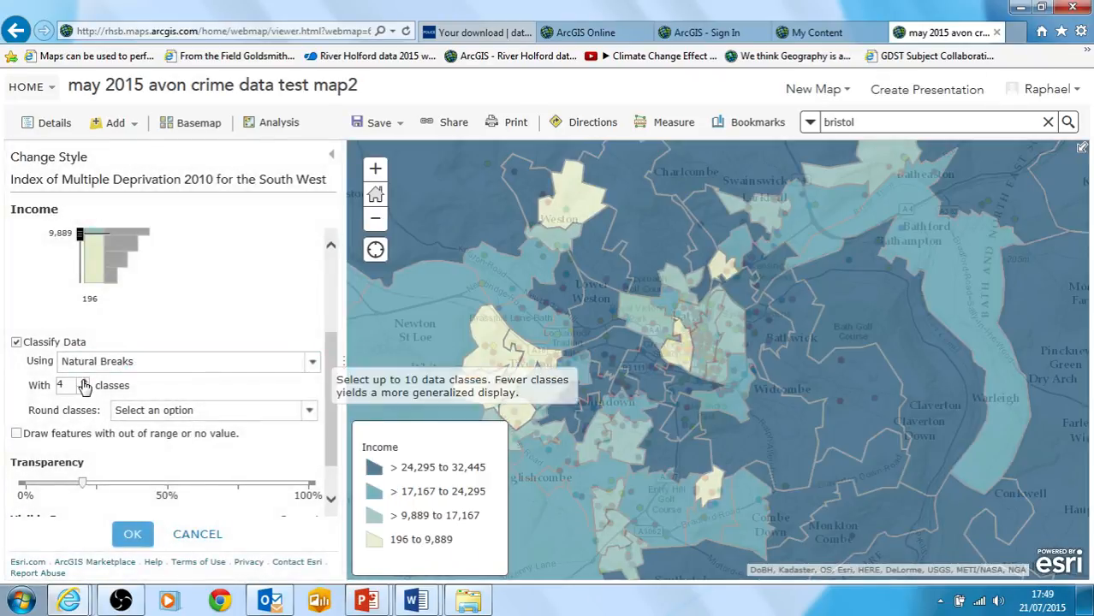
click(84, 382)
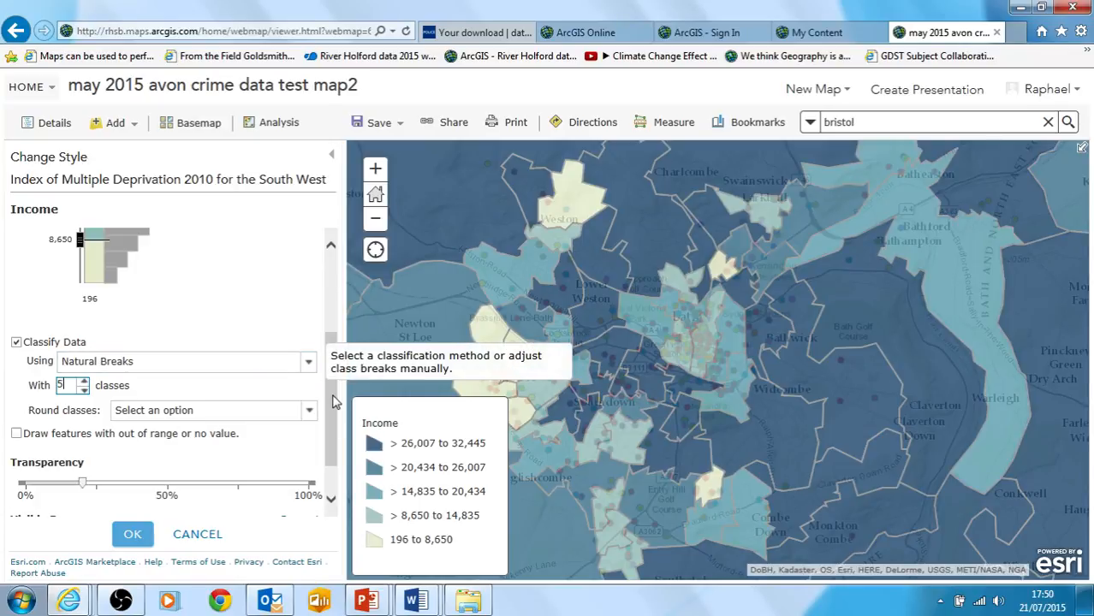
Apply the green-yellow-red color ramp to the Income classes, with green for the highest values and red for the lowest
drag(333, 402, 326, 291)
click(298, 276)
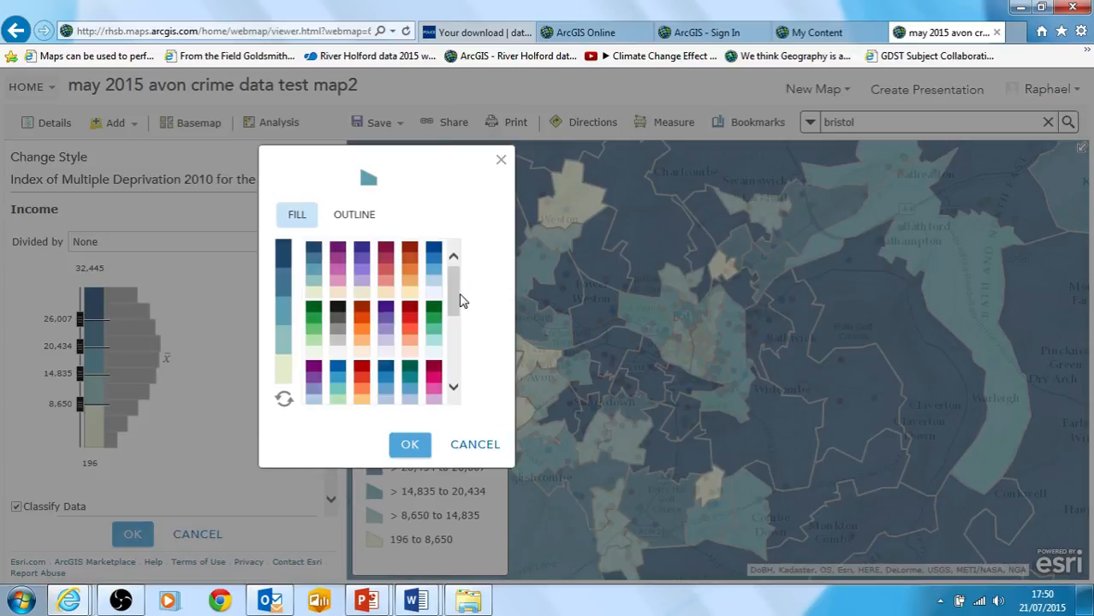
drag(461, 299, 471, 391)
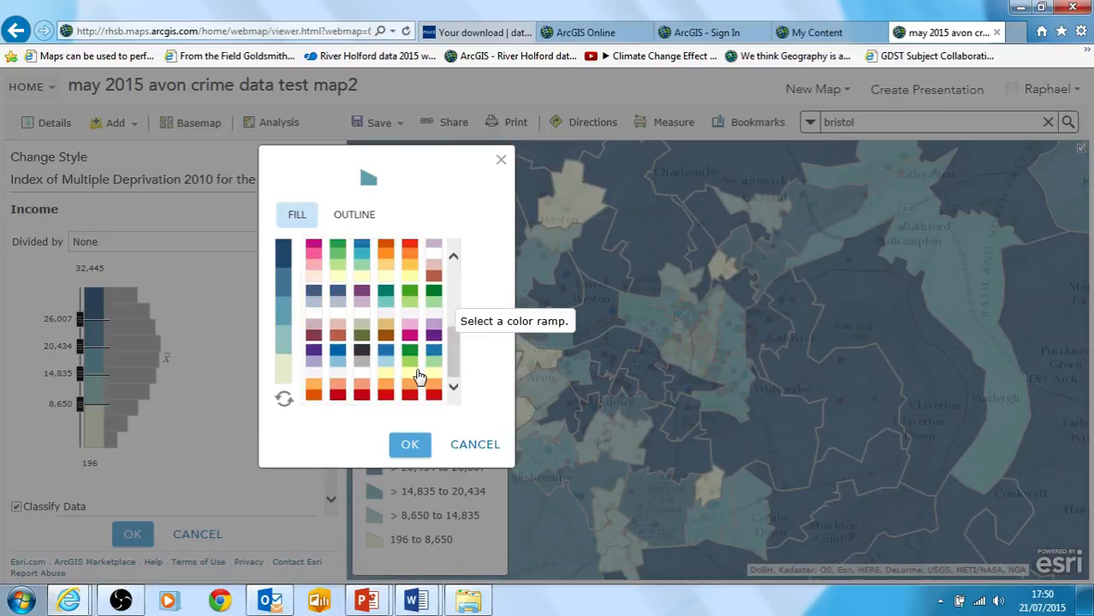
click(415, 378)
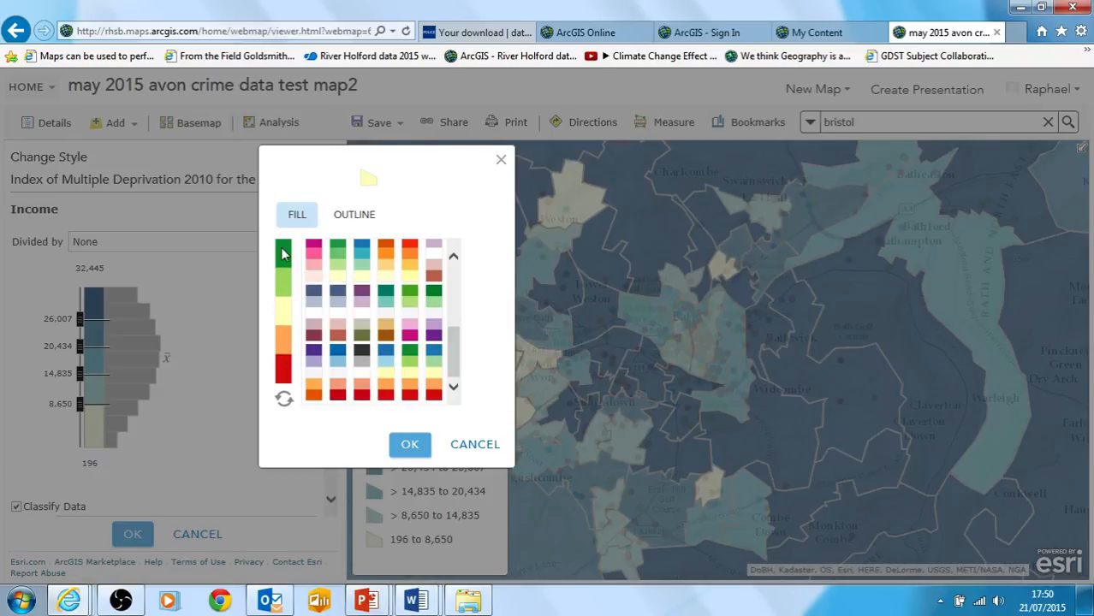
click(411, 446)
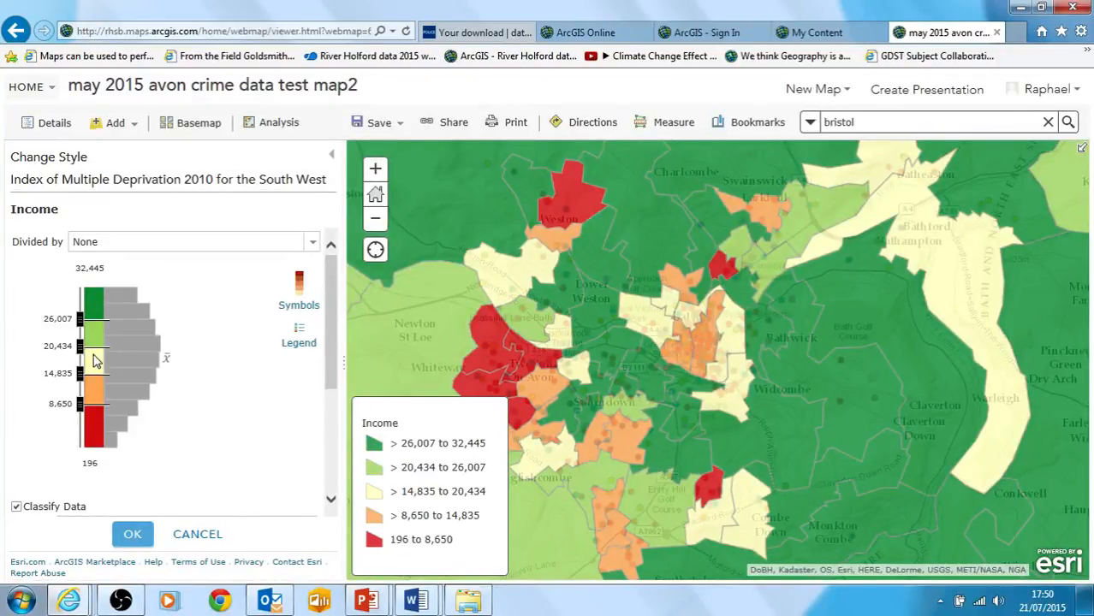
Try the Standard Deviation classification for Income, and set the classification method to Quantile
drag(332, 358, 340, 415)
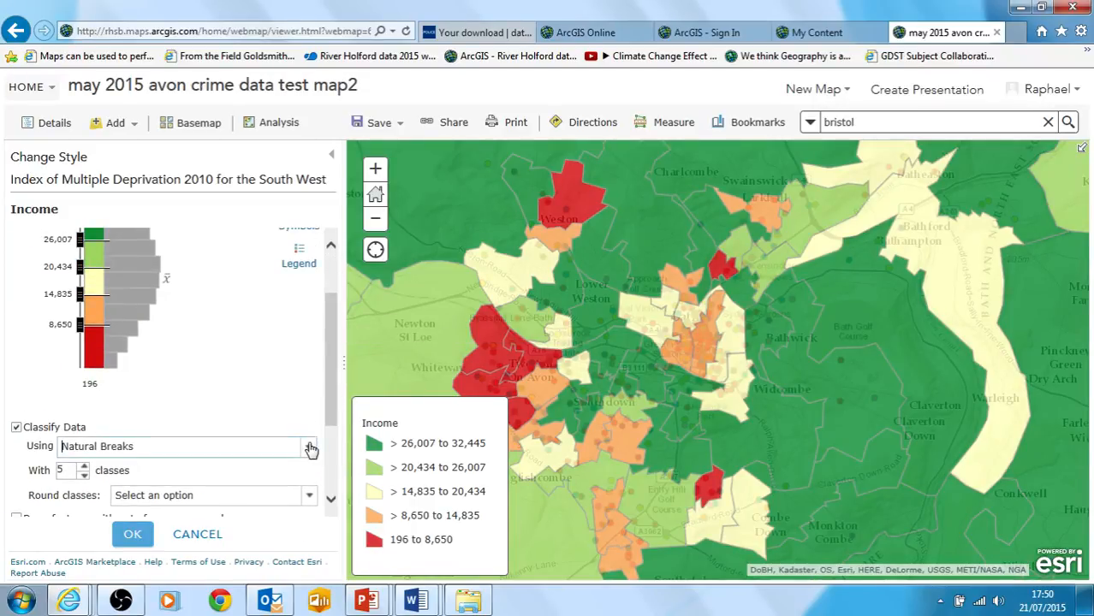
click(310, 446)
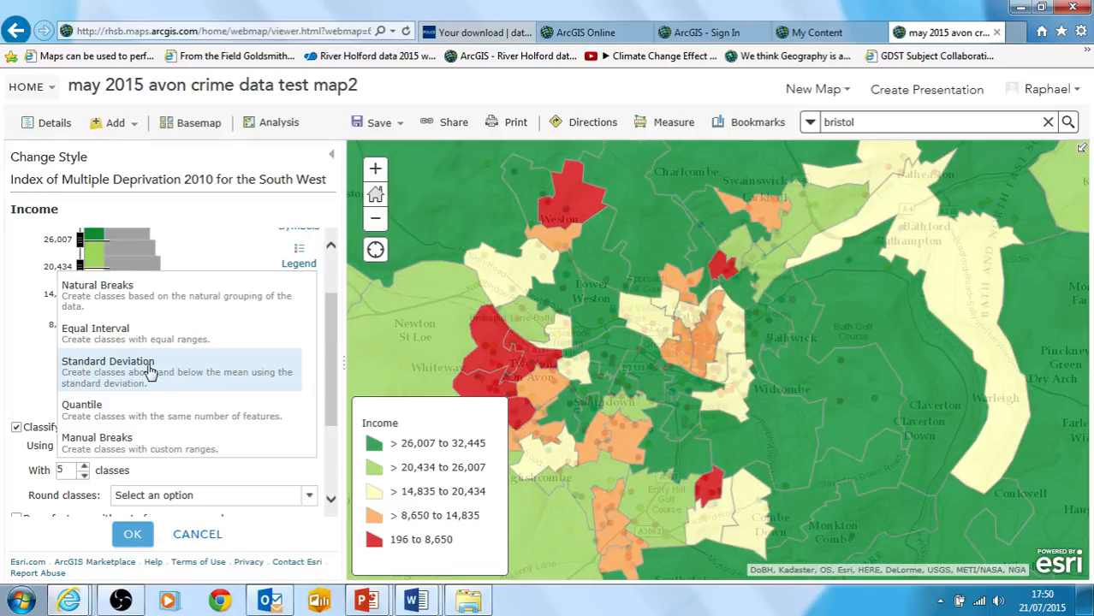
click(243, 377)
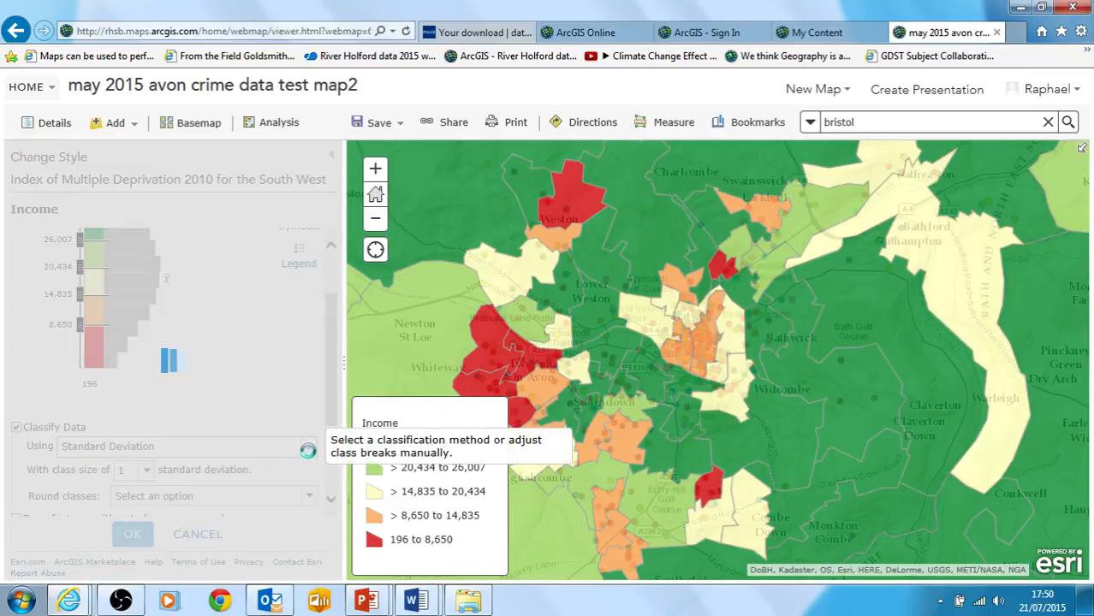
click(310, 451)
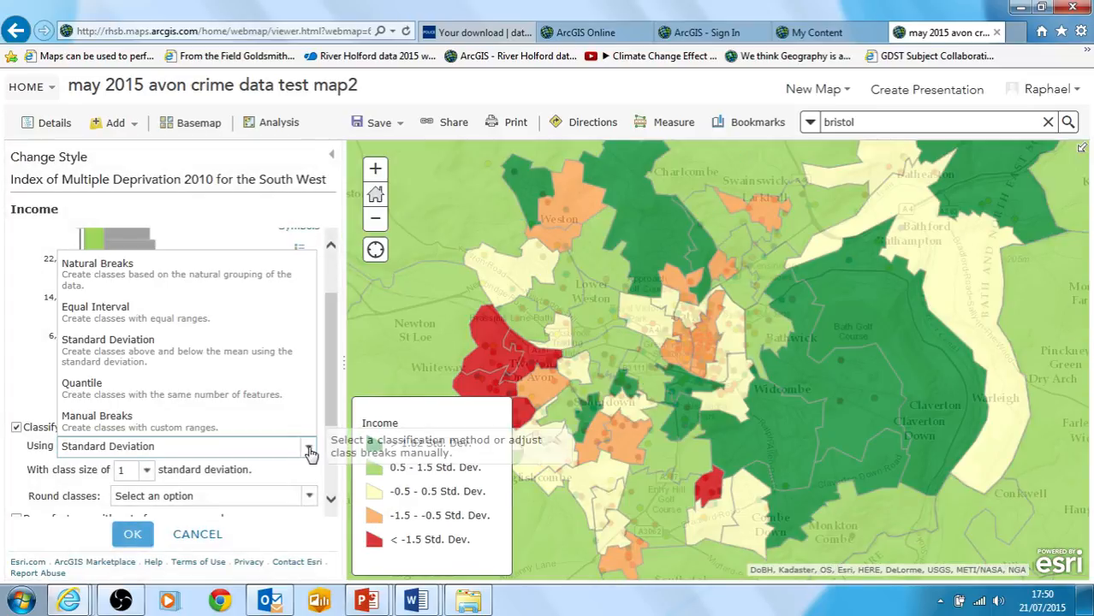
click(219, 390)
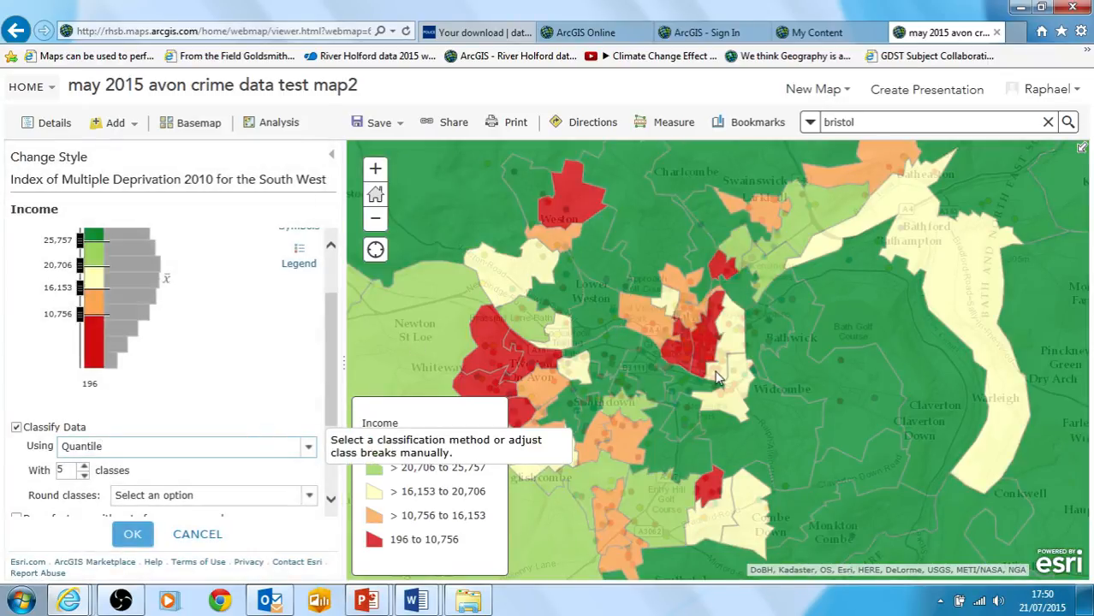
Examine the Income class ranges in the map legend, comparing the lowest red class with the highest green class
drag(332, 340, 331, 313)
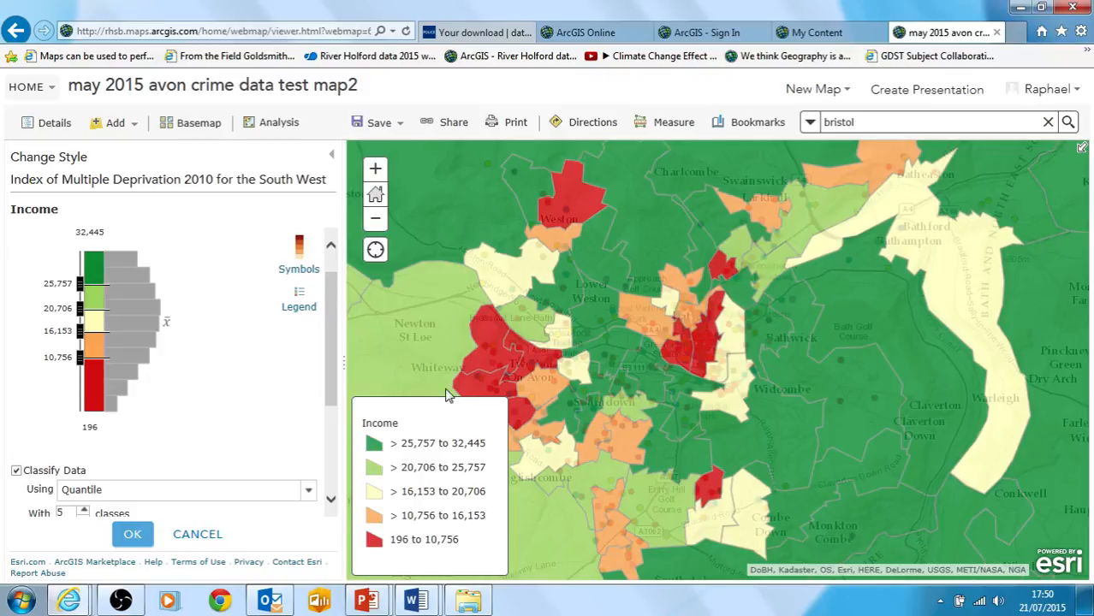
drag(330, 346, 362, 377)
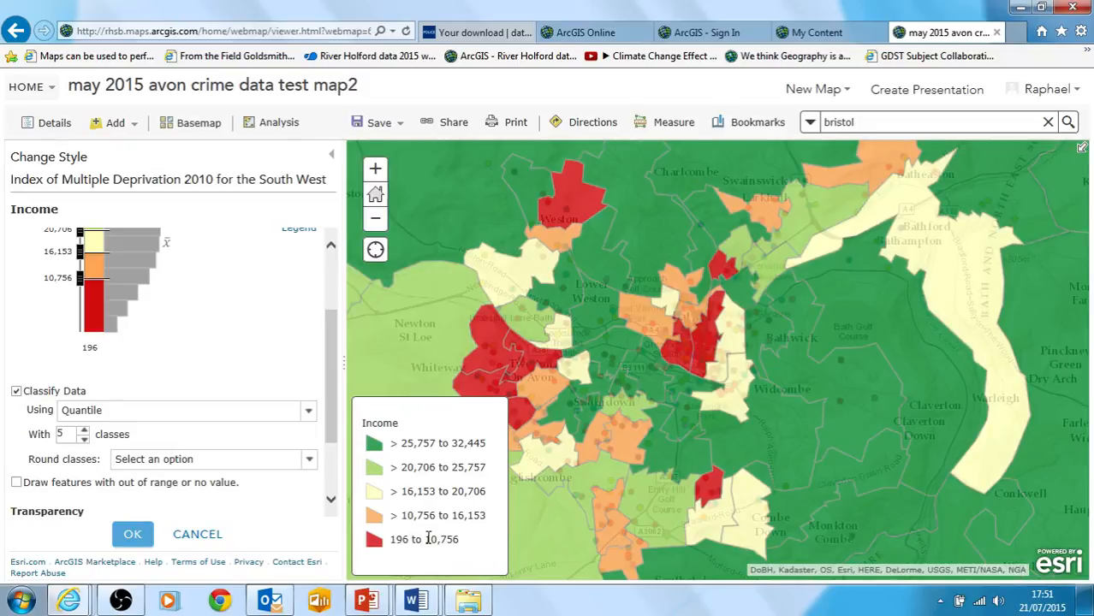
drag(426, 540, 457, 541)
click(456, 545)
mouse_move(486, 442)
mouse_down()
mouse_move(410, 446)
mouse_move(497, 452)
mouse_up()
click(409, 447)
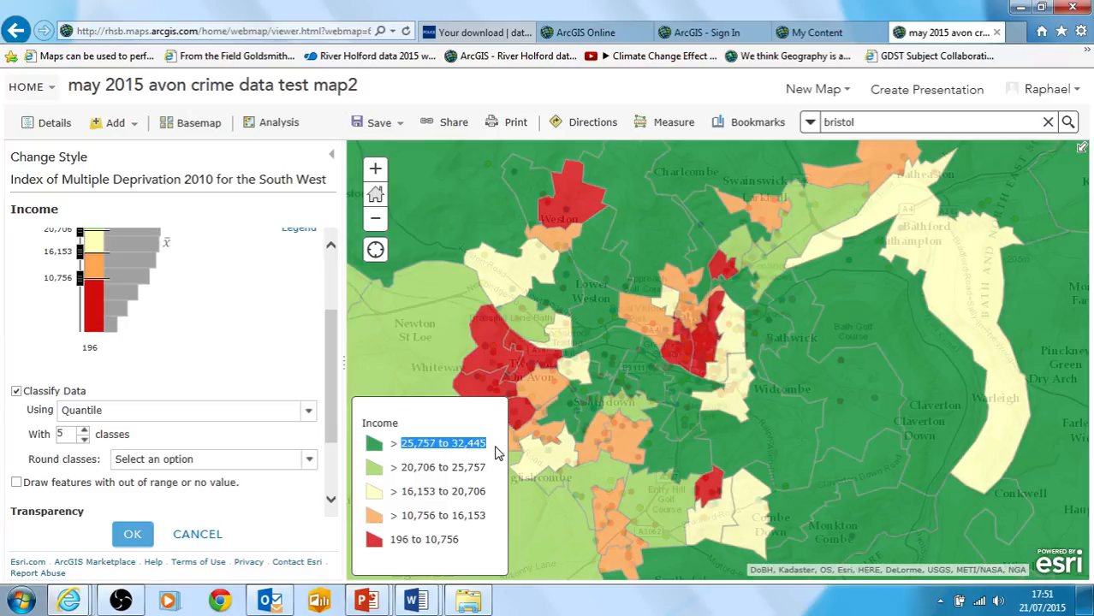
click(456, 463)
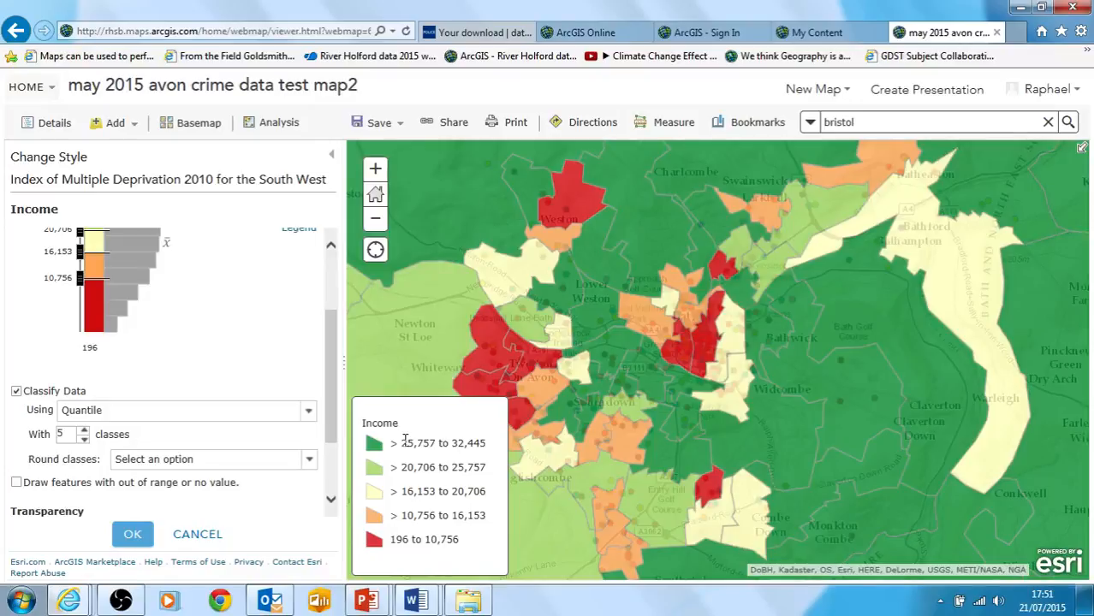
drag(406, 439, 477, 446)
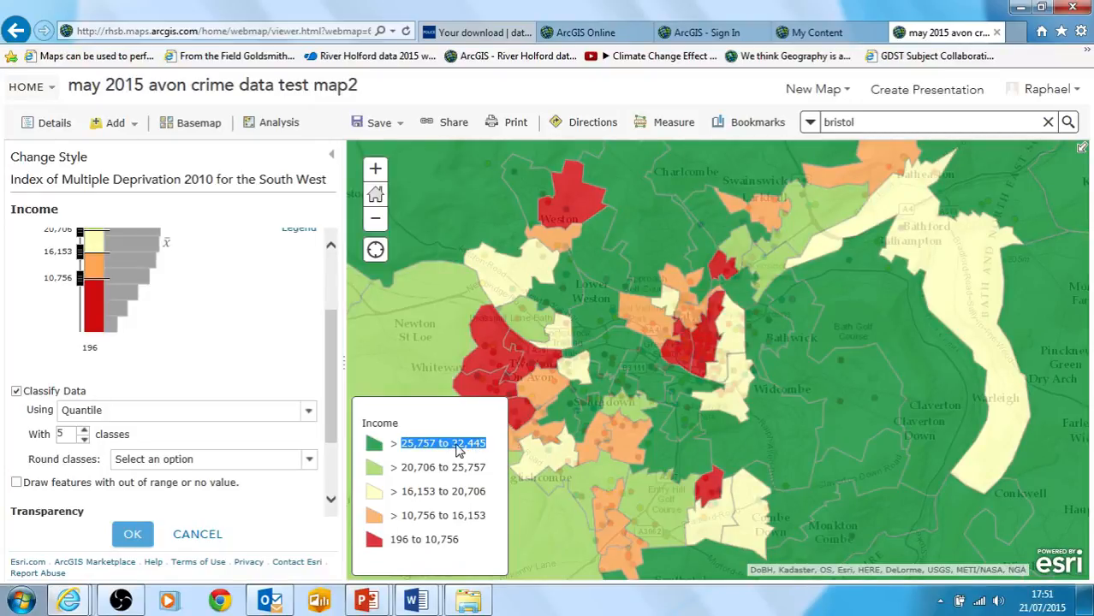
click(453, 444)
drag(399, 443, 490, 443)
click(426, 444)
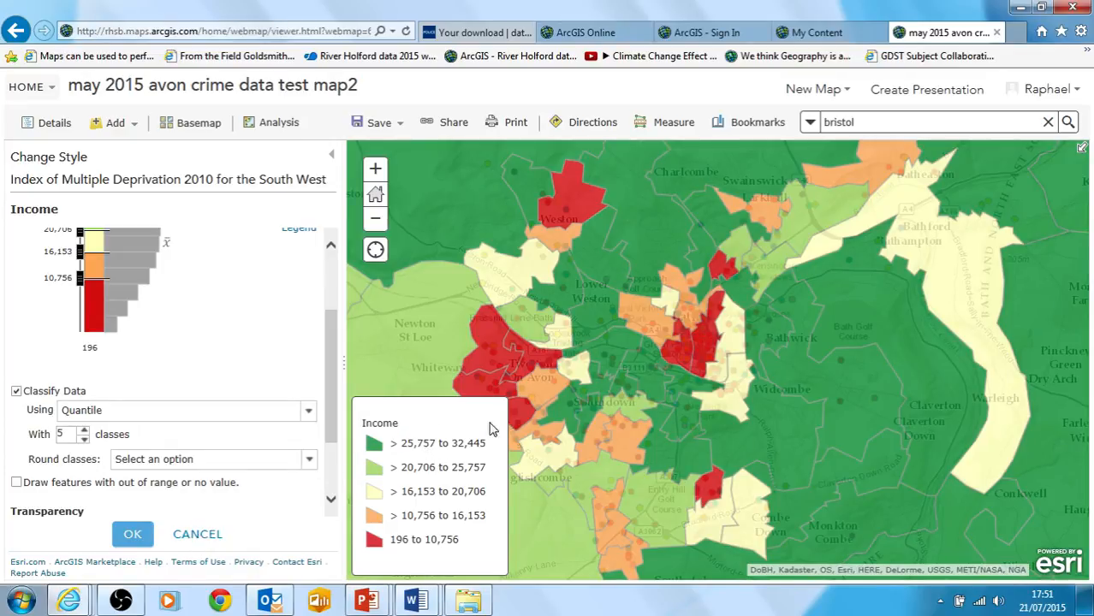
Accept the Income style and move the may 2015 Avon crime data layer above the deprivation layer
click(132, 534)
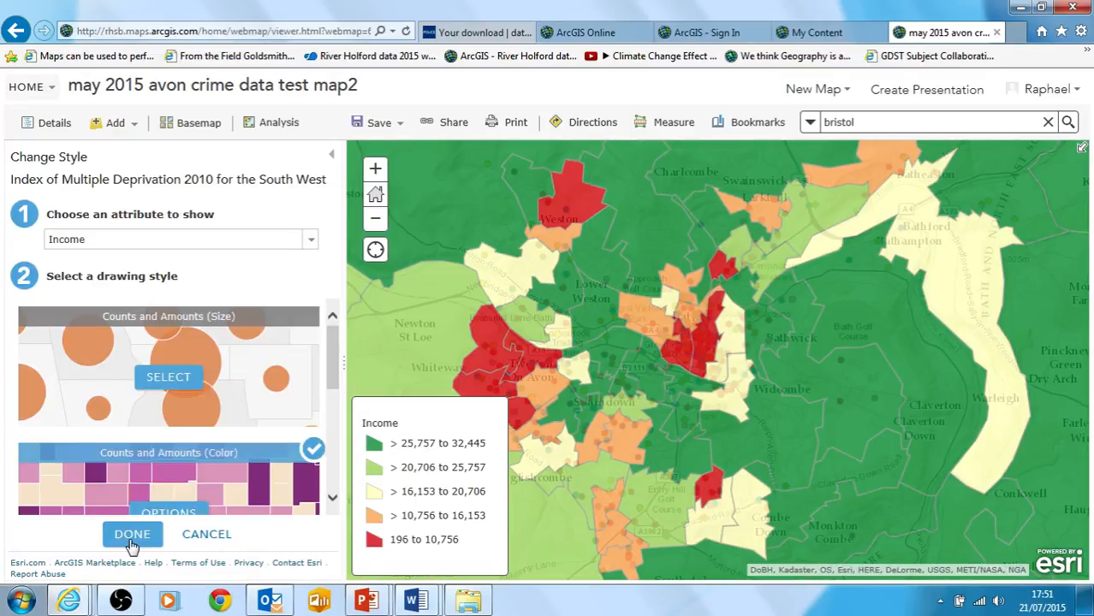
click(132, 536)
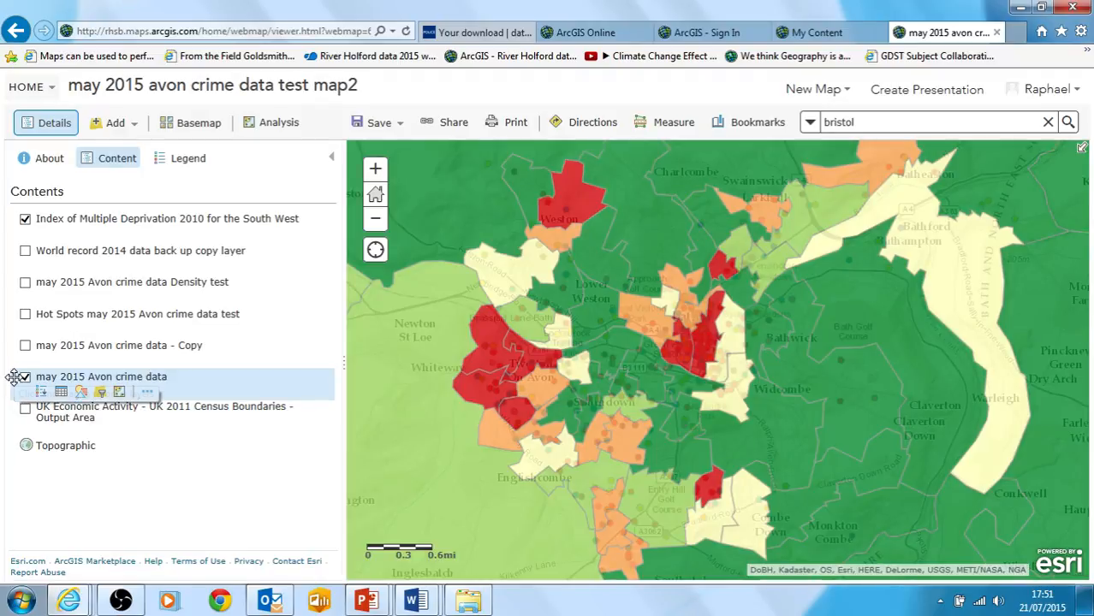
mouse_move(13, 377)
mouse_down()
mouse_move(25, 312)
mouse_move(17, 217)
mouse_up()
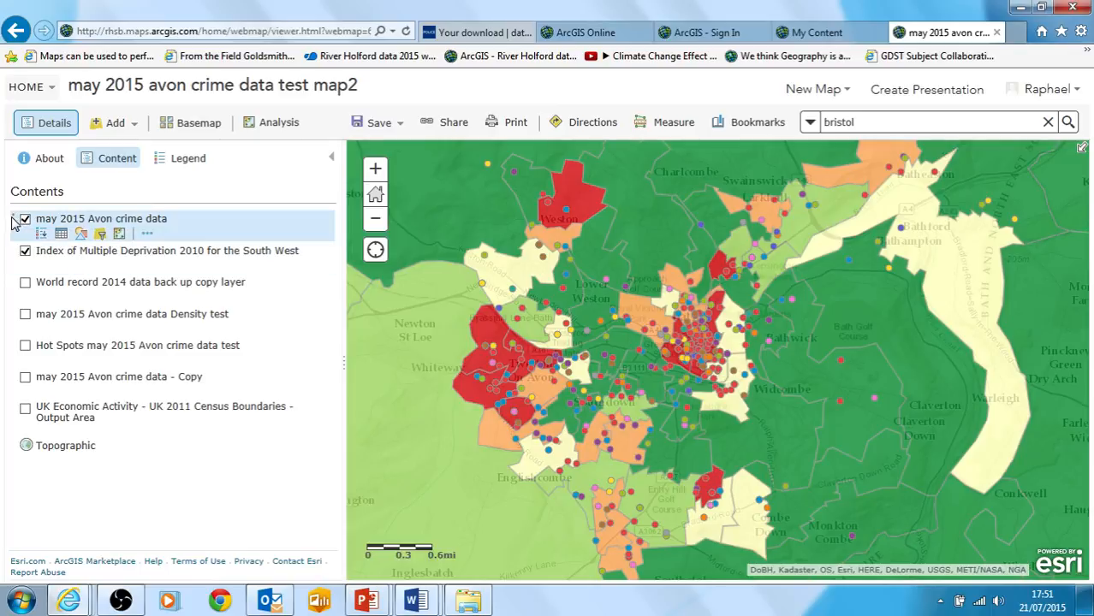
mouse_move(13, 218)
mouse_down()
mouse_move(11, 313)
mouse_move(14, 230)
mouse_move(28, 224)
mouse_up()
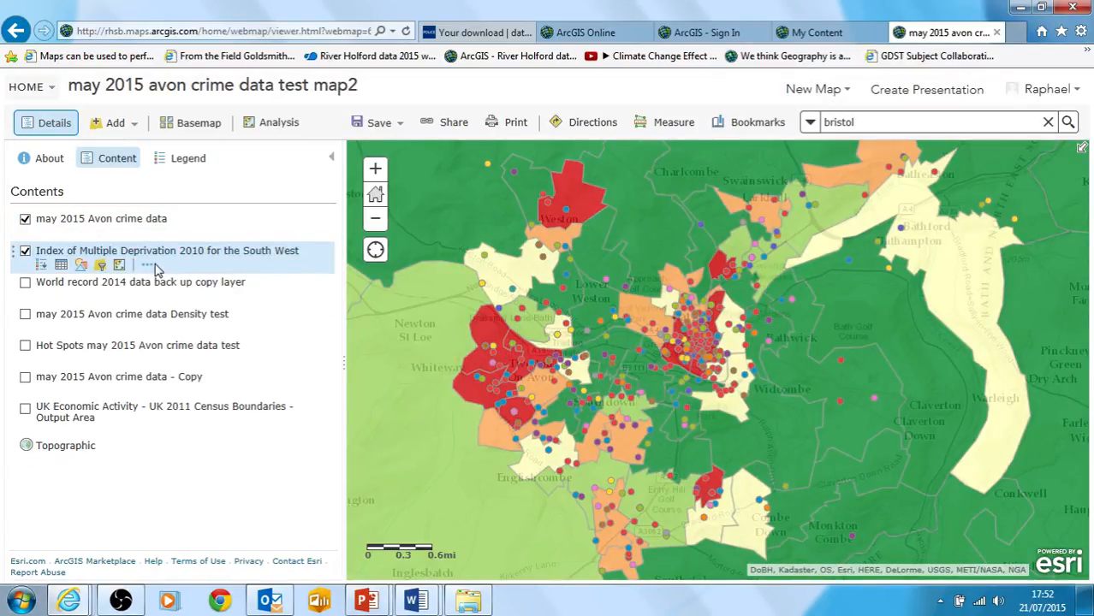
Increase the deprivation layer's transparency slightly so the basemap shows through, and check the crime points around Twerton and central Bath
click(147, 266)
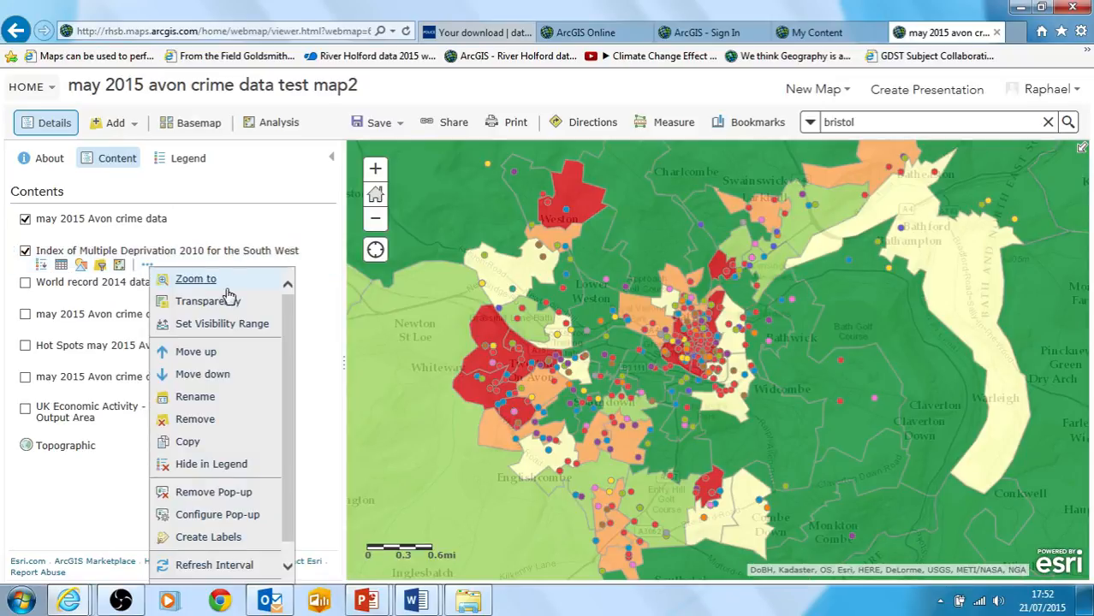
click(224, 310)
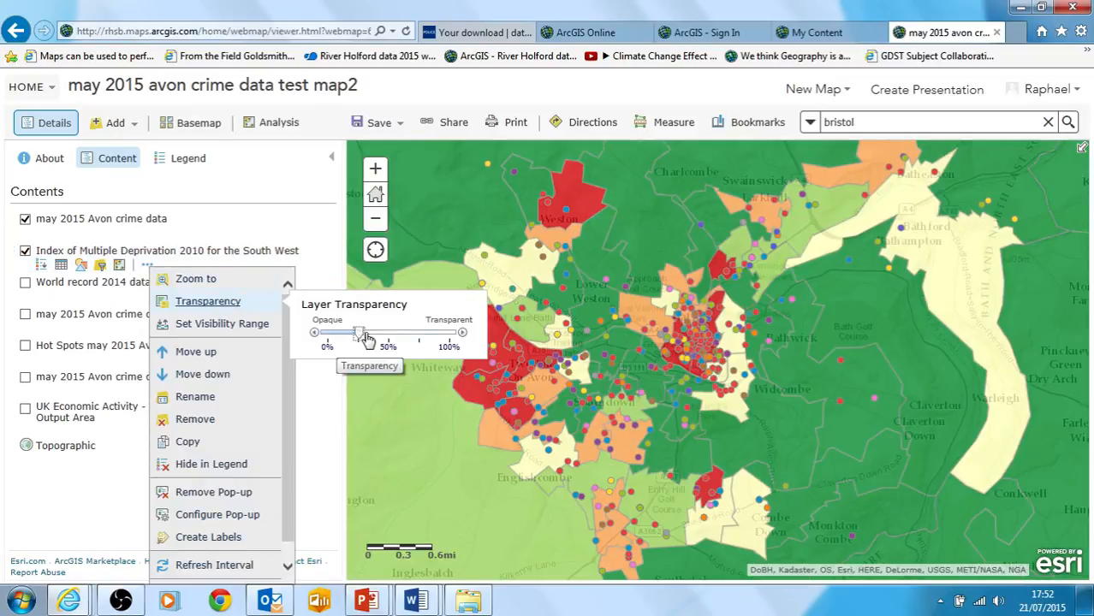
mouse_move(361, 335)
mouse_down()
mouse_move(425, 335)
mouse_move(329, 359)
mouse_move(349, 334)
mouse_move(383, 339)
mouse_move(370, 336)
mouse_up()
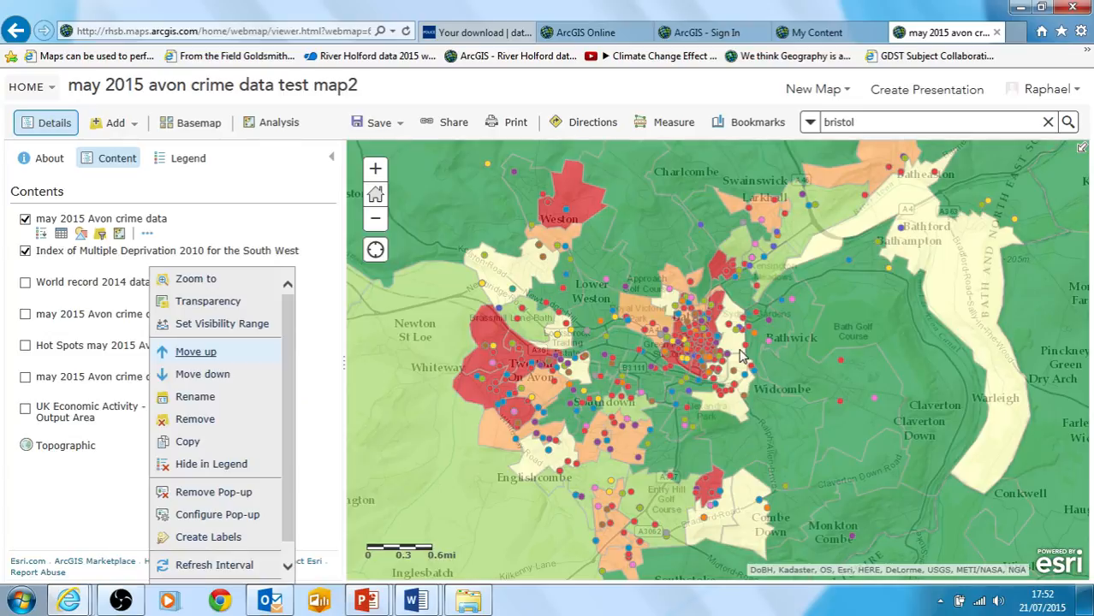
drag(794, 339, 846, 331)
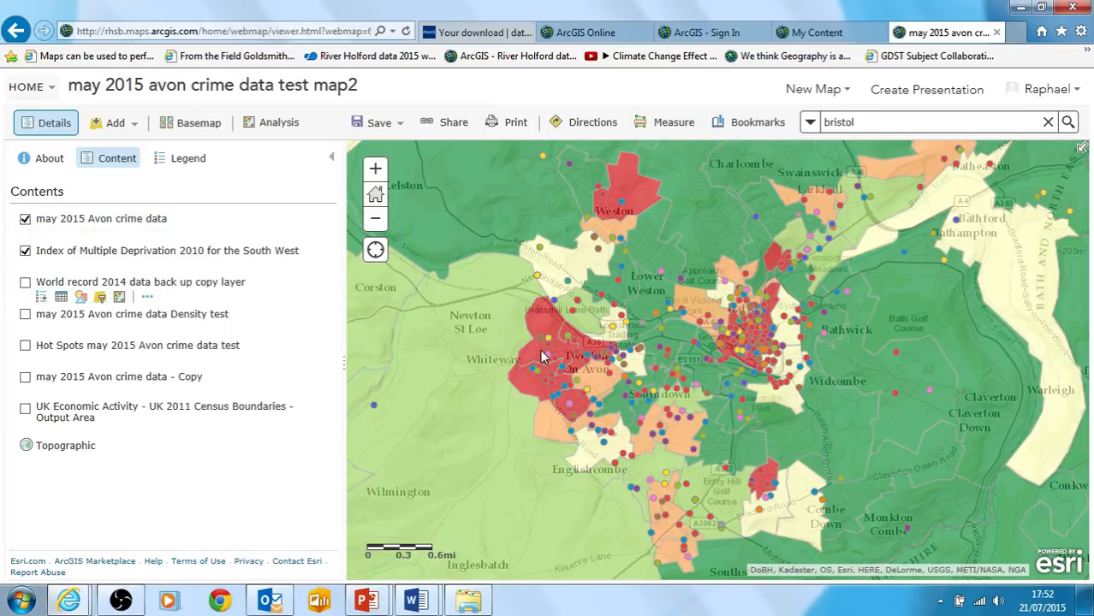
Hide the crime points and briefly show the hot spots, density and World record 2014 layers in turn alongside the deprivation layer
click(25, 219)
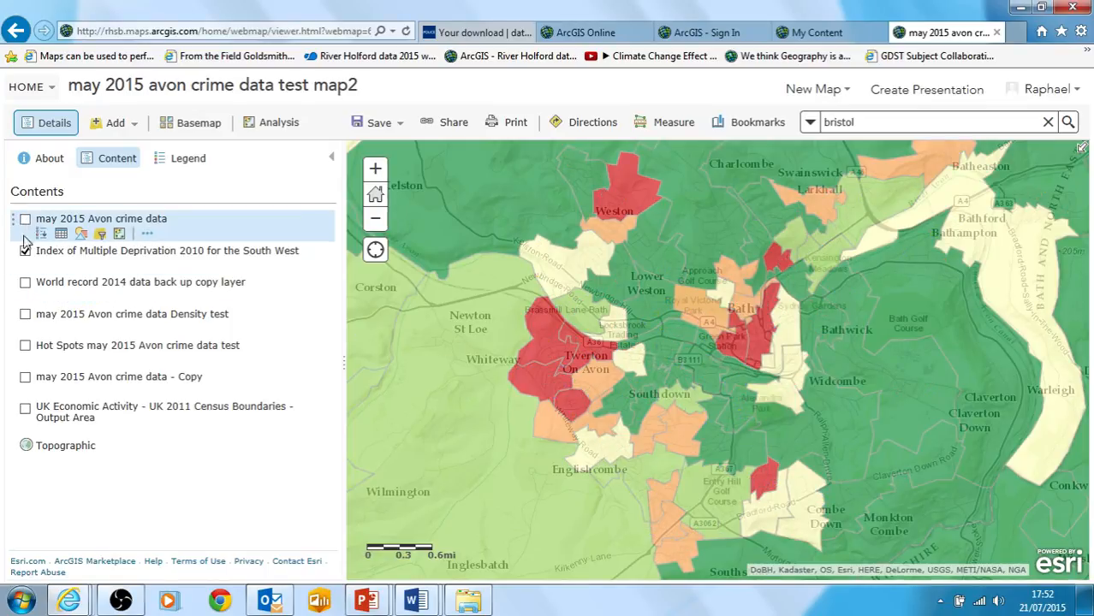
click(25, 347)
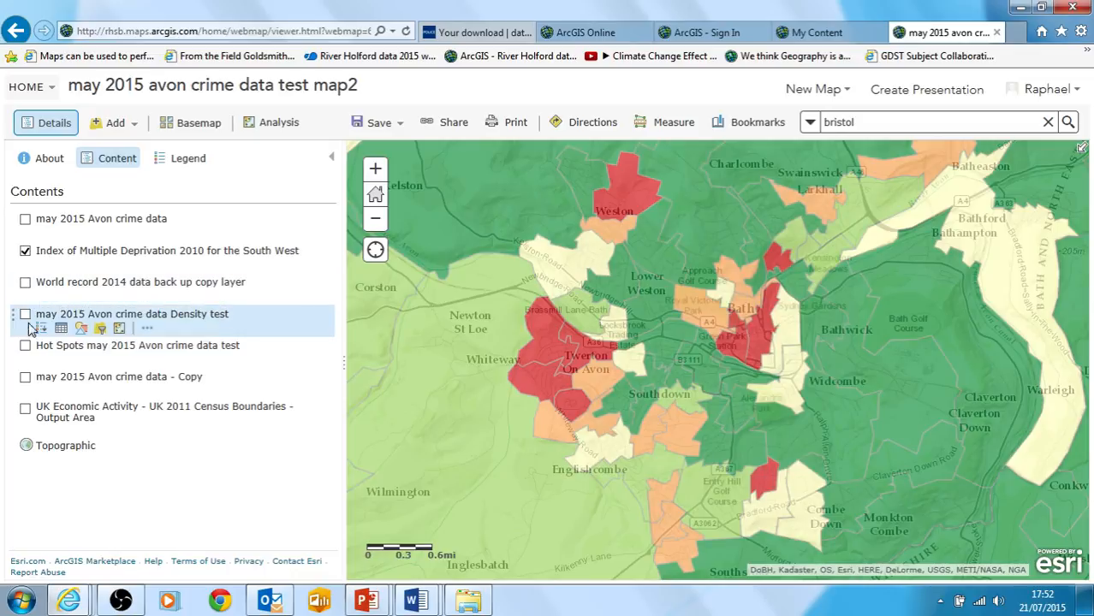
click(25, 315)
click(25, 315)
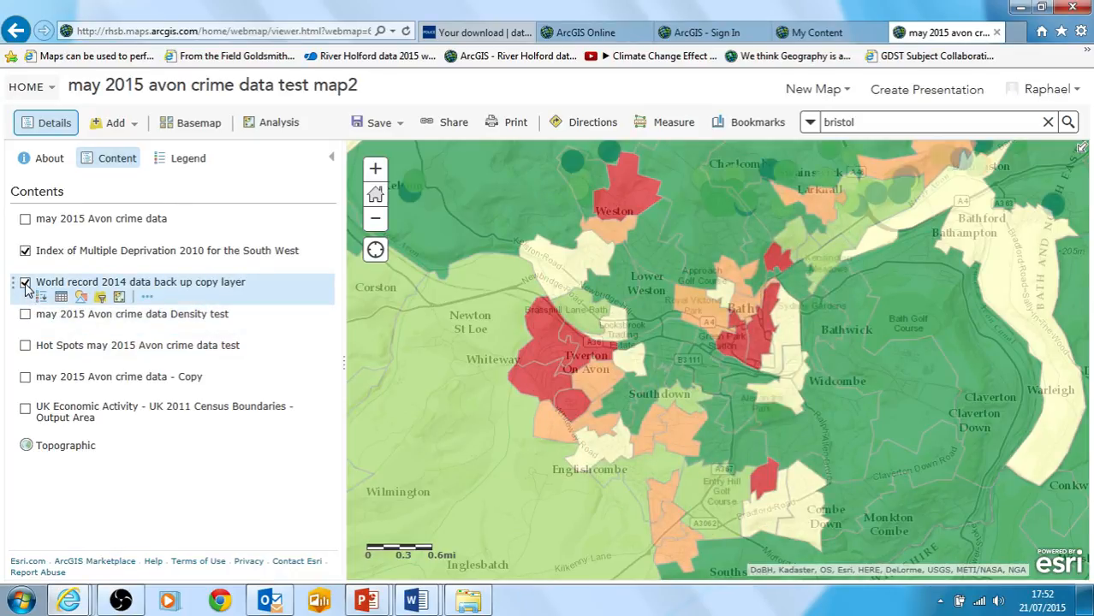
click(25, 285)
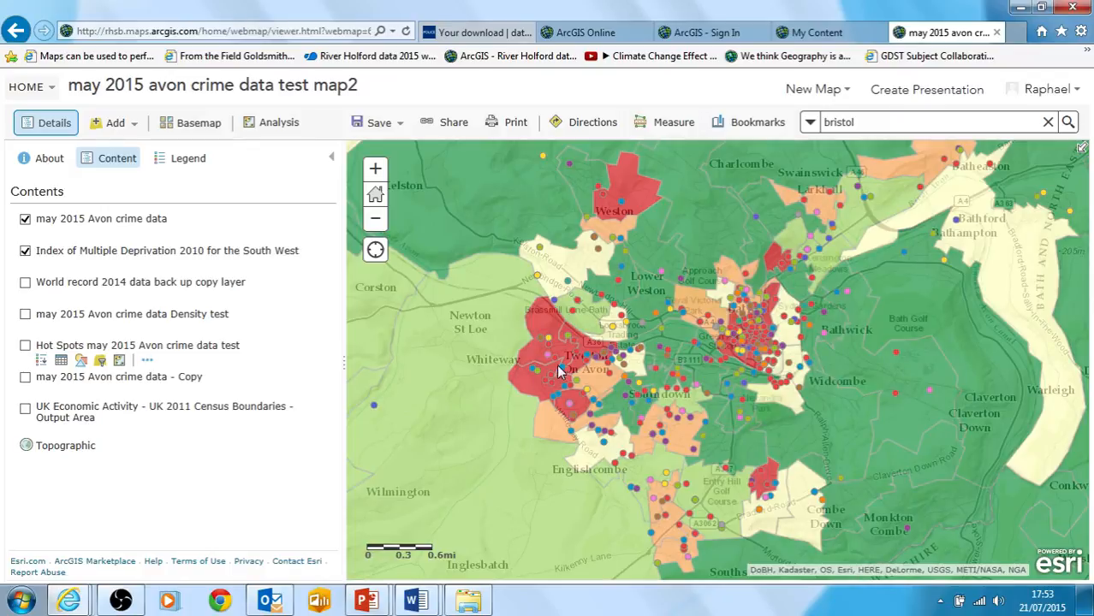
Compare the crime points and hot spots with the deprivation layer by switching the deprivation and hot spots layers off and on
click(24, 250)
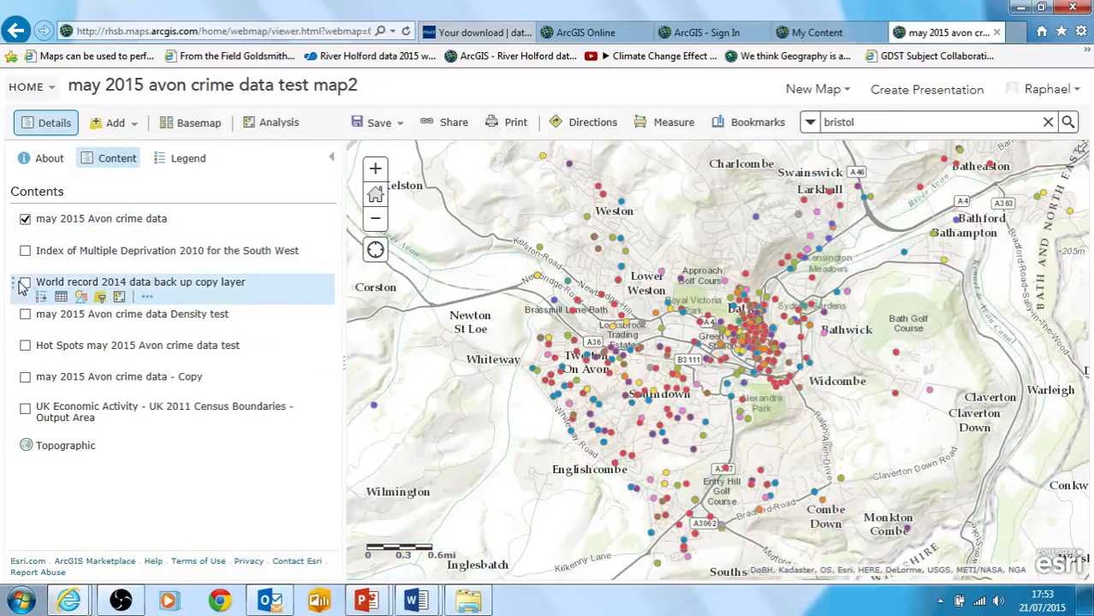
click(25, 346)
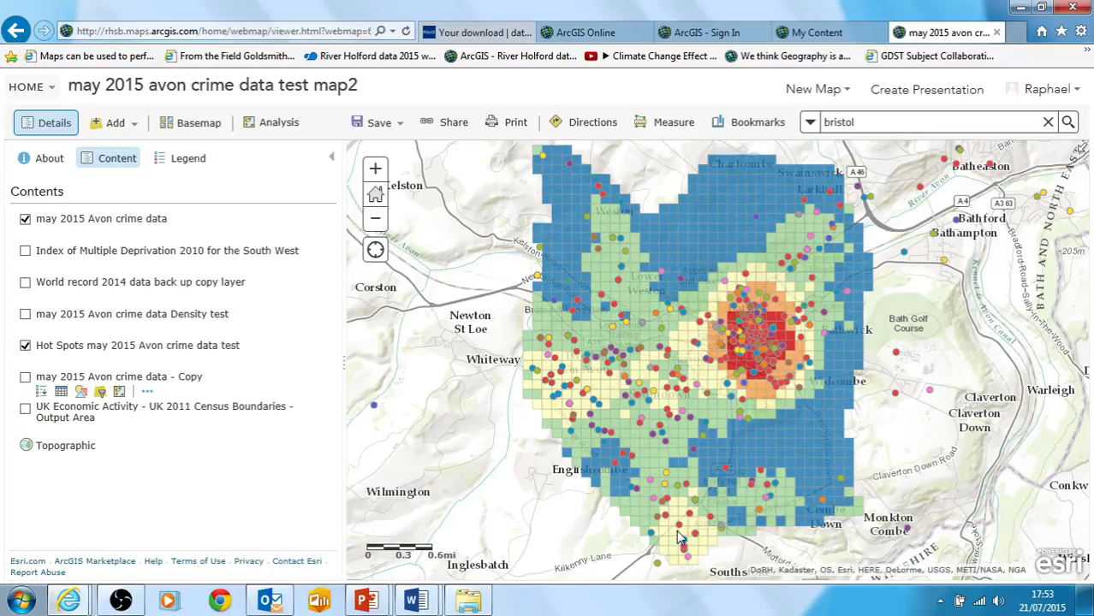
click(25, 251)
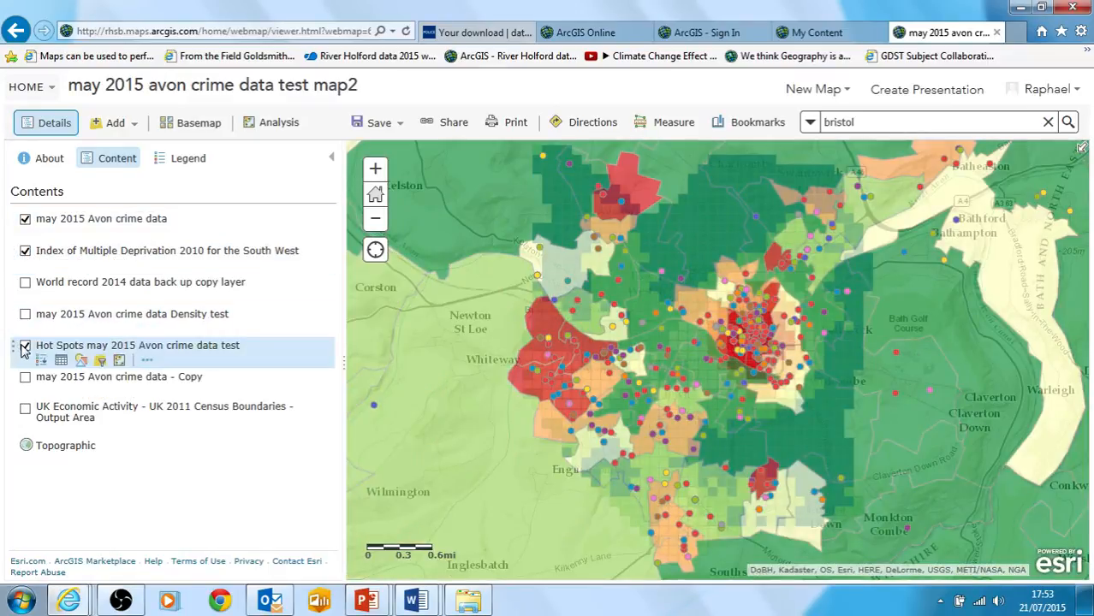
click(25, 346)
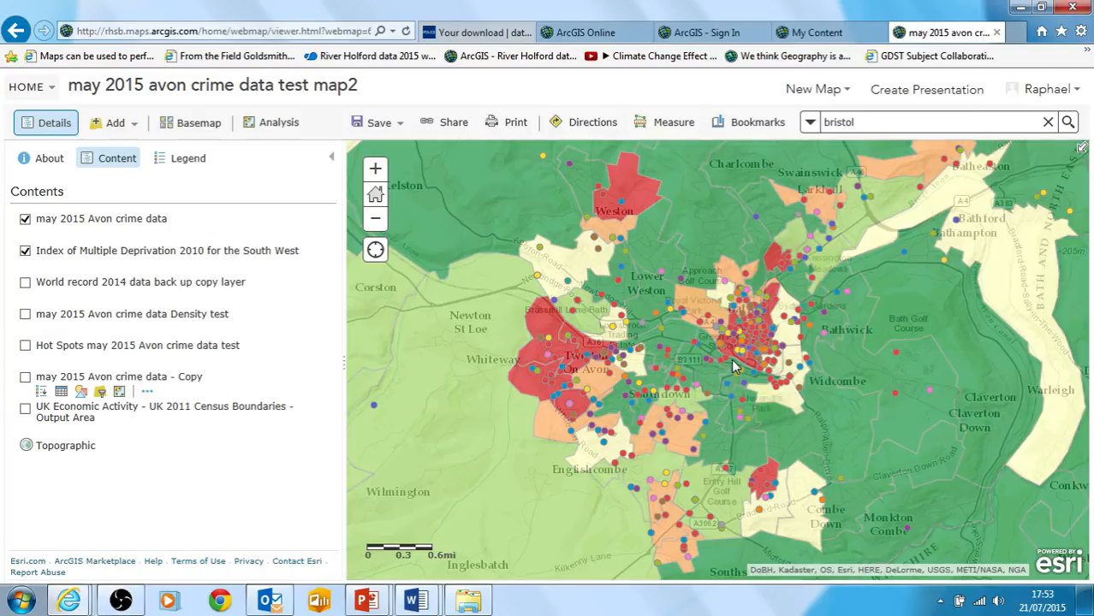
Inspect a crime point in central Bath and hide the Index of Multiple Deprivation layer
double_click(756, 345)
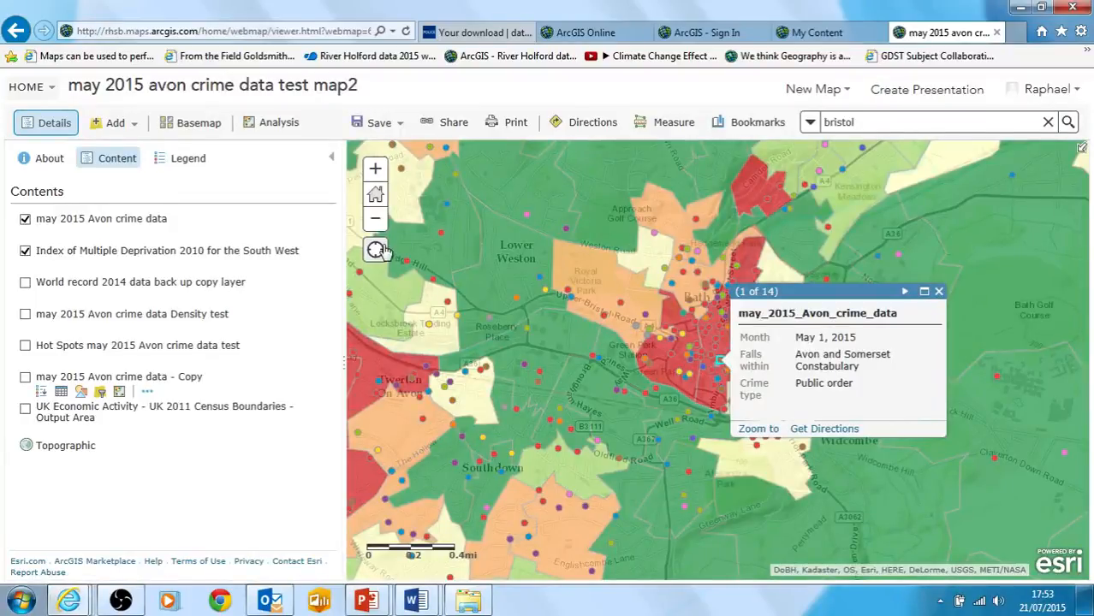
click(375, 218)
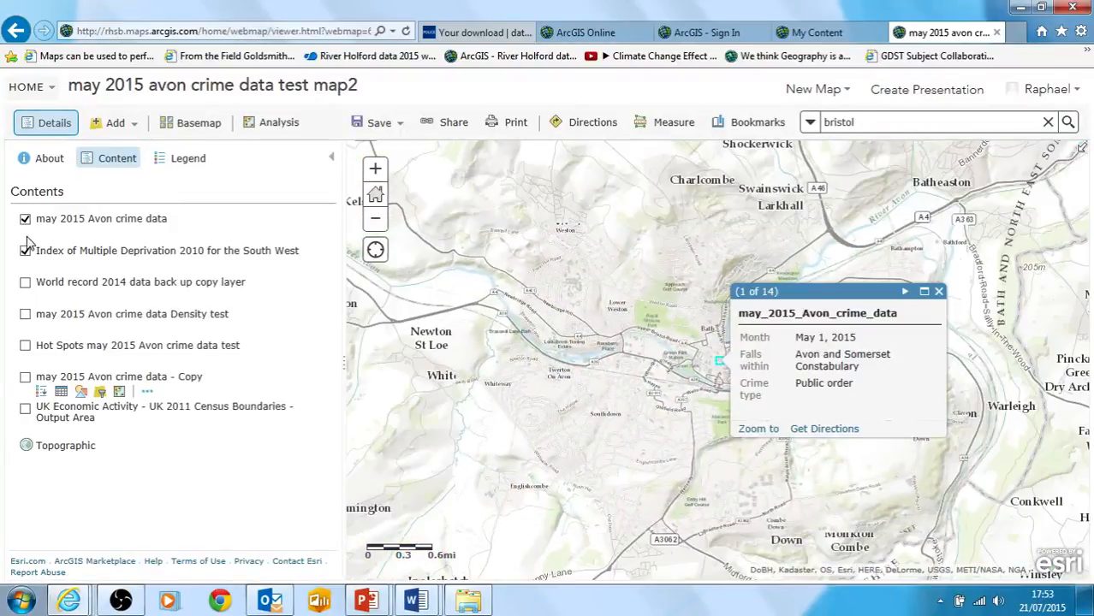
click(26, 250)
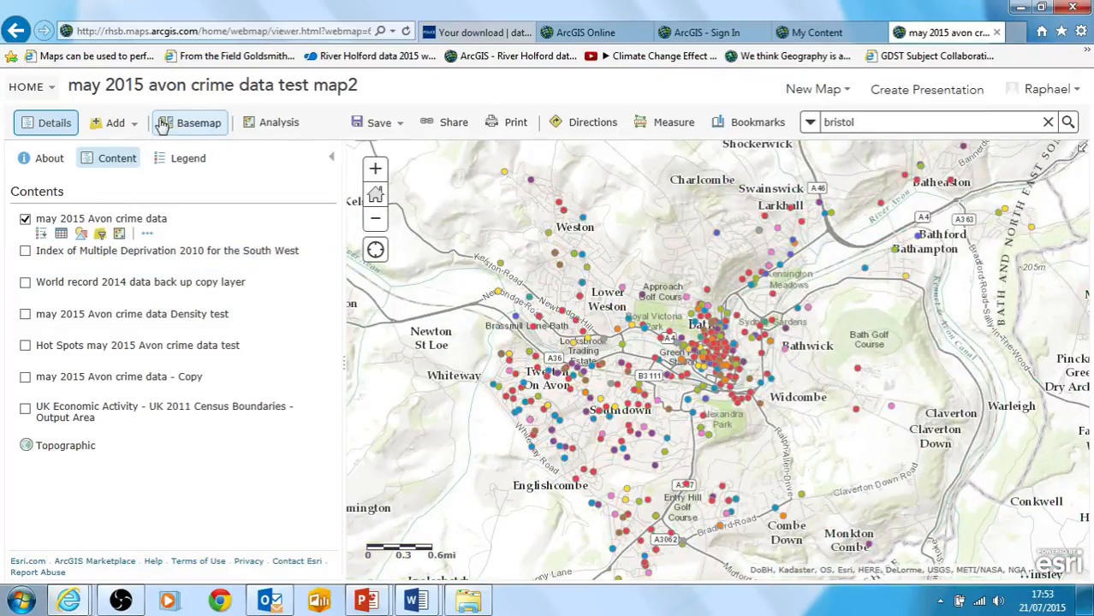
Search ArcGIS Online within the map area for "uk economic" and add the UK Economic Activity layer to the map
click(133, 124)
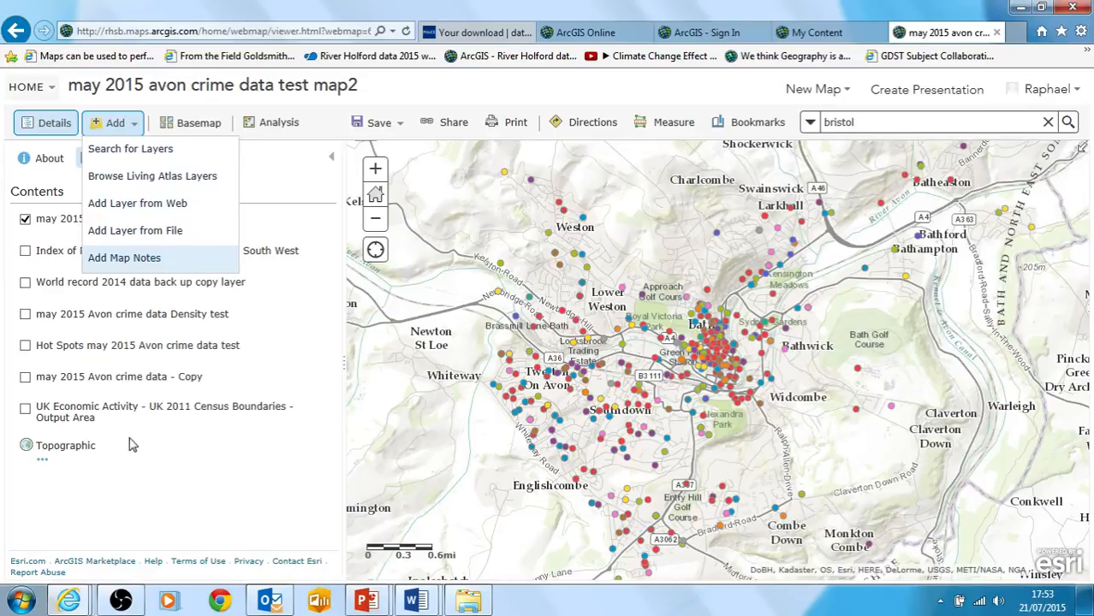
click(15, 280)
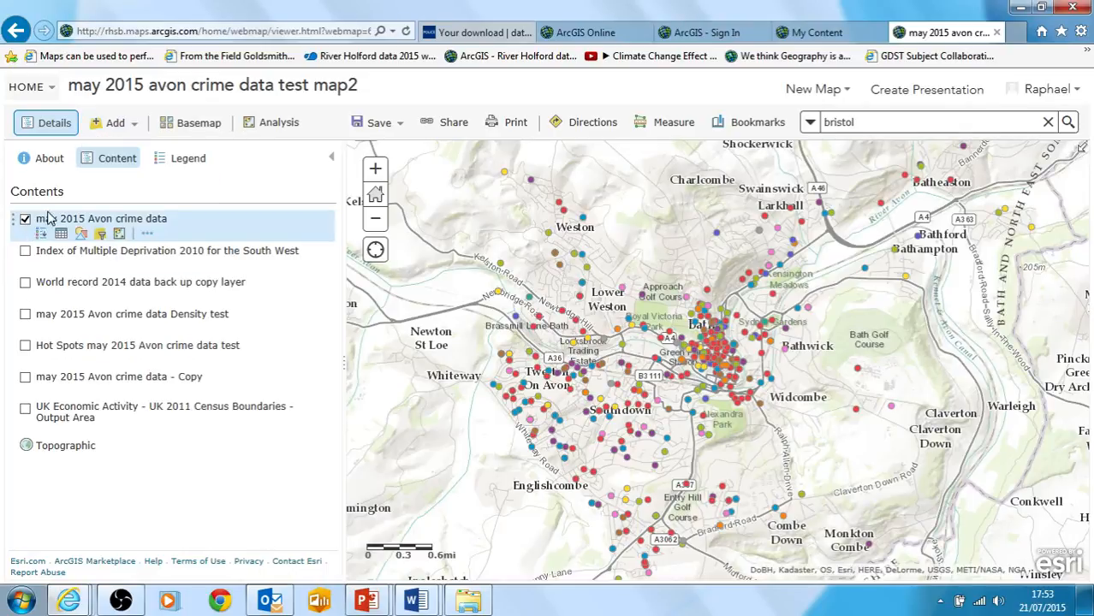
click(128, 124)
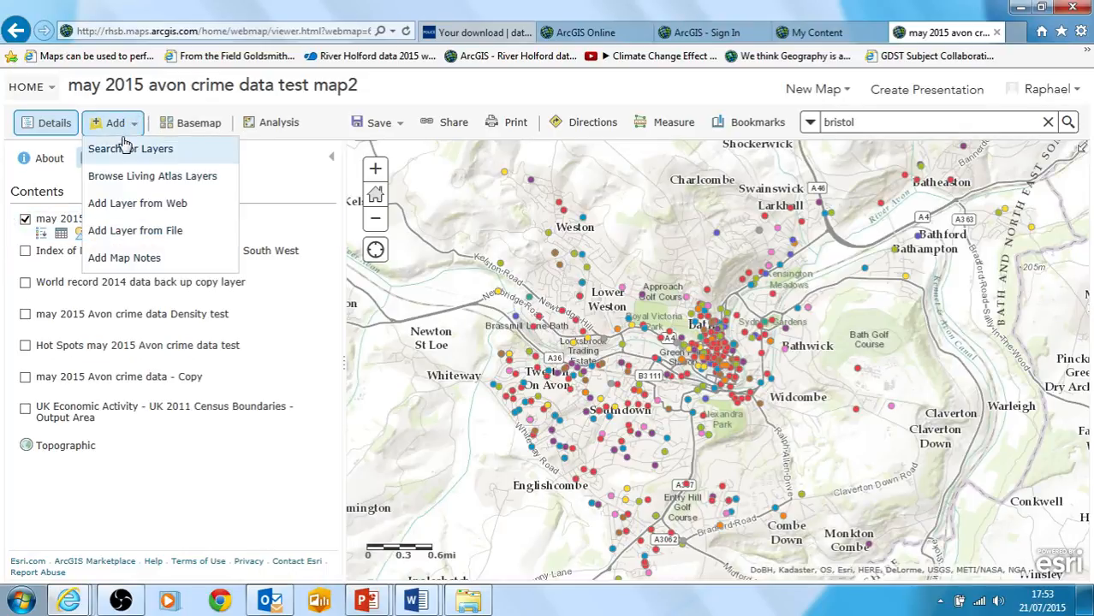
click(120, 152)
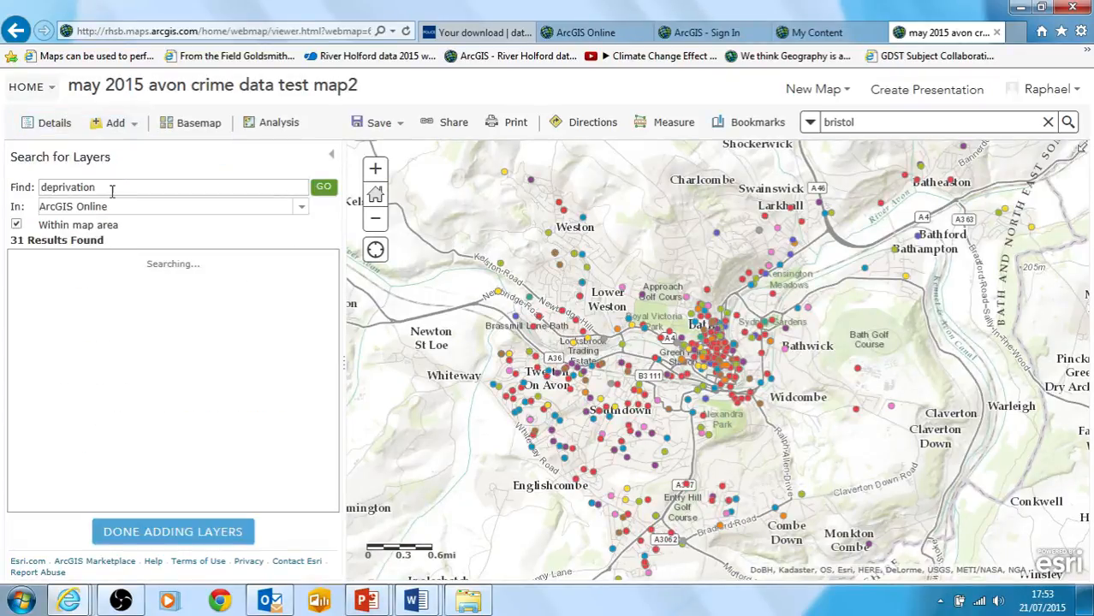
click(94, 188)
double_click(75, 191)
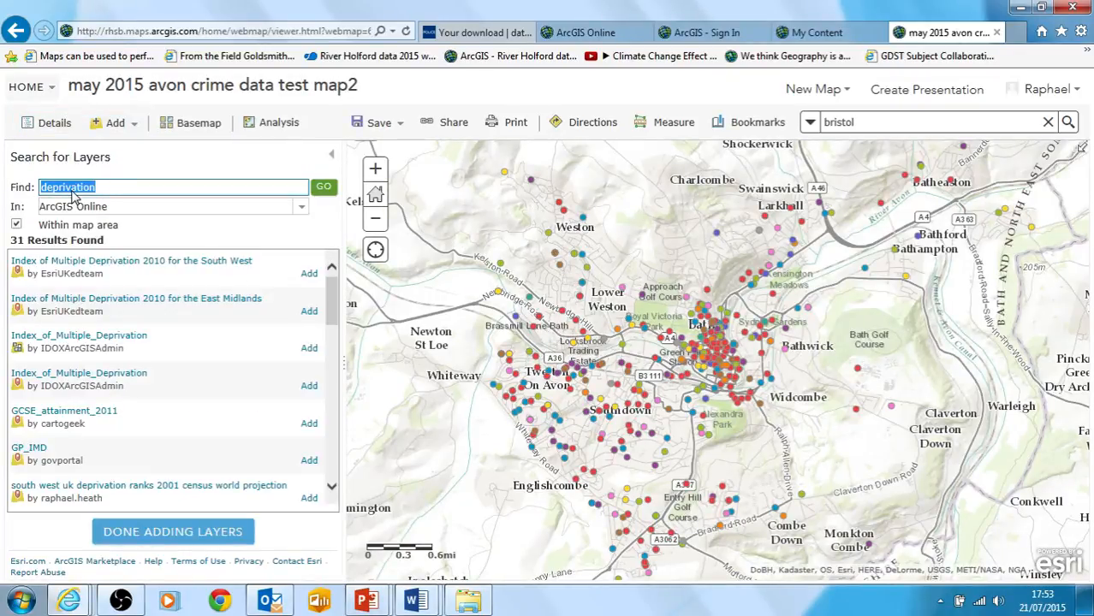
text(uk econom)
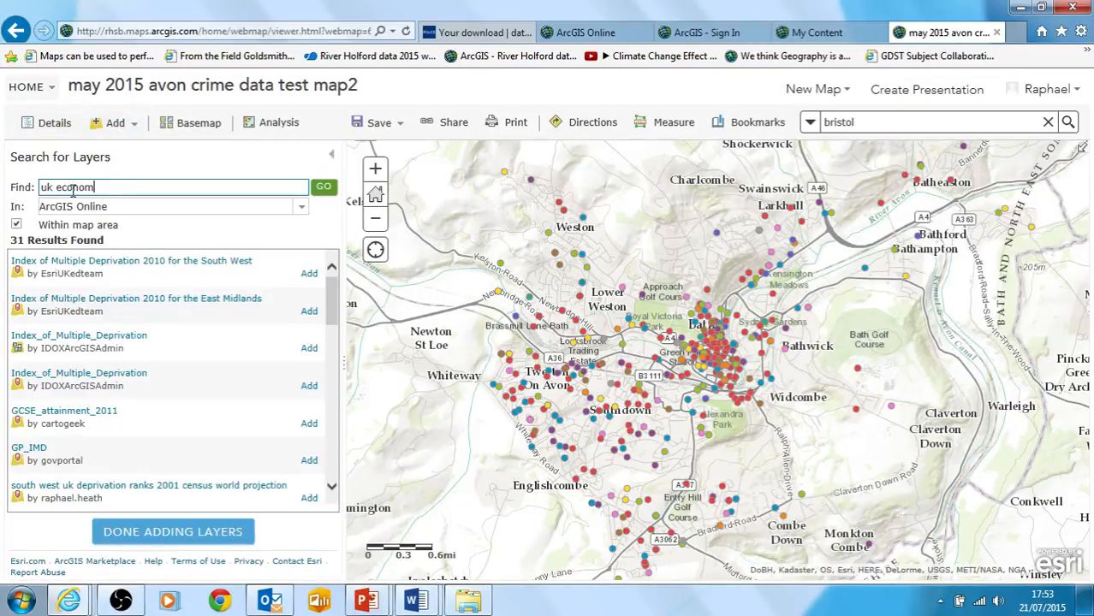
text(ic)
key(Return)
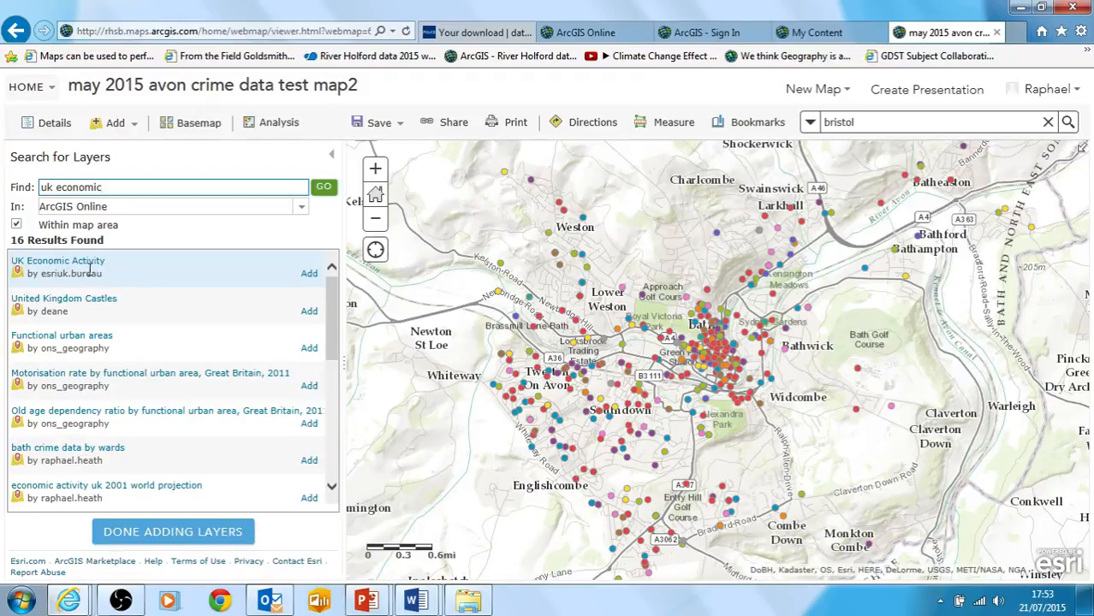
click(311, 274)
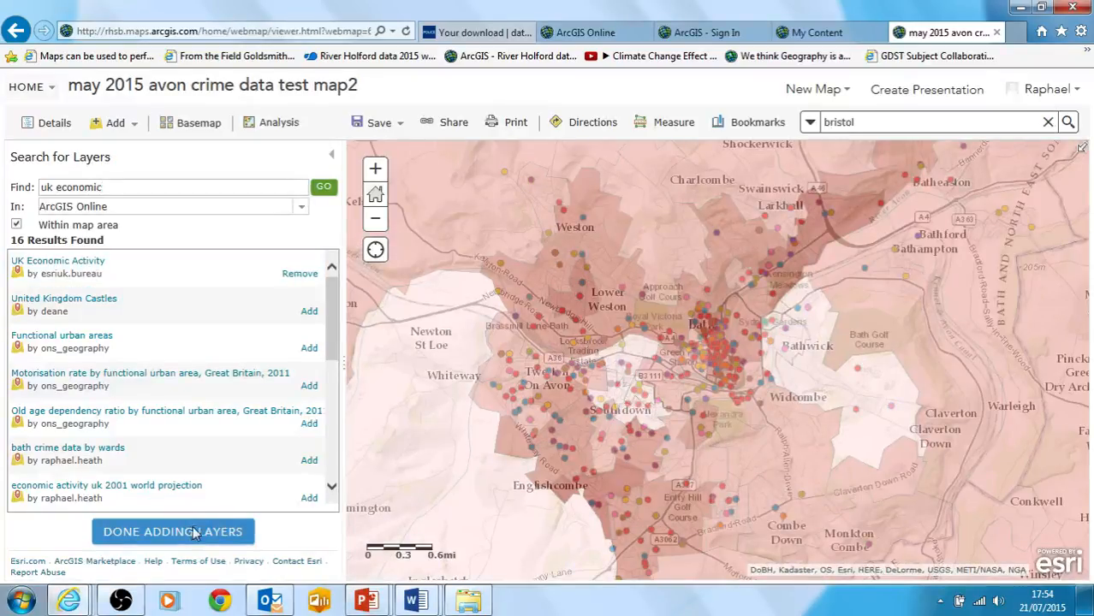
click(195, 531)
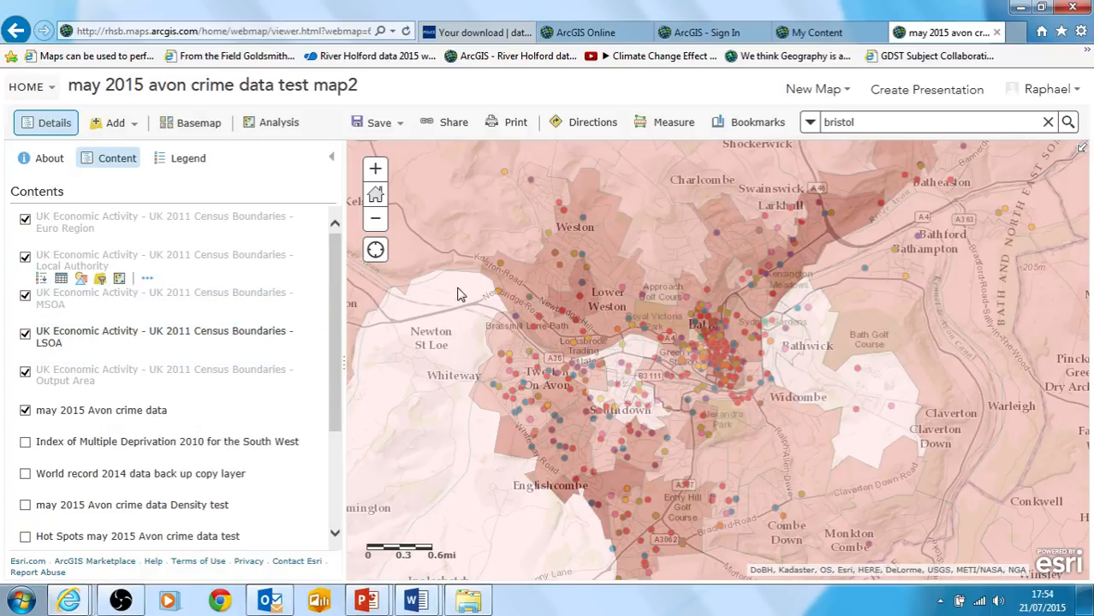
Examine how the economic activity layers switch between MSOA, LSOA and Output Area boundaries at different map scales around Bath
click(384, 228)
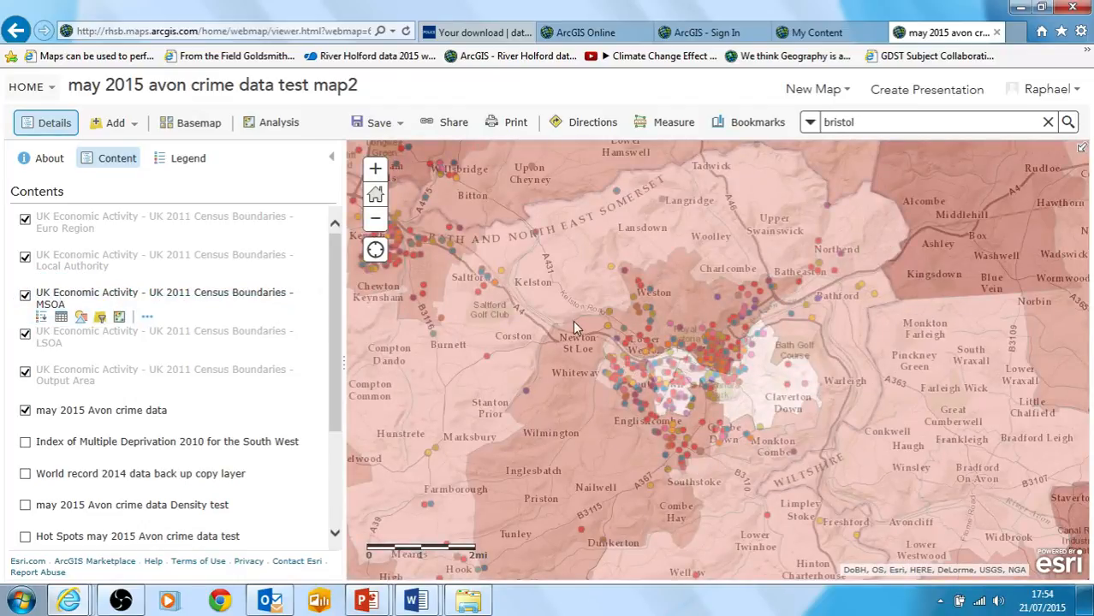
click(381, 178)
click(383, 180)
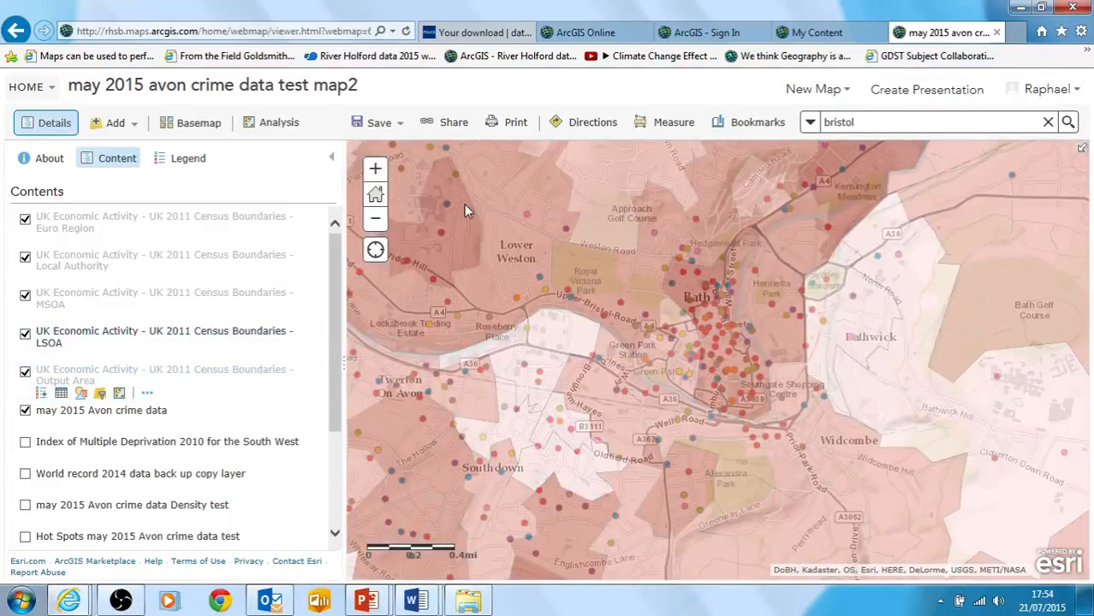
click(379, 173)
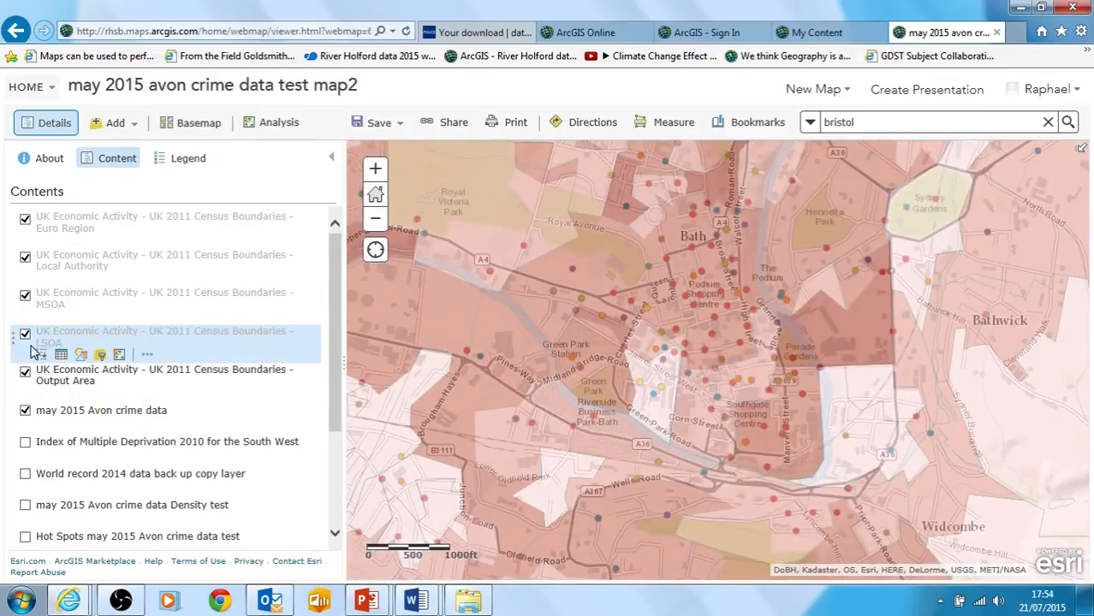
Remove the LSOA, MSOA, Local Authority and Euro Region layers of UK Economic Activity, keeping the Output Area layer
click(147, 354)
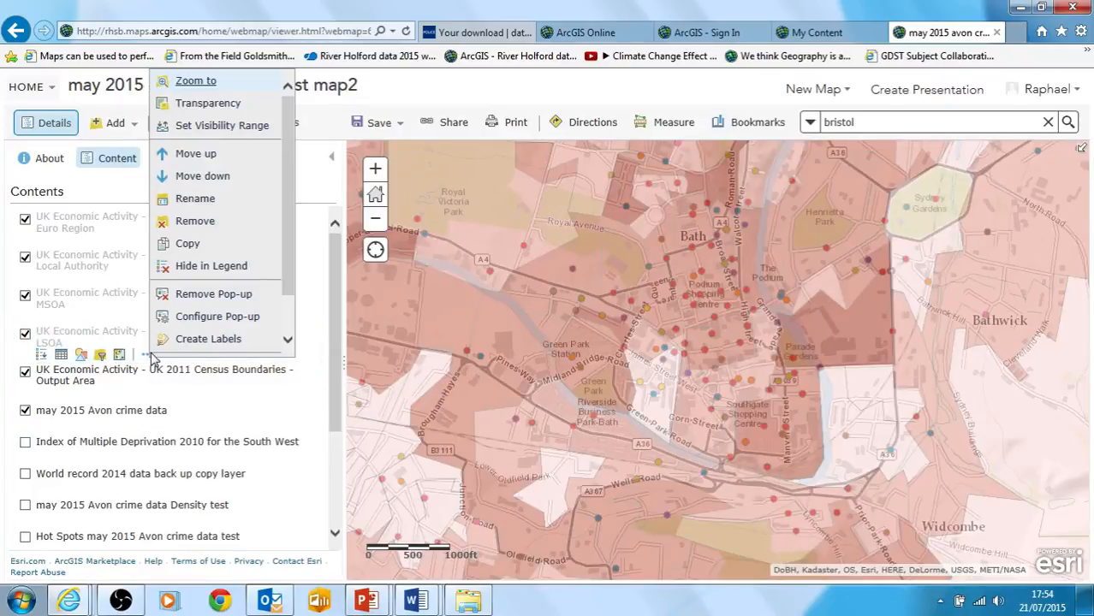
click(197, 221)
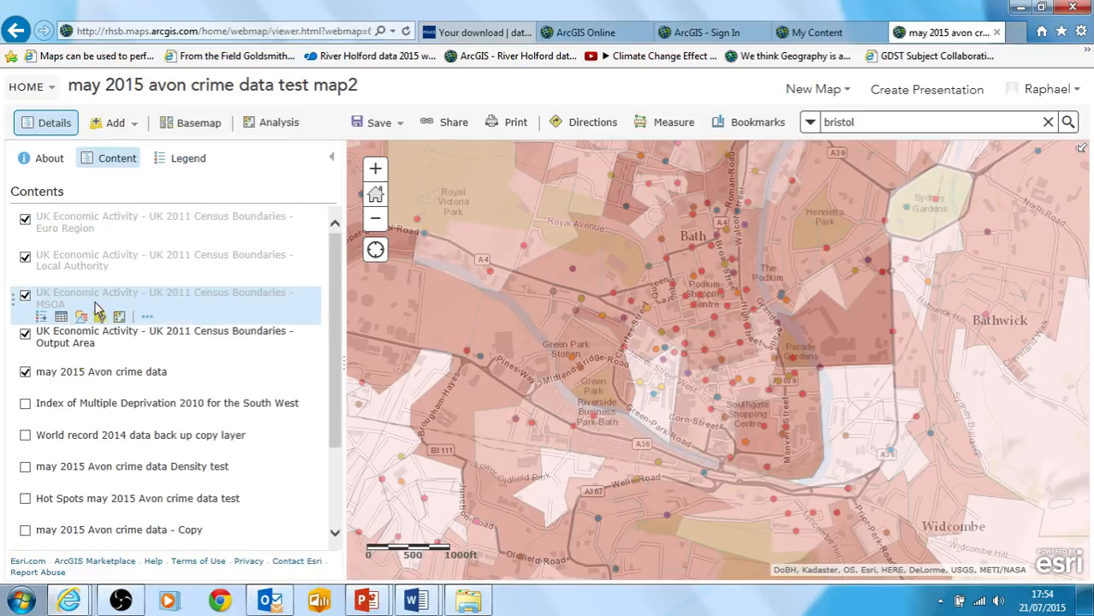
click(147, 319)
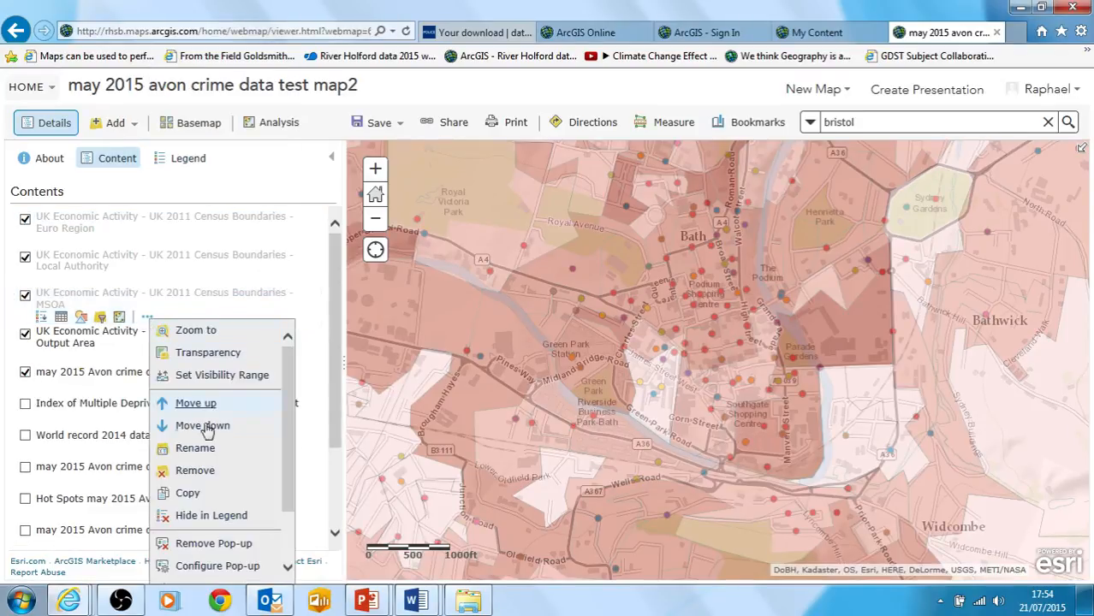
click(204, 482)
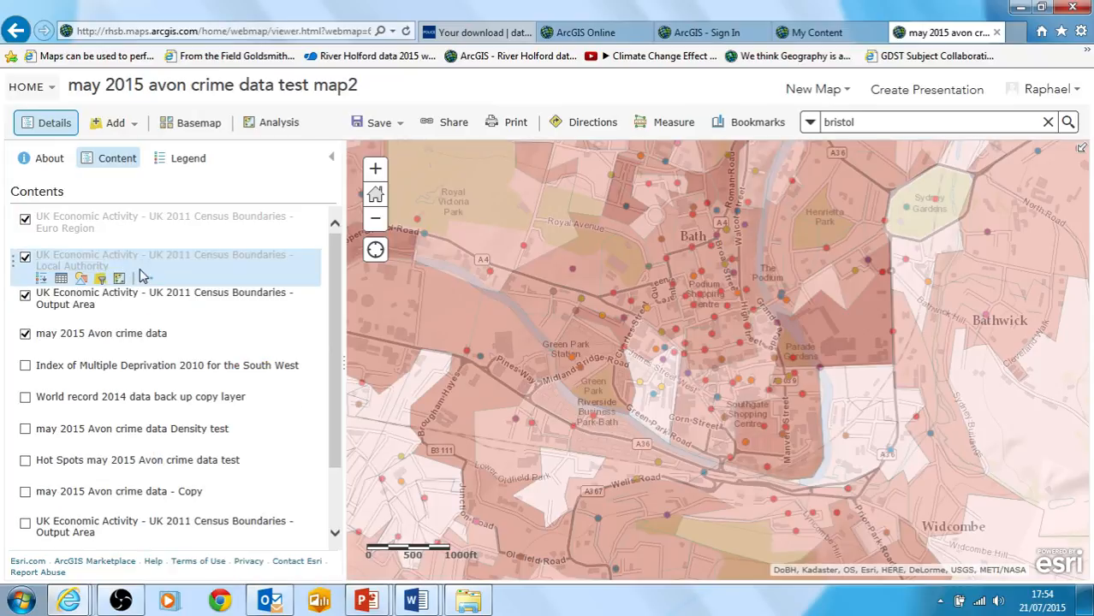
click(148, 278)
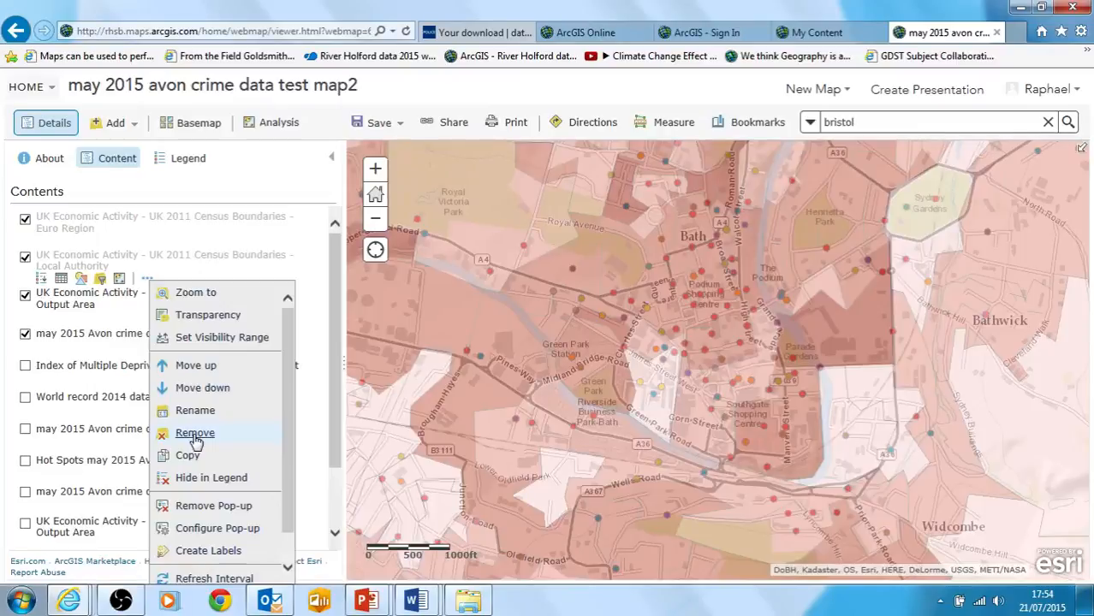
click(195, 434)
click(146, 242)
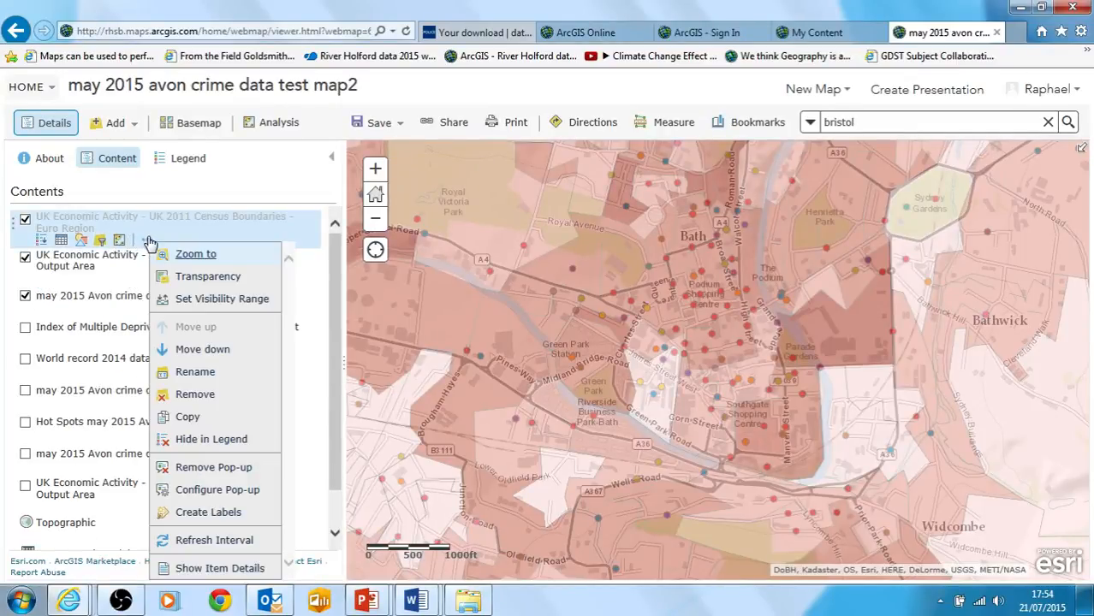
click(199, 399)
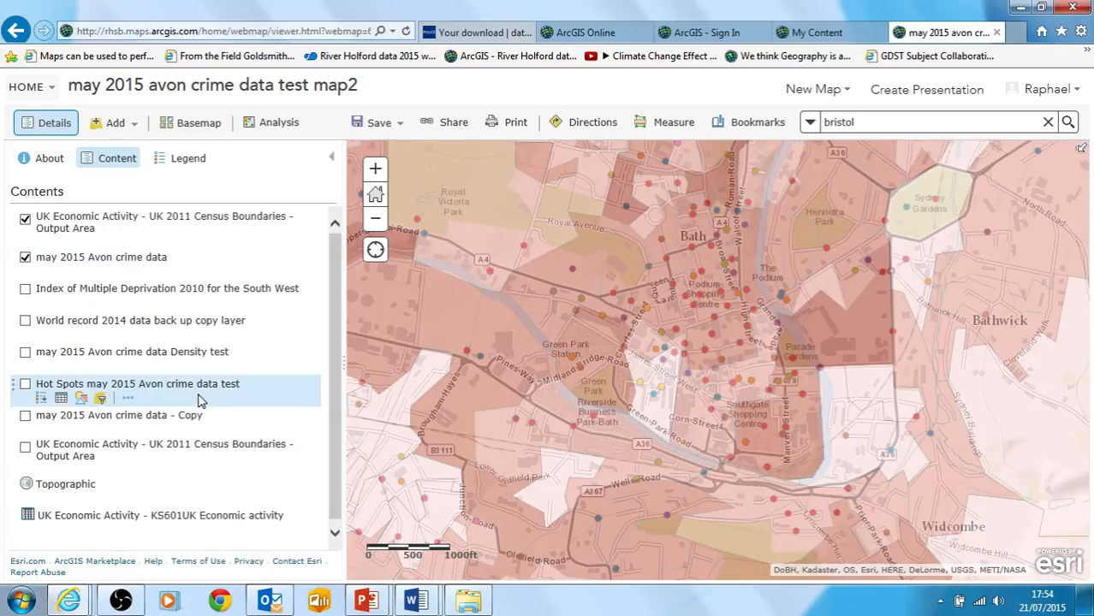
Extend the visibility range of the UK Economic Activity Output Area layer to run from City to Building scale
click(375, 222)
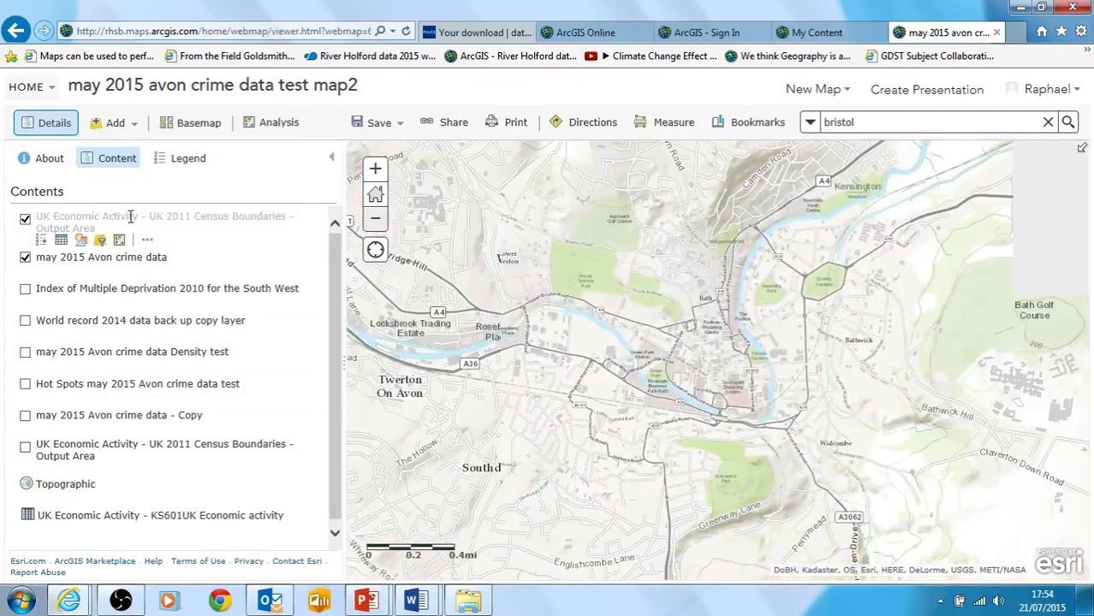
click(375, 170)
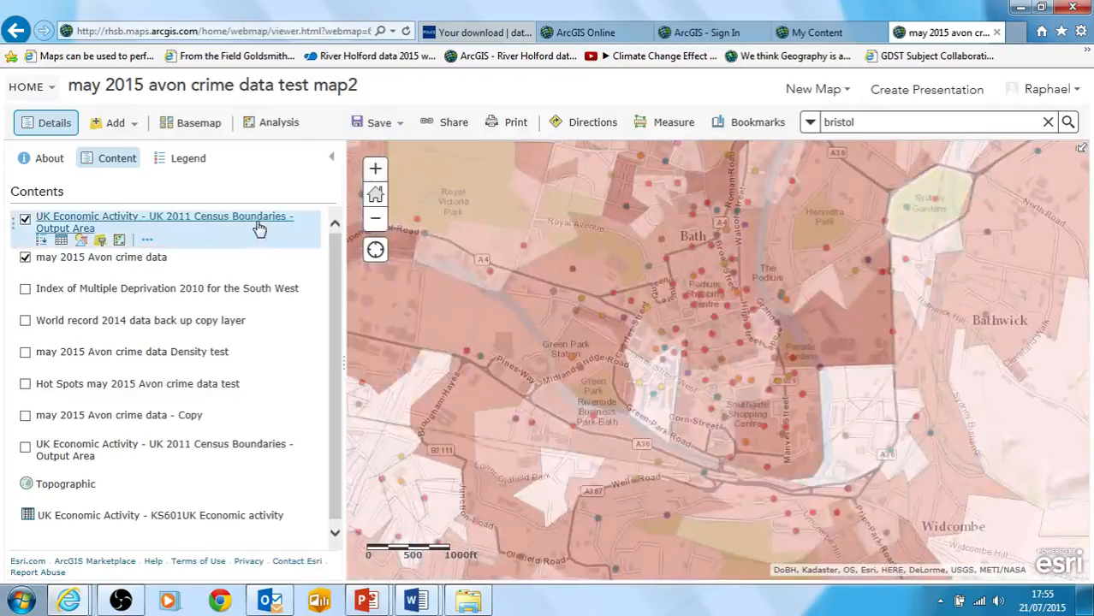
click(147, 240)
click(212, 297)
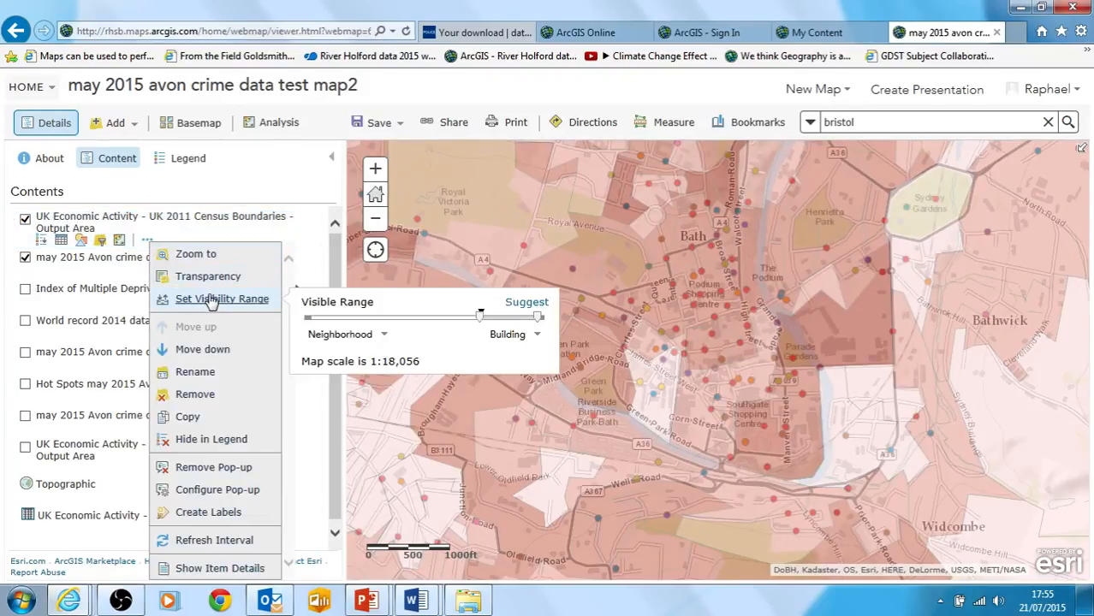
mouse_move(483, 318)
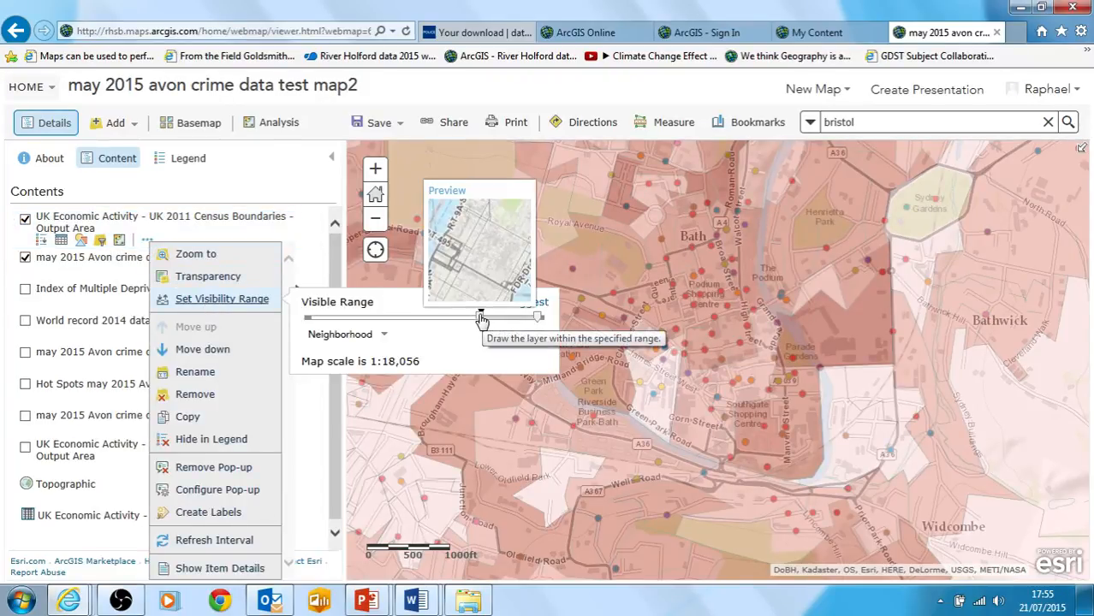
click(457, 322)
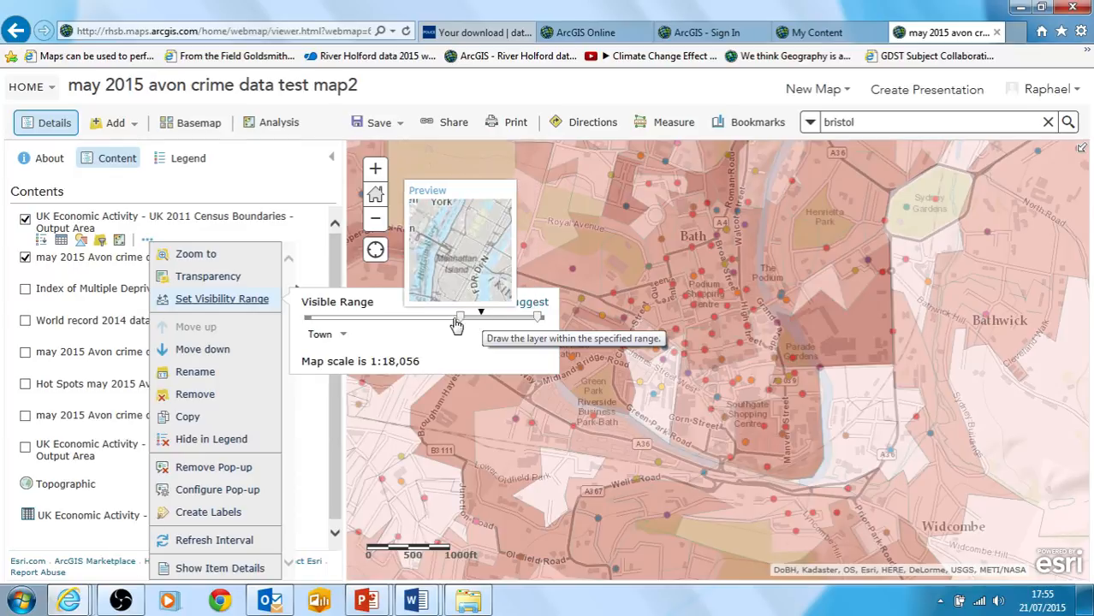
drag(453, 323, 449, 325)
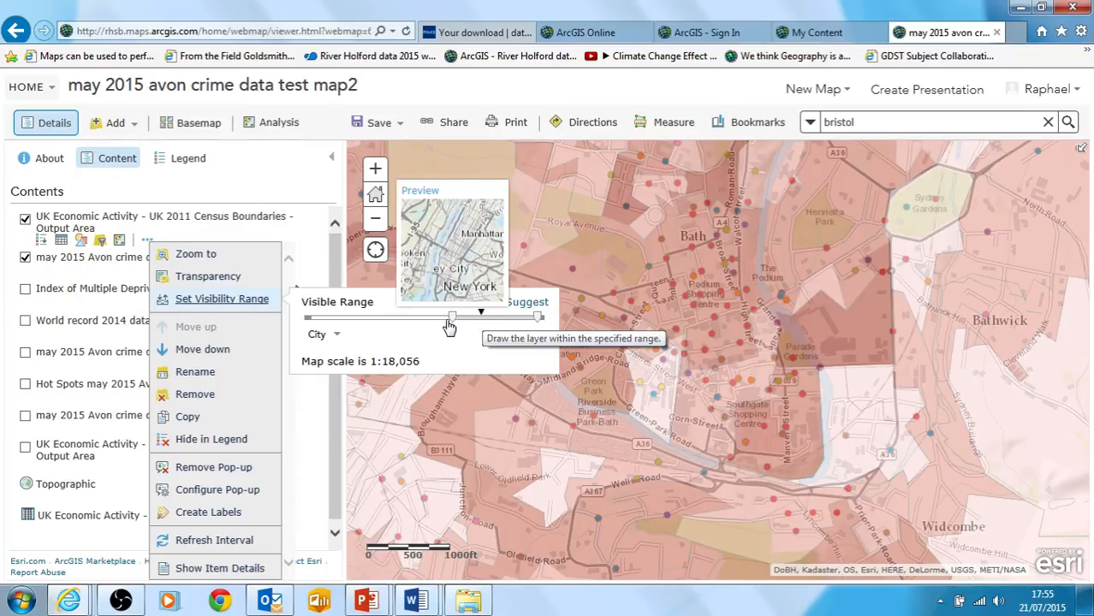
drag(449, 327, 445, 324)
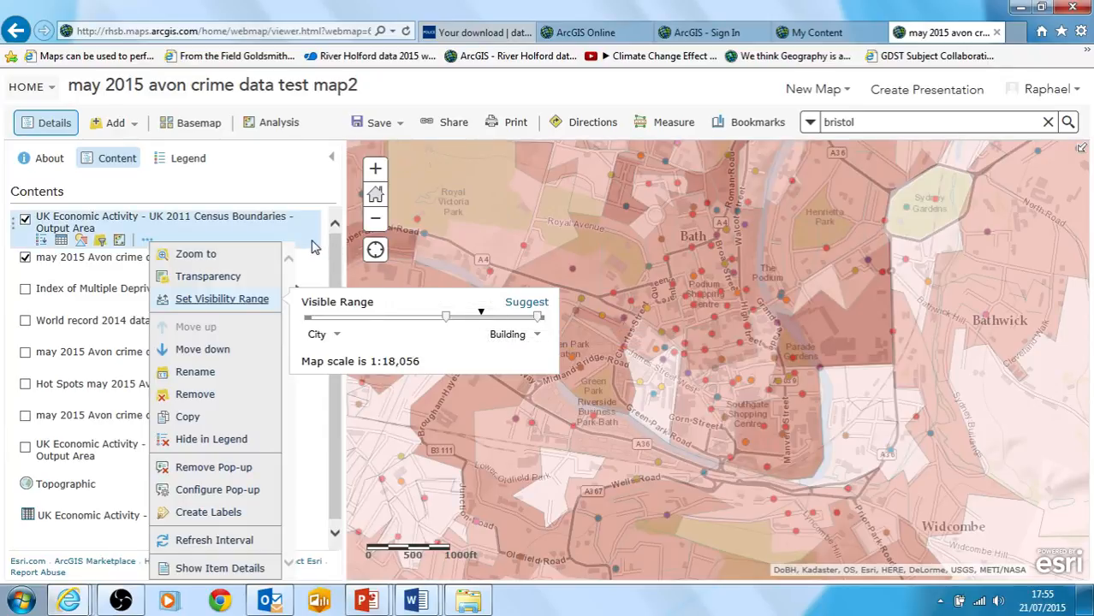
click(375, 218)
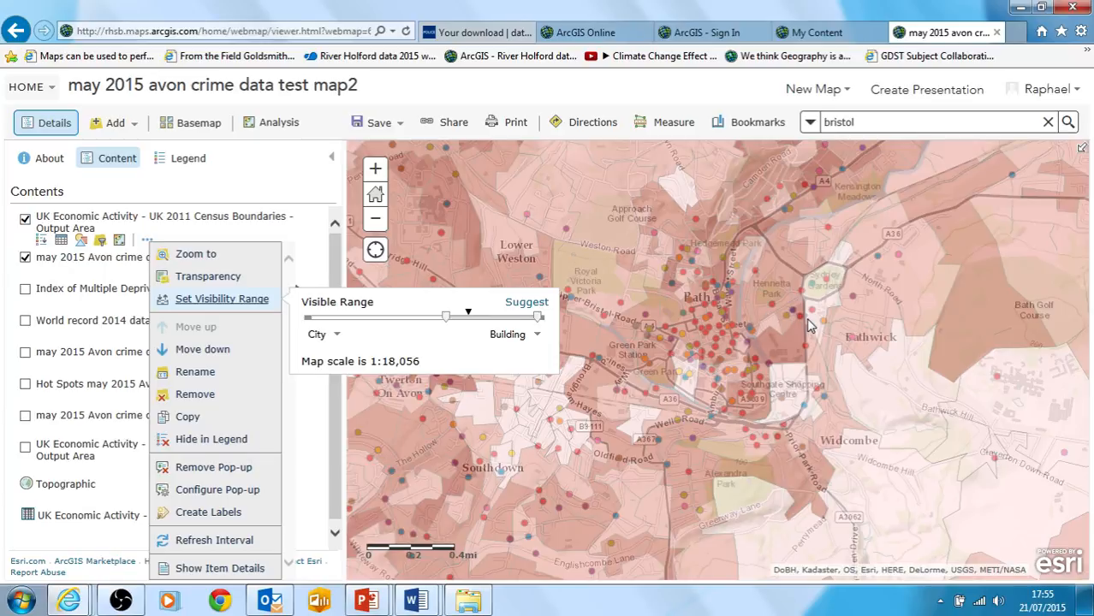
Inspect the employment, unemployment and other economic activity counts for the Output Area around Approach Golf Course
drag(807, 319, 832, 318)
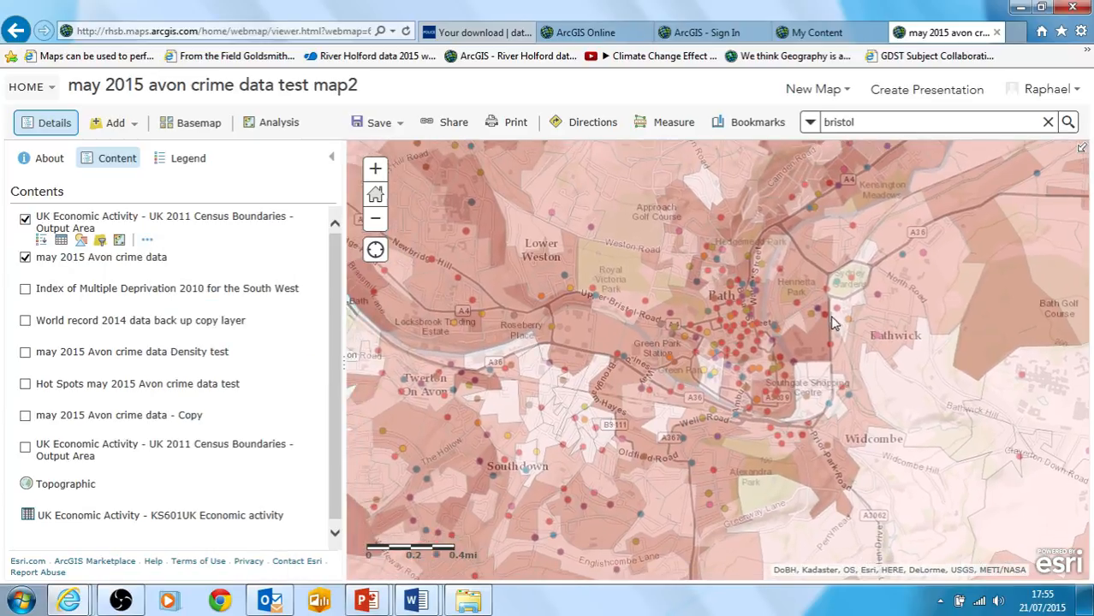
click(624, 242)
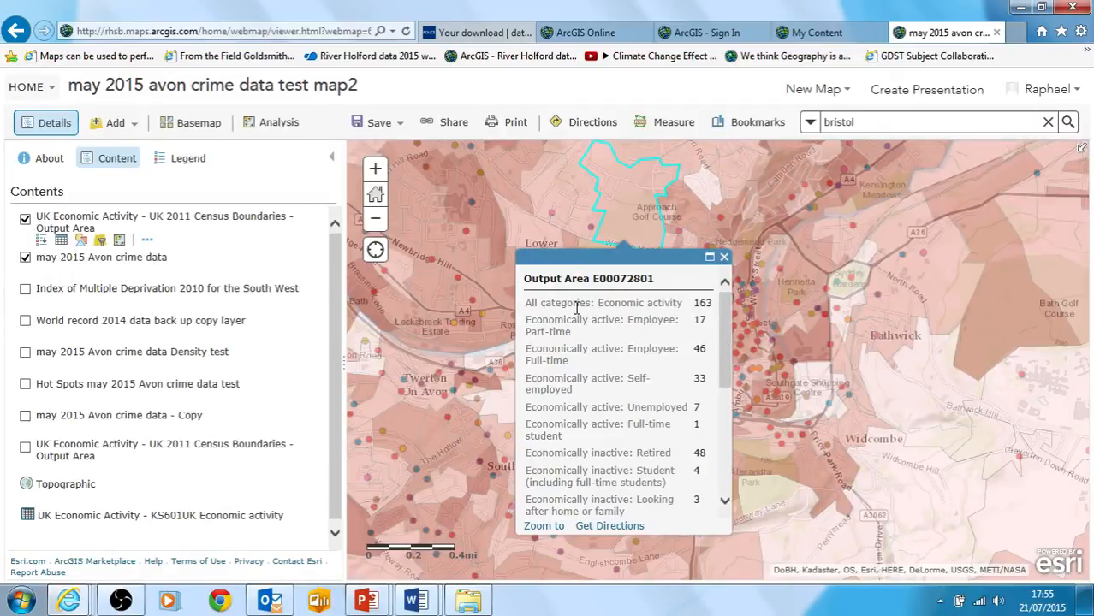
drag(589, 305, 682, 307)
click(666, 324)
scroll(727, 340, down, 2)
scroll(676, 316, up, 2)
drag(525, 331, 571, 332)
drag(528, 361, 545, 361)
drag(640, 407, 687, 407)
scroll(728, 381, down, 2)
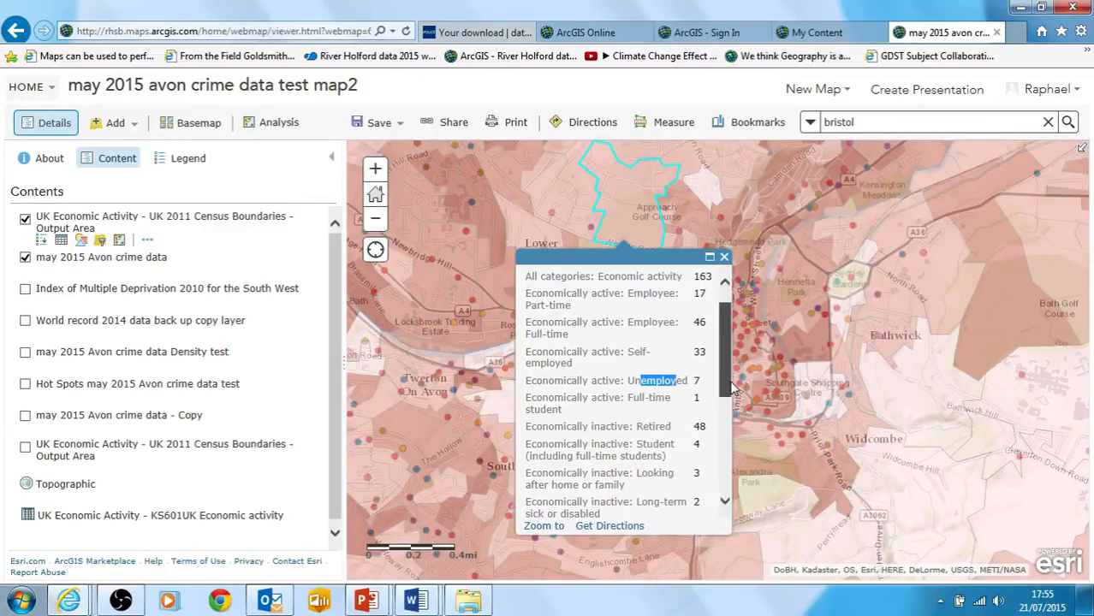
scroll(727, 390, up, 1)
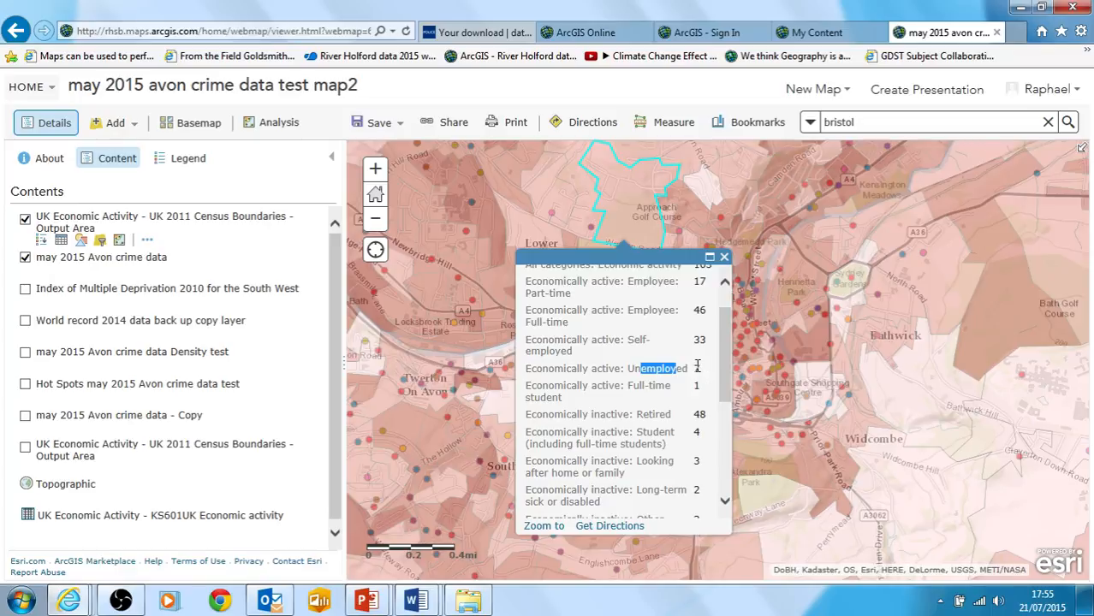
click(697, 366)
click(728, 373)
scroll(725, 368, up, 1)
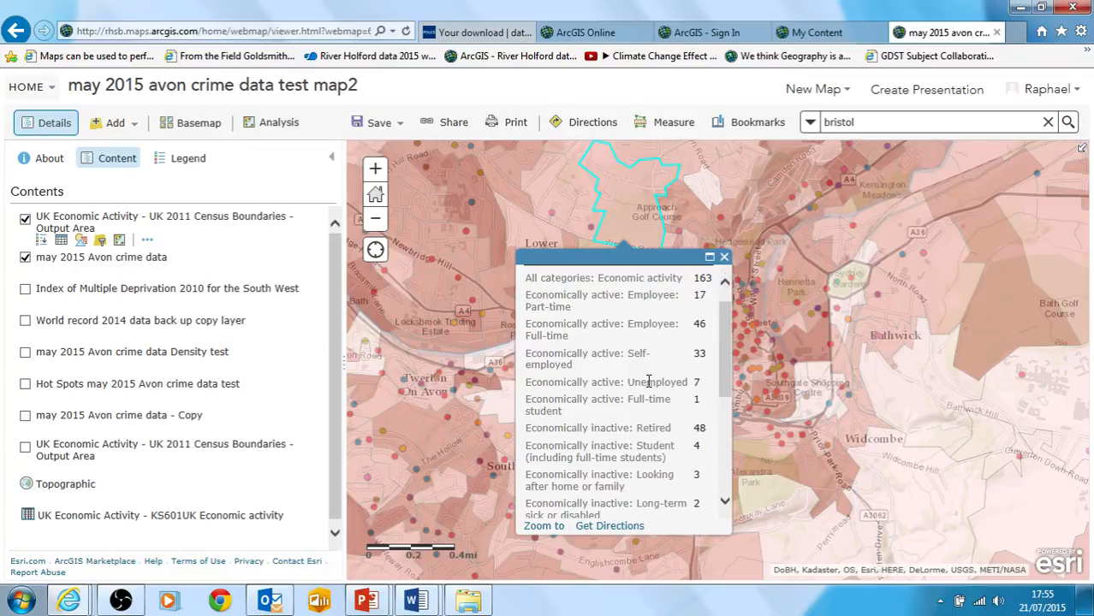
drag(648, 382, 687, 383)
click(725, 258)
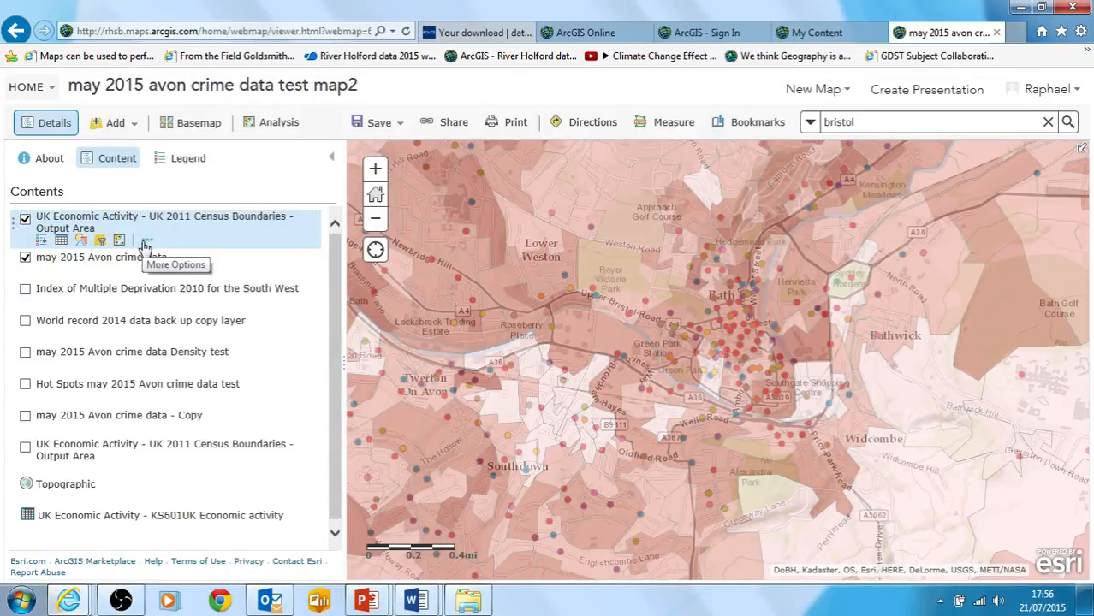
Change the UK Economic Activity Output Area layer's style to show the attribute Economically active: Unemployed
click(82, 241)
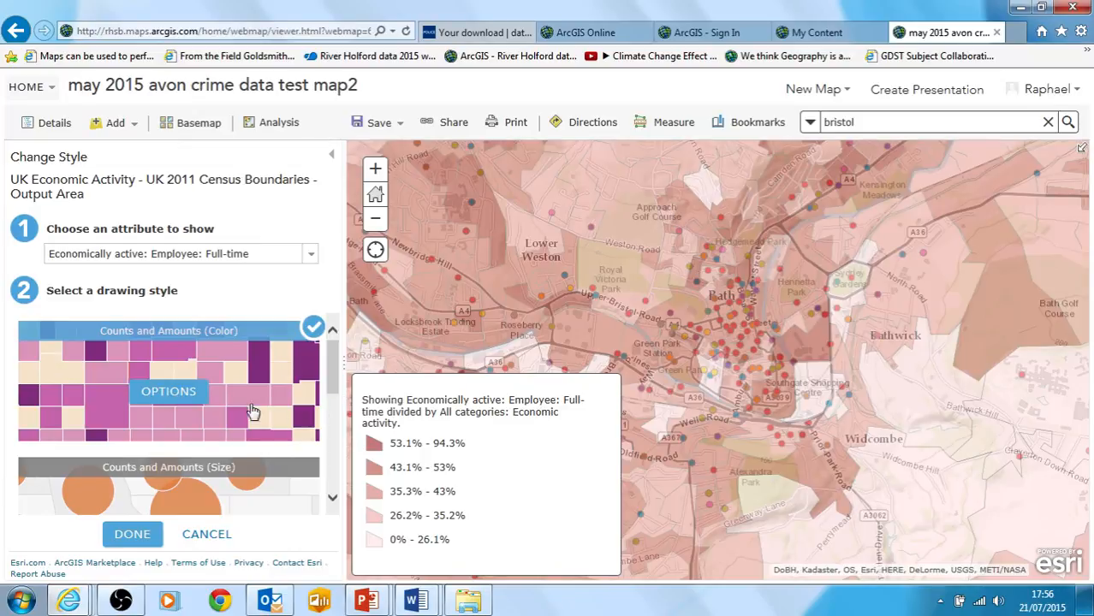
click(308, 256)
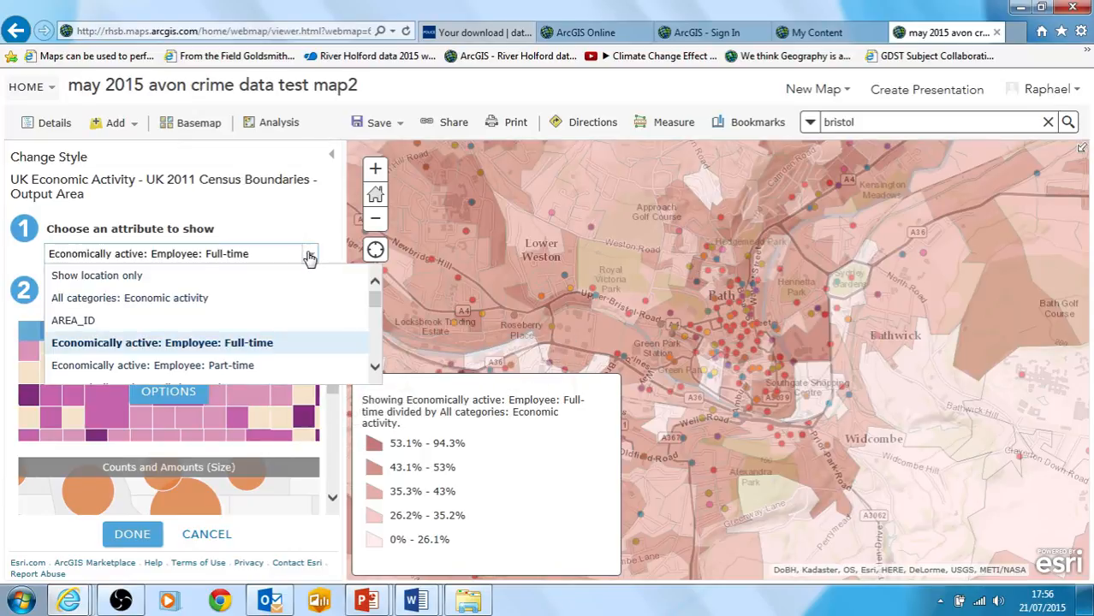
mouse_move(374, 307)
mouse_down()
mouse_move(369, 370)
mouse_move(377, 304)
mouse_move(380, 319)
mouse_up()
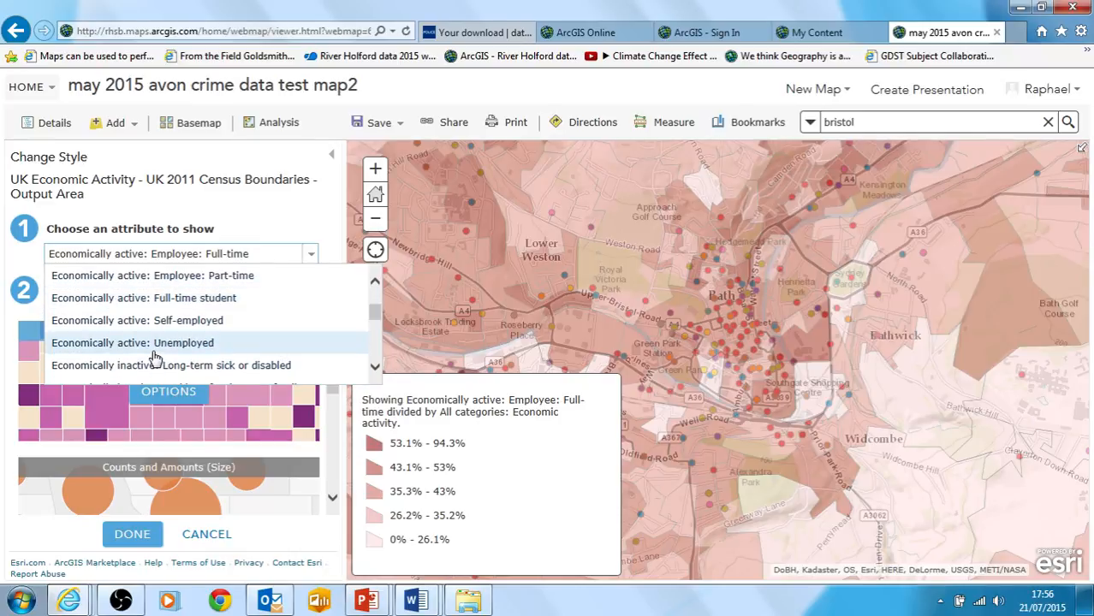
click(154, 351)
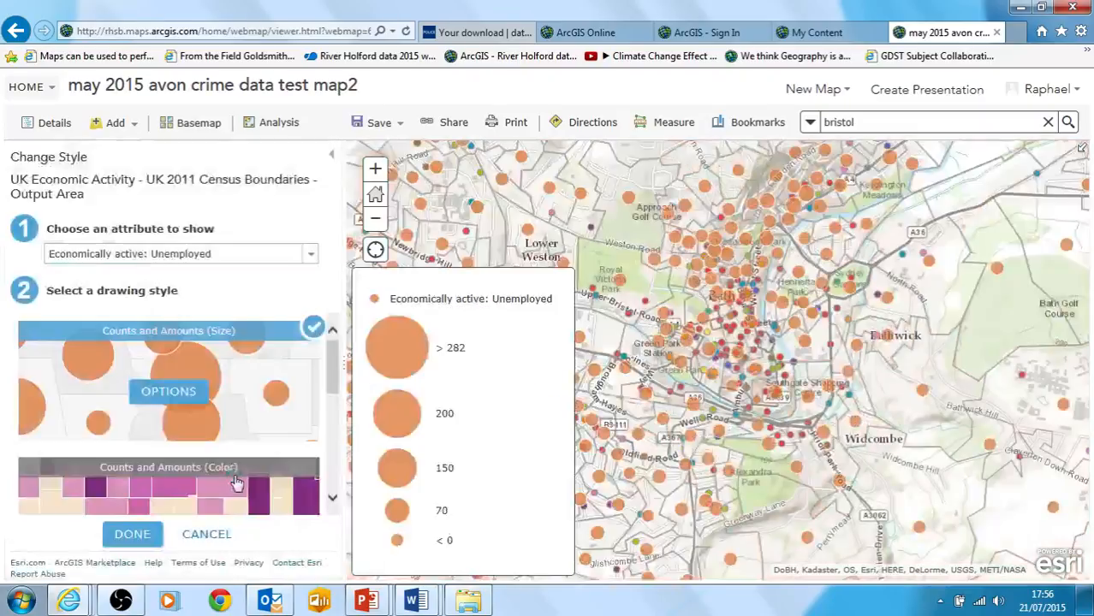
Apply the Counts and Amounts (Color) drawing style with the High to Low theme to the unemployment attribute
click(188, 493)
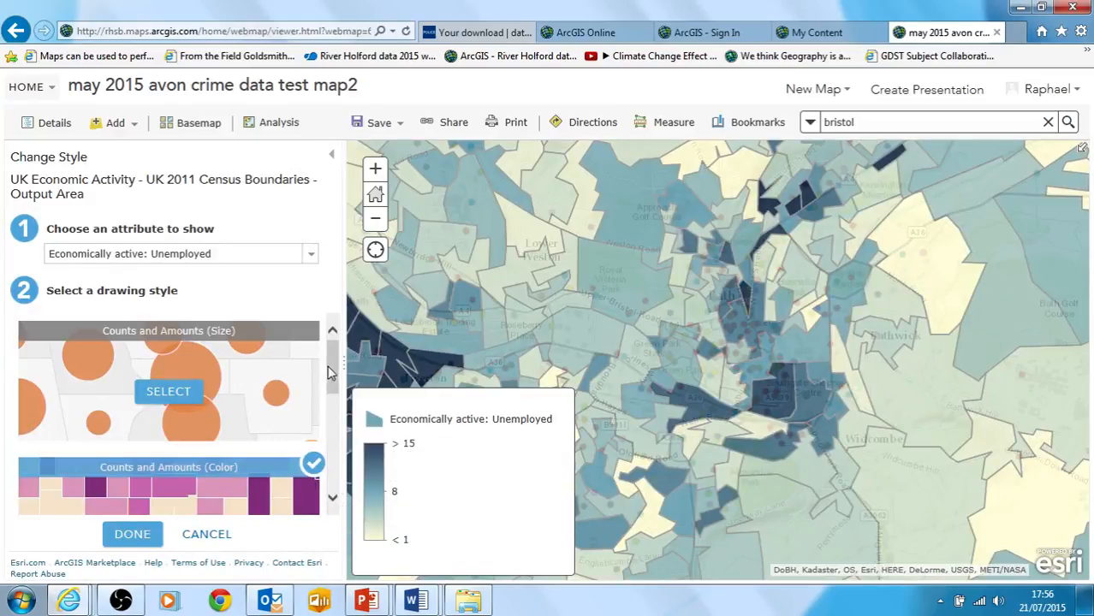
drag(331, 368, 281, 420)
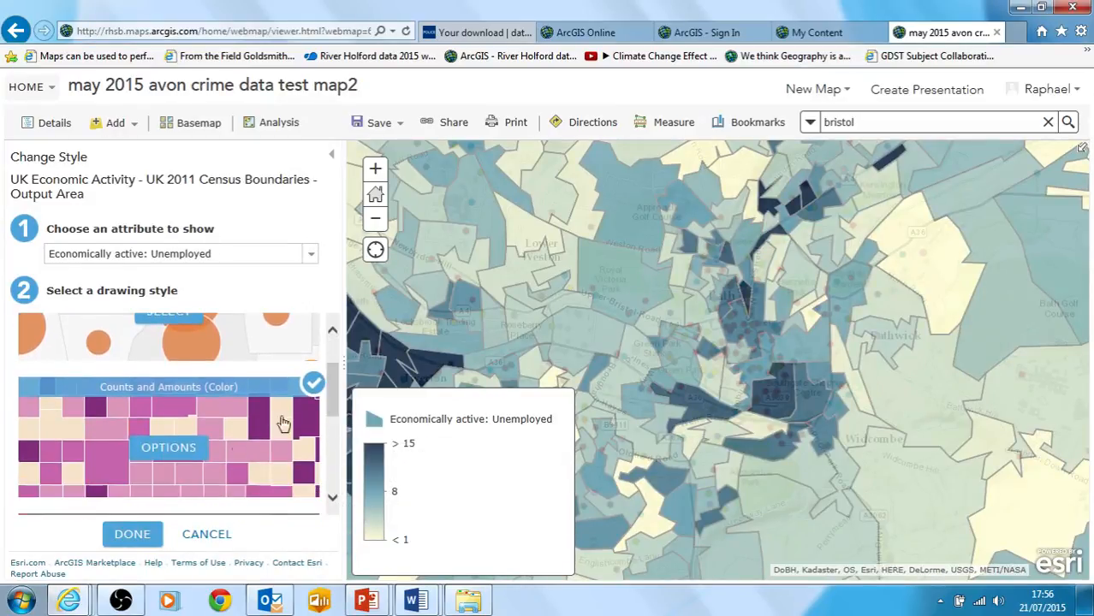
click(156, 449)
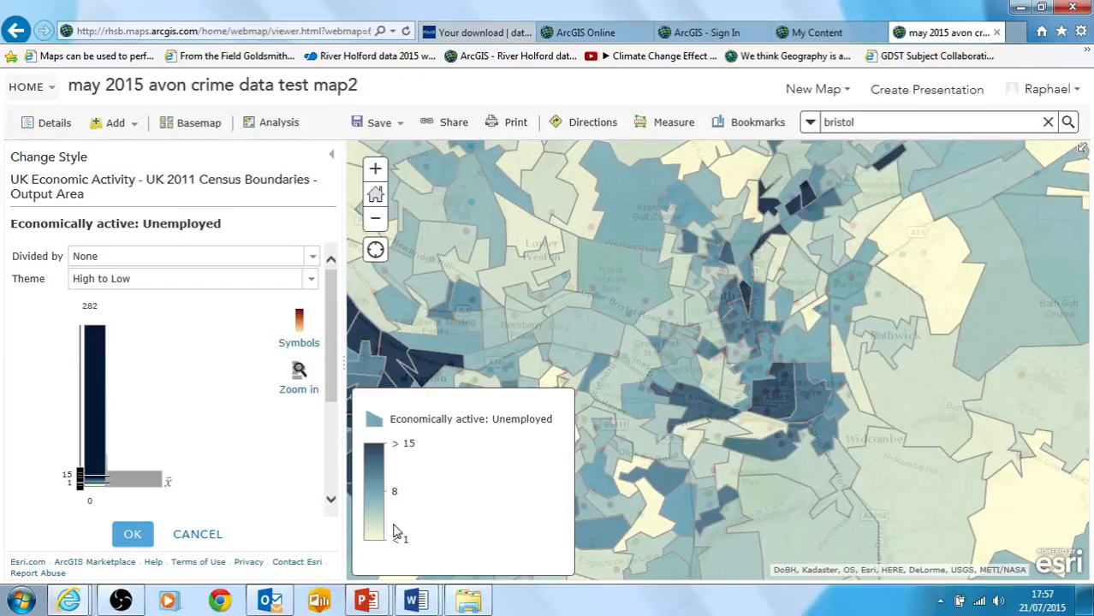
click(376, 220)
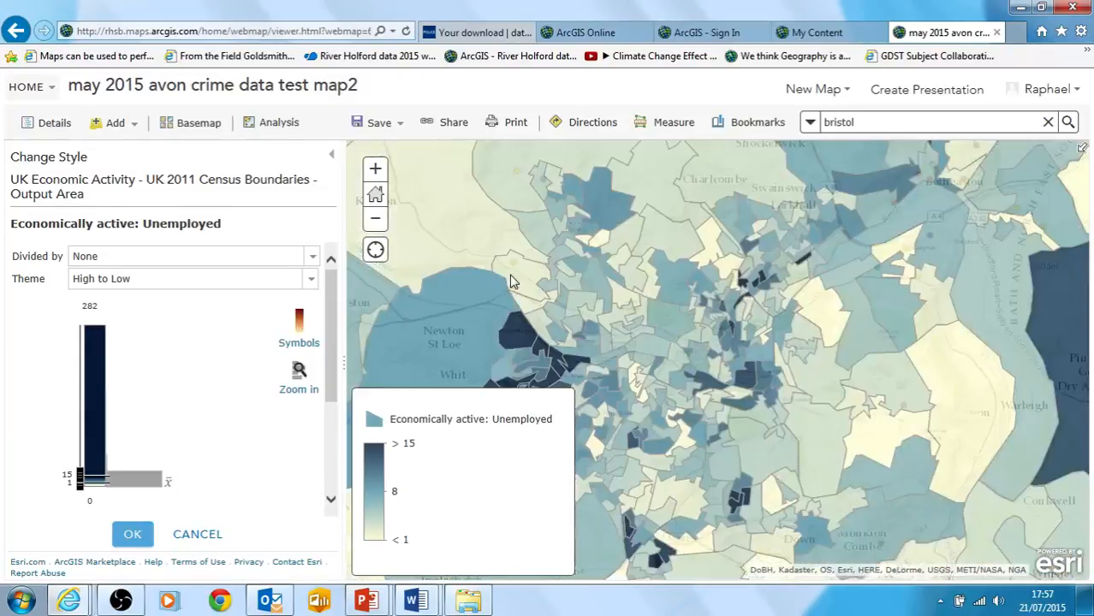
click(135, 537)
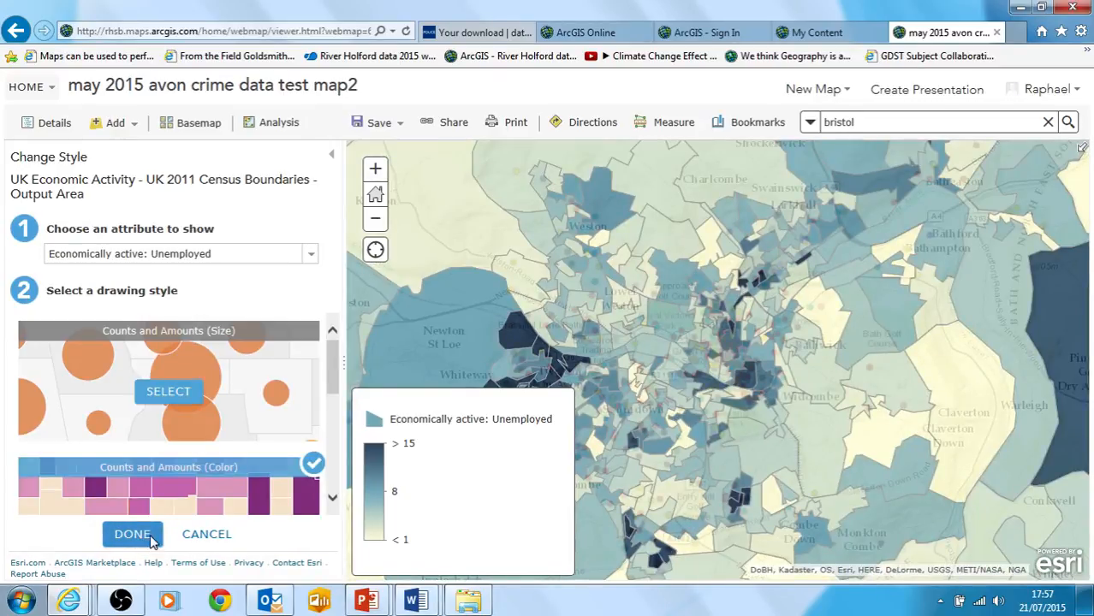
click(132, 534)
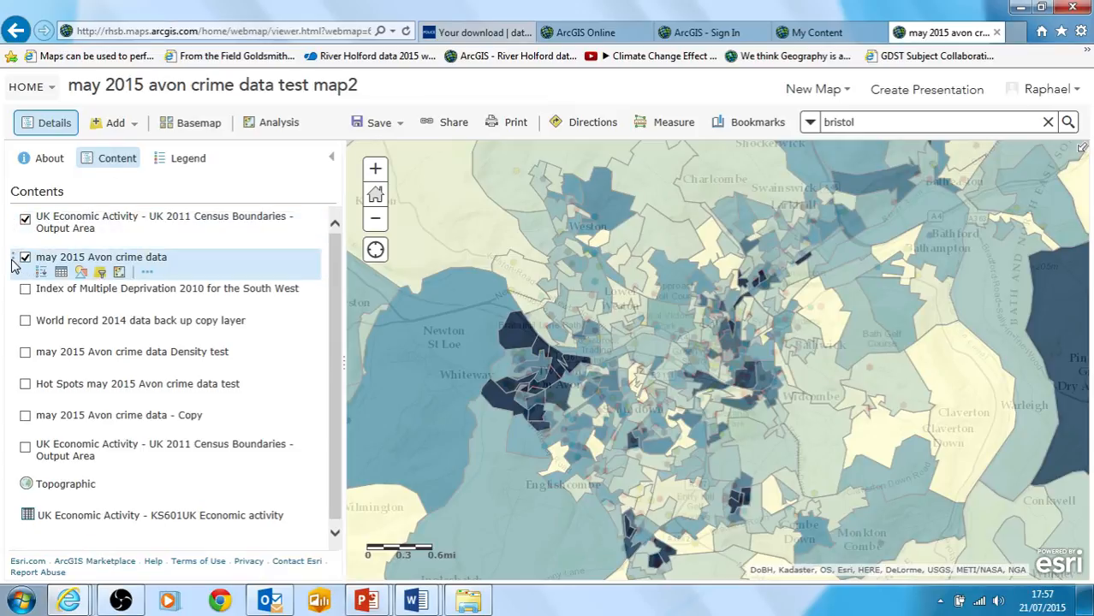
Move the may 2015 Avon crime data layer above the UK Economic Activity layer and hide the crime points
drag(12, 265, 21, 214)
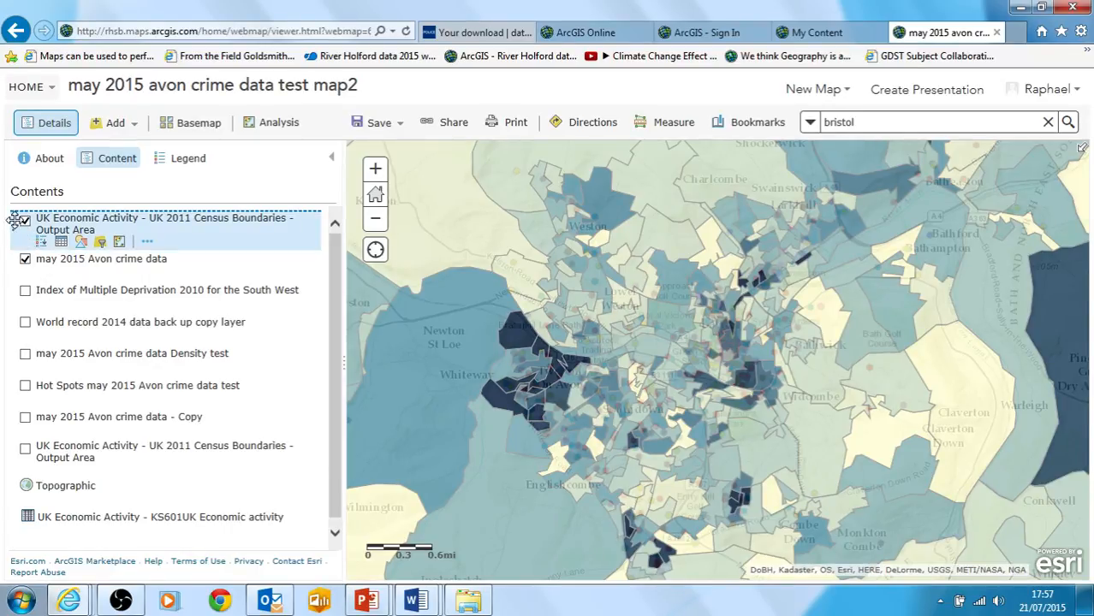
drag(8, 247, 12, 214)
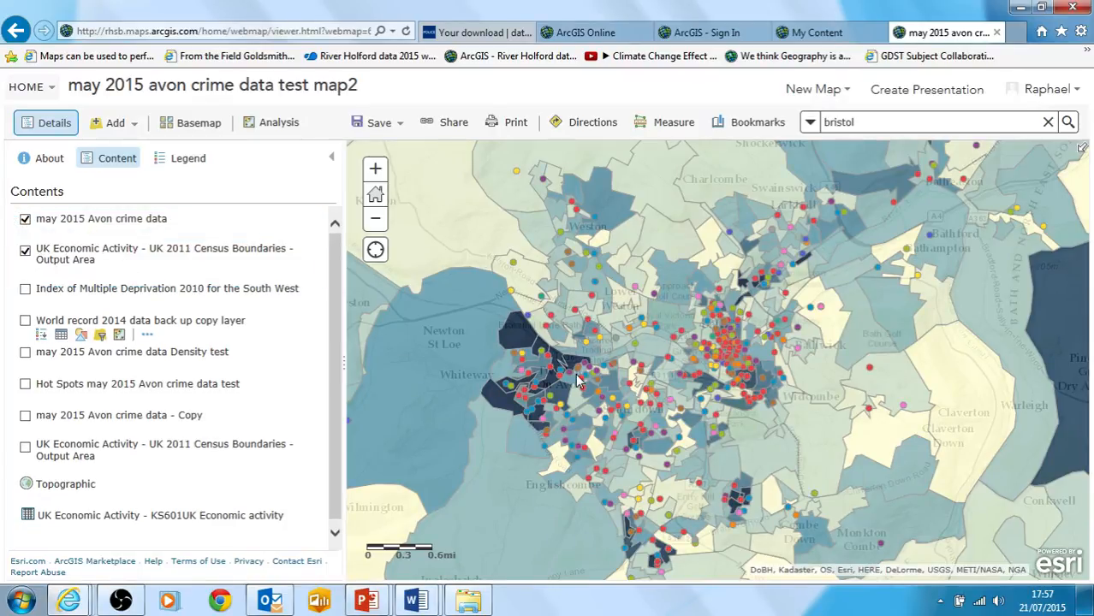
click(25, 220)
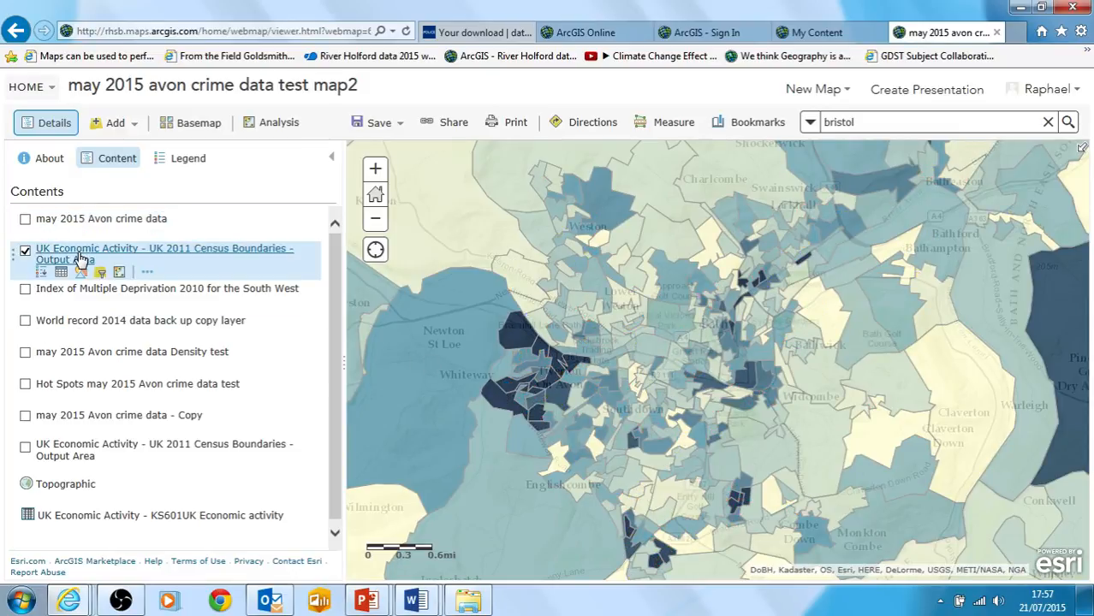
Show the economic activity layer's legend and compare unemployed counts for Output Areas near Whiteway, central Bath and Lower Weston
click(40, 260)
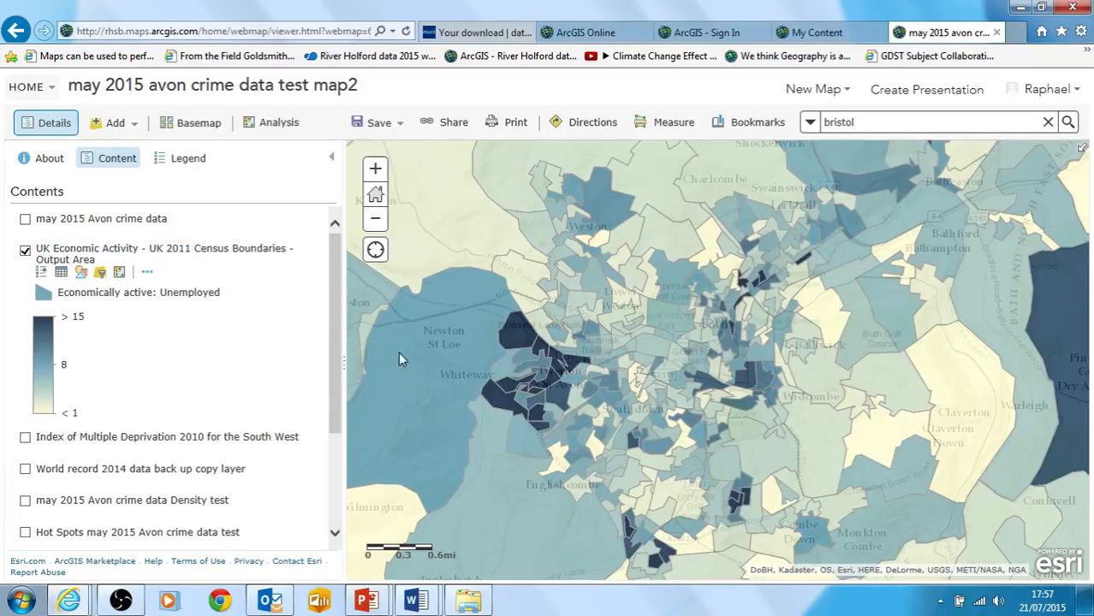
click(501, 404)
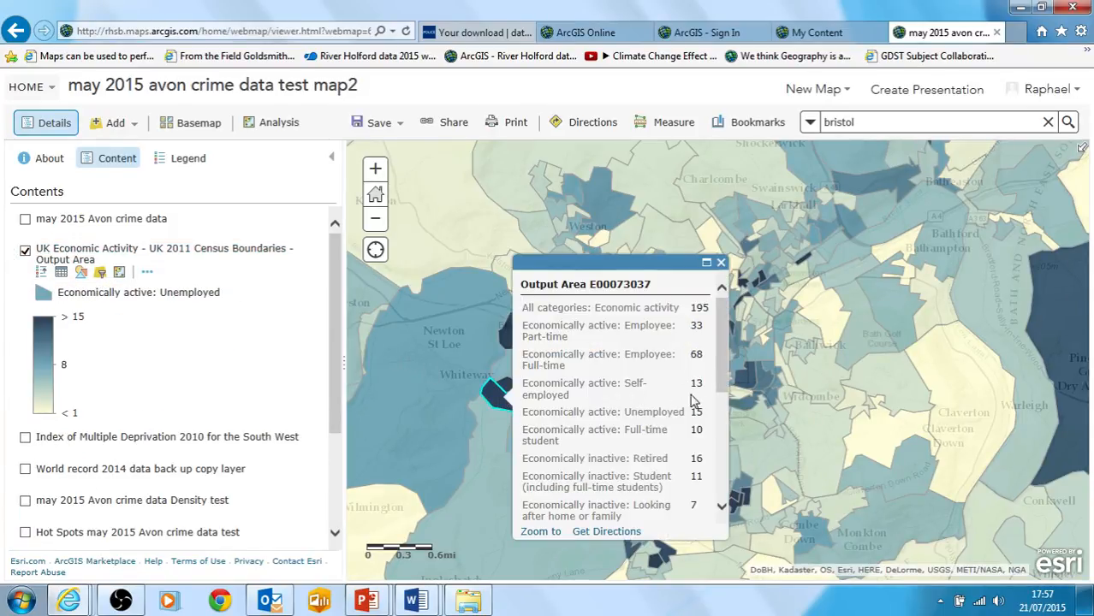
click(720, 262)
click(745, 384)
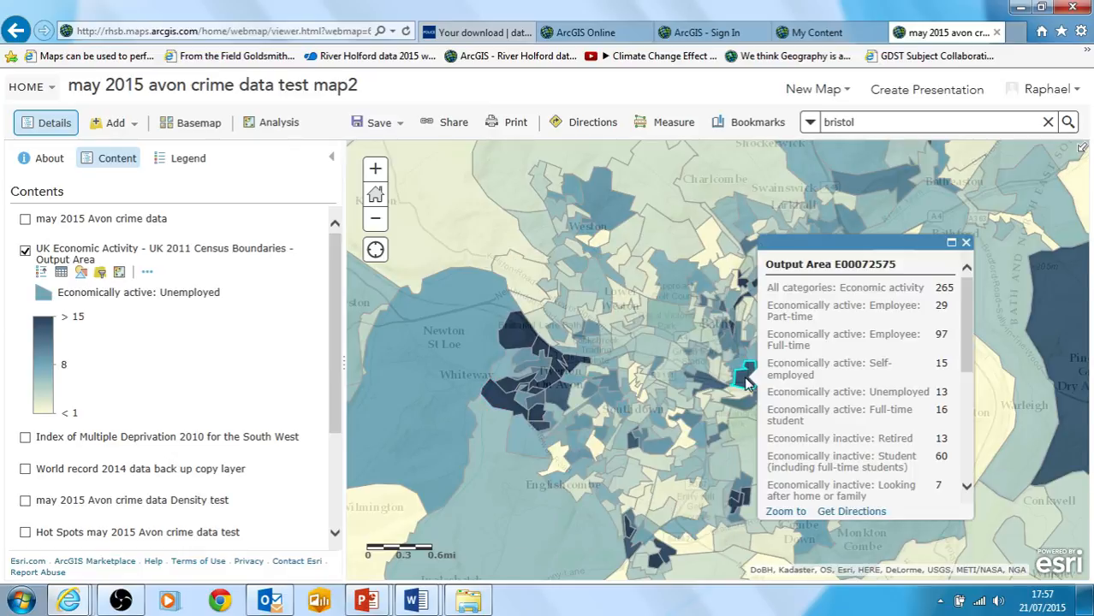
double_click(941, 391)
click(965, 243)
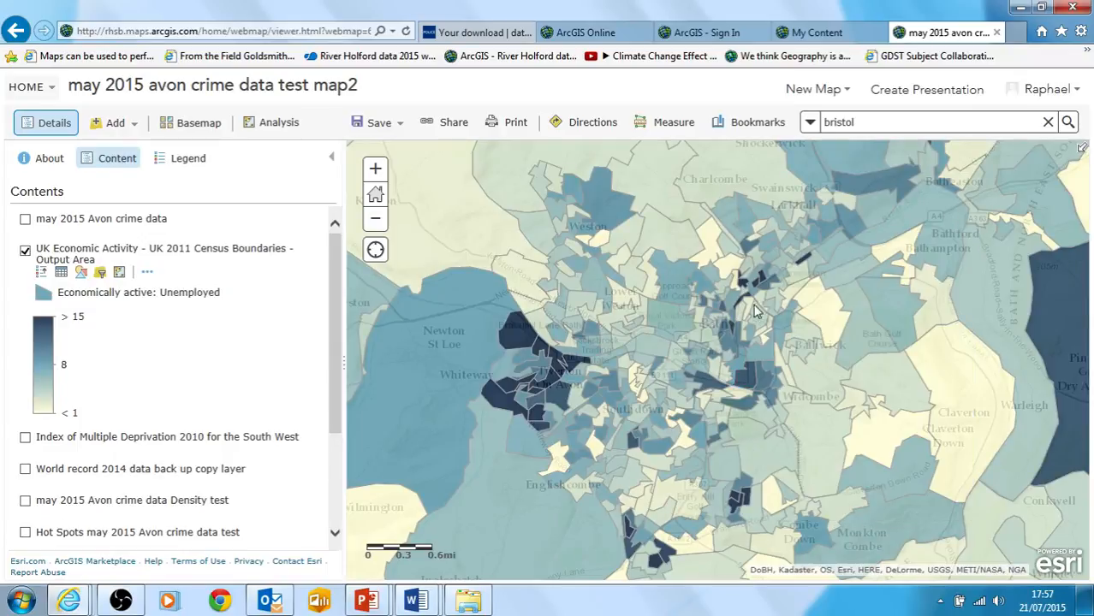
click(655, 296)
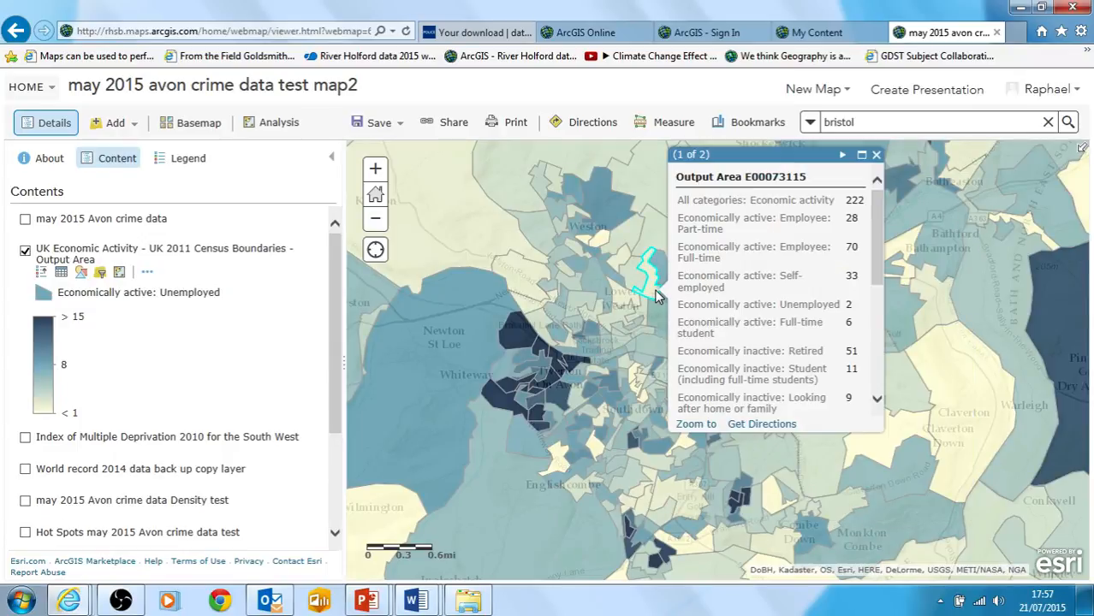
click(876, 155)
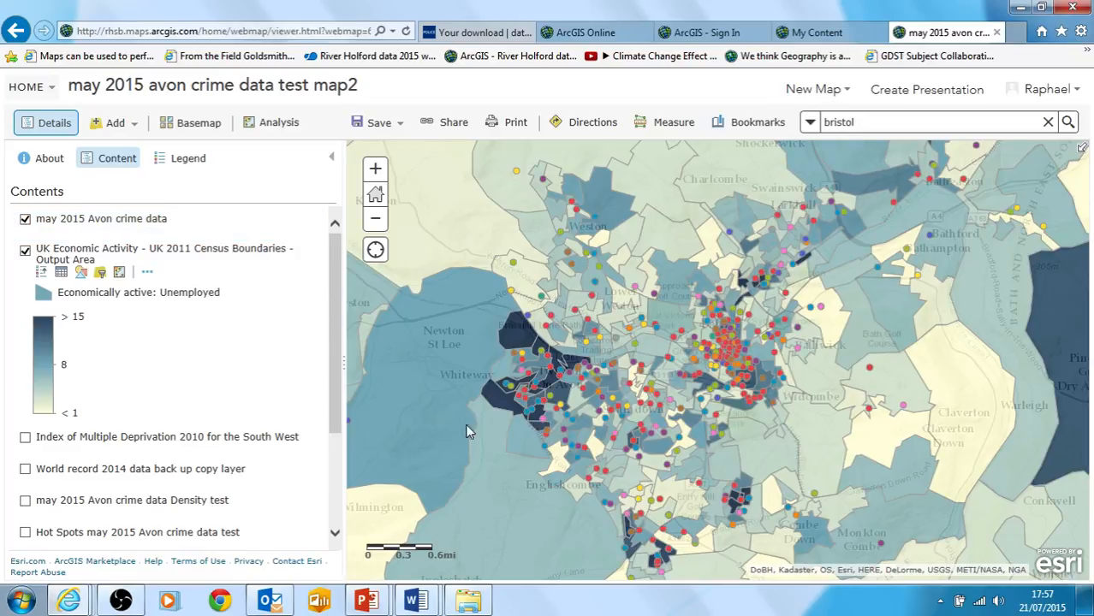
Check an Output Area's figures just west of central Bath and look closer at the crime points over the unemployment shading
click(683, 357)
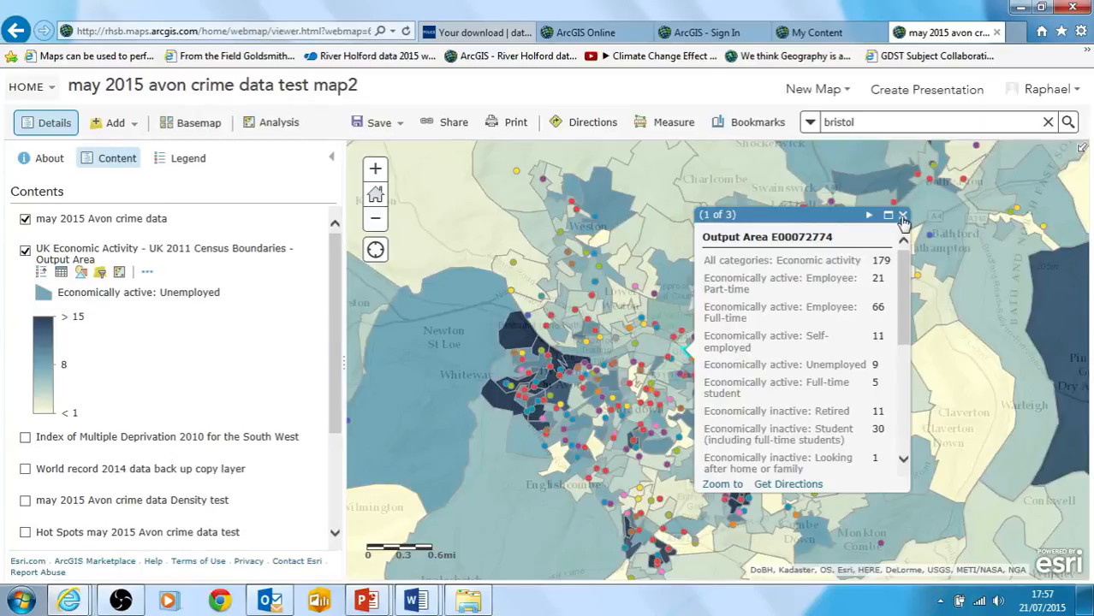
click(903, 215)
click(375, 168)
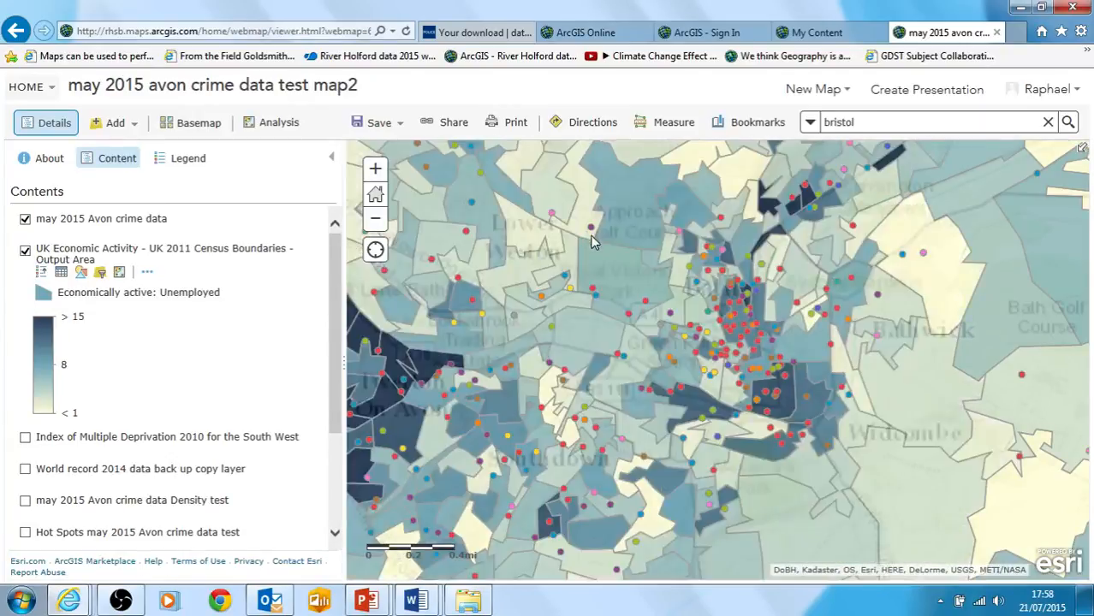
Compare the unemployment shading across Bath with the Hot Spots may 2015 Avon crime data test layer by switching between the two layers
drag(587, 265, 644, 325)
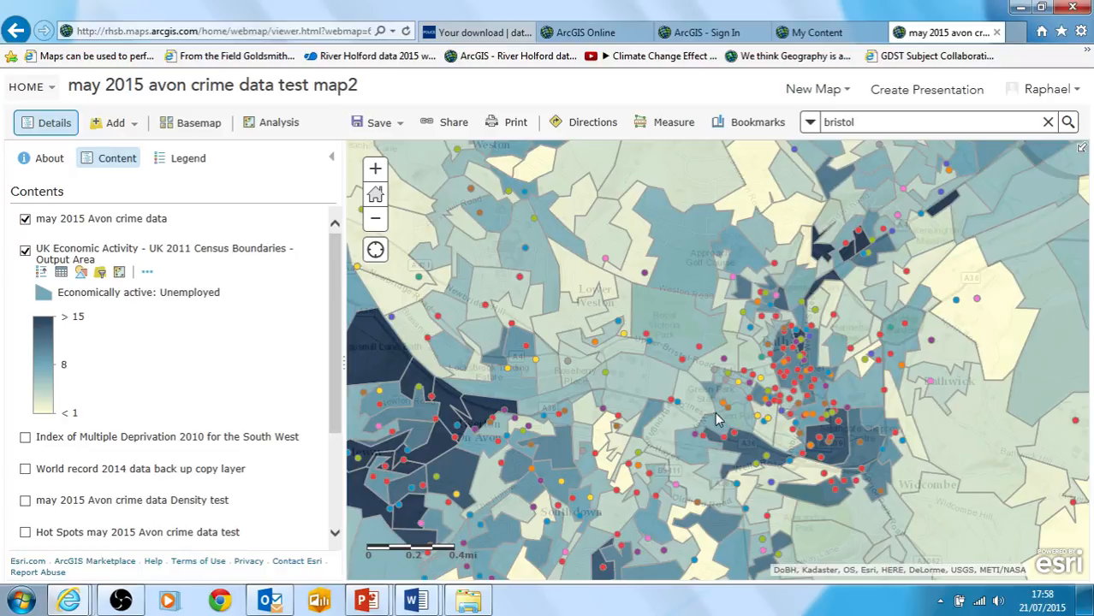
drag(681, 321, 704, 300)
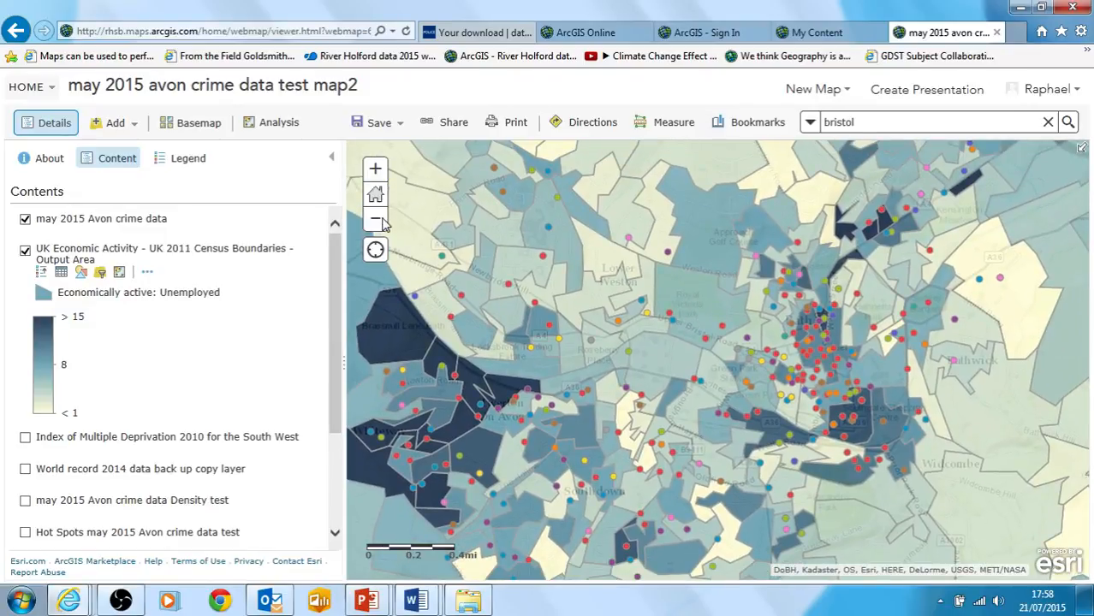
click(377, 222)
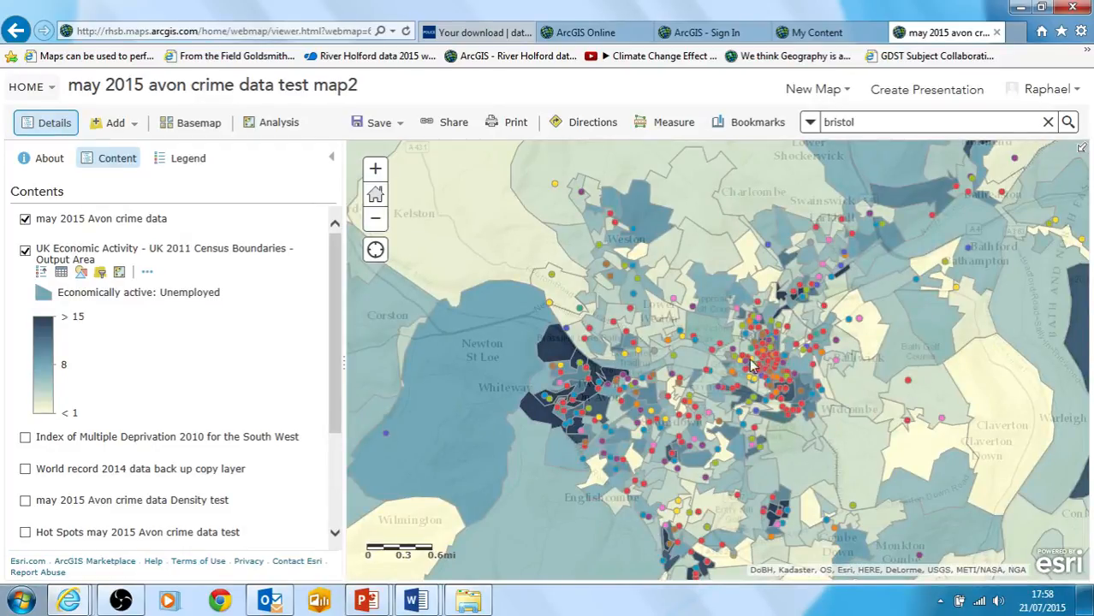
click(25, 251)
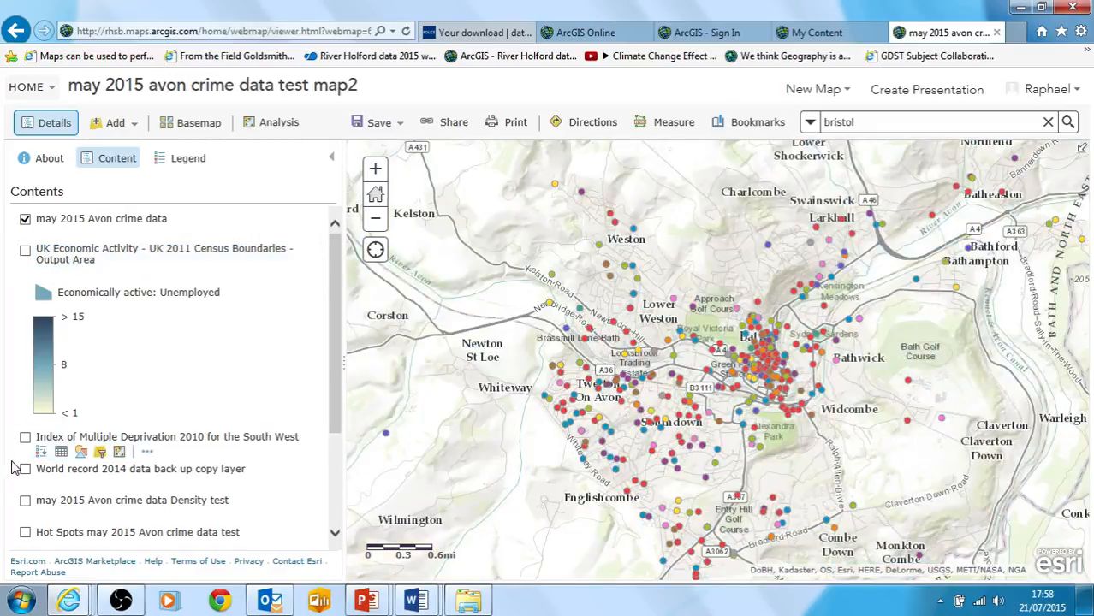
click(25, 534)
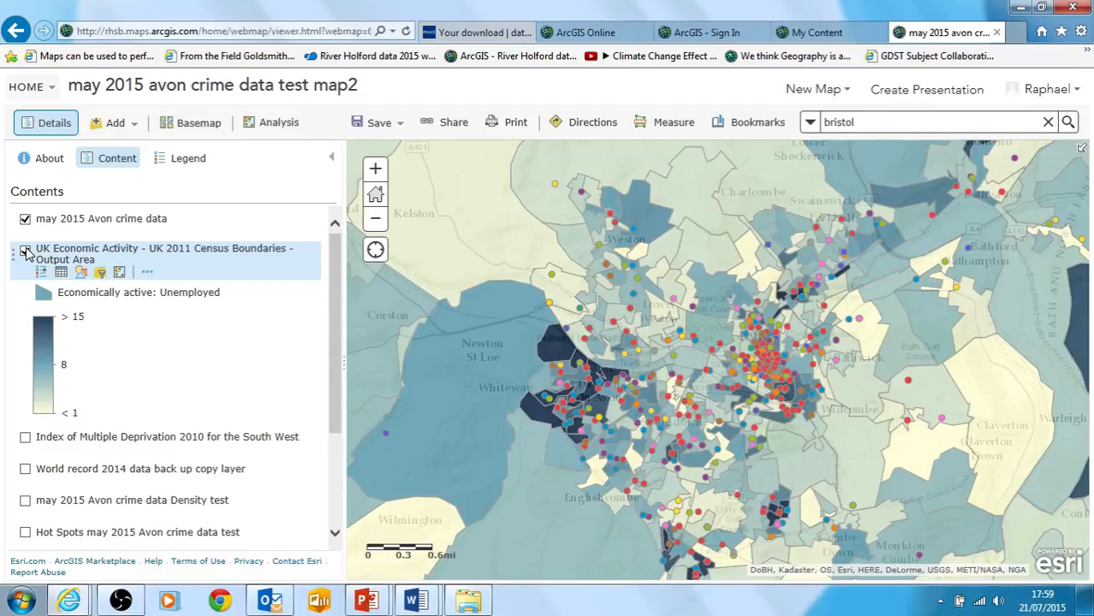
Review the ArcGIS Online layer search for uk economic and close it without adding another layer
click(131, 130)
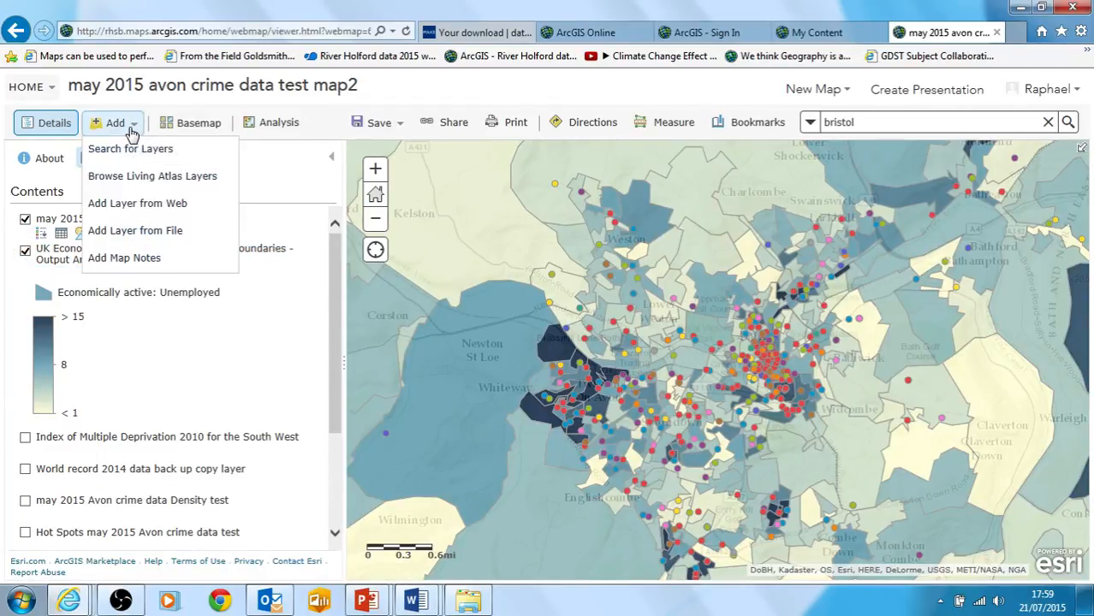
click(126, 149)
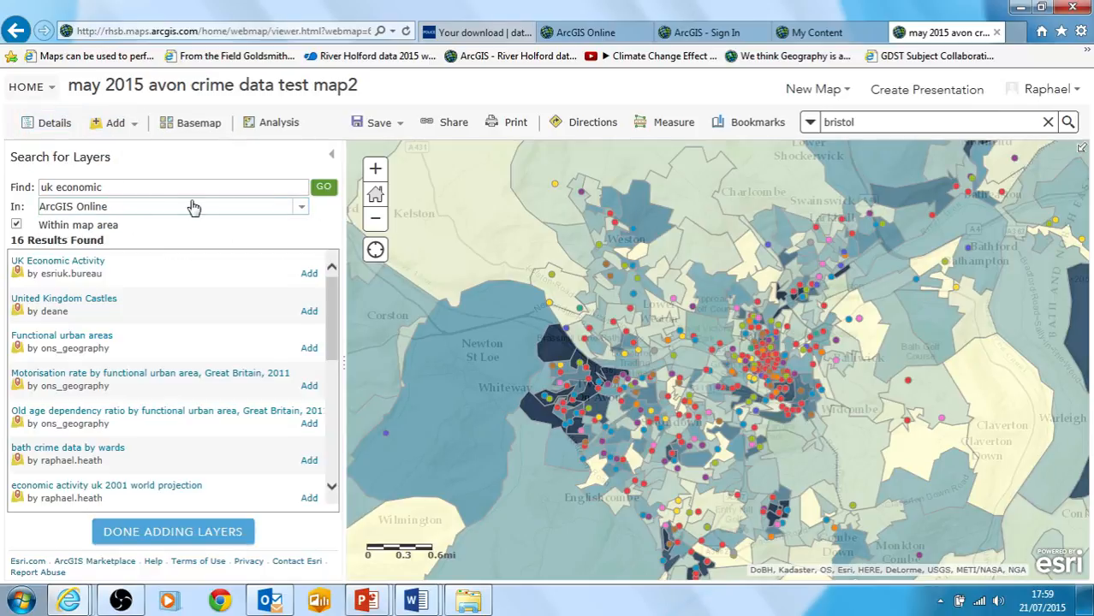
drag(126, 188, 23, 173)
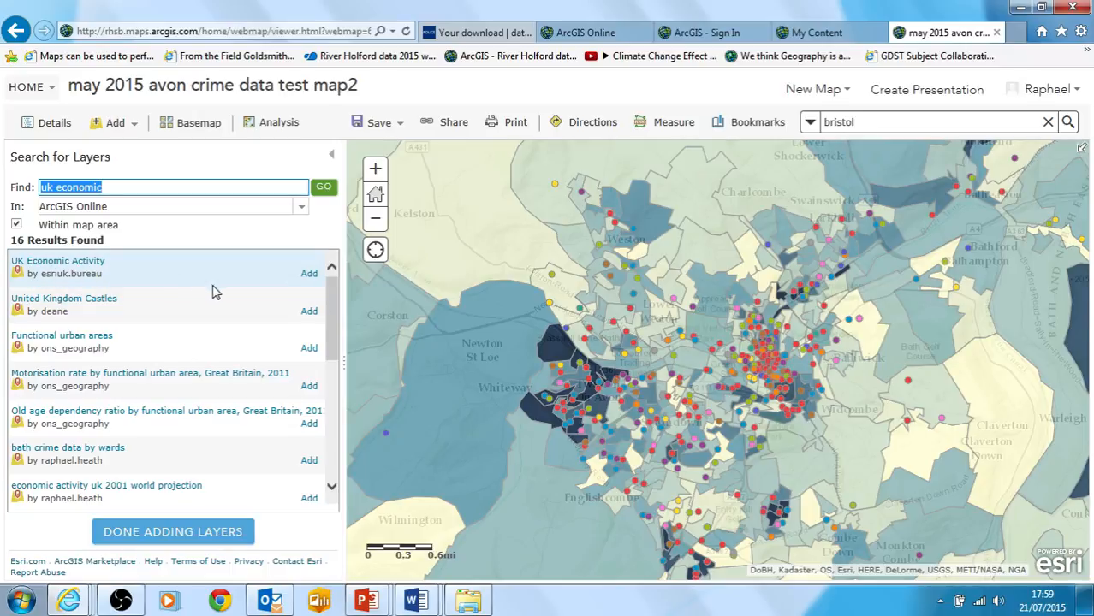
click(187, 539)
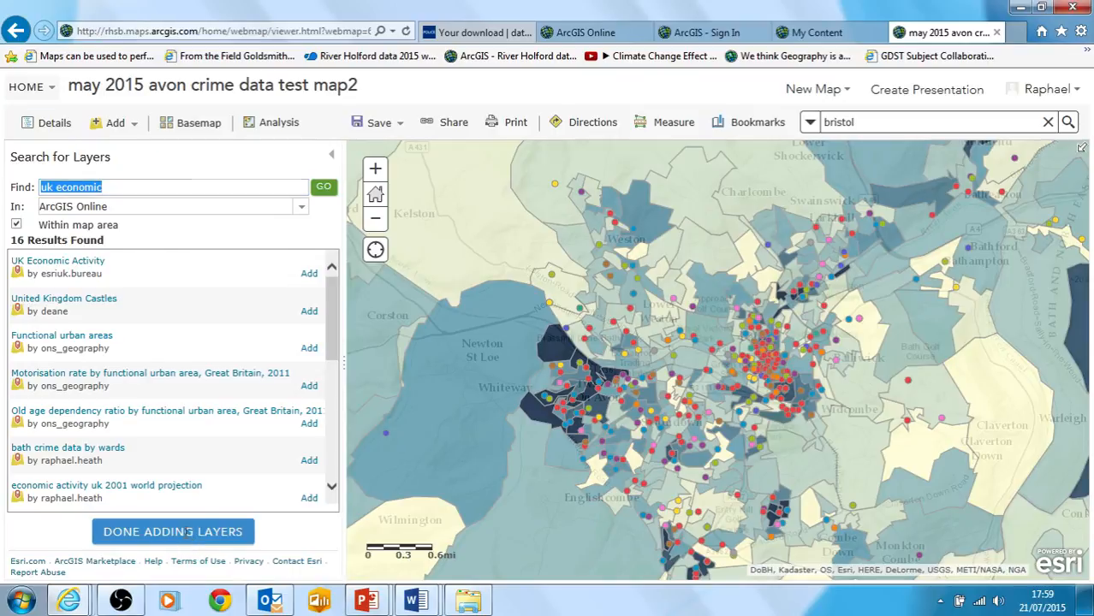